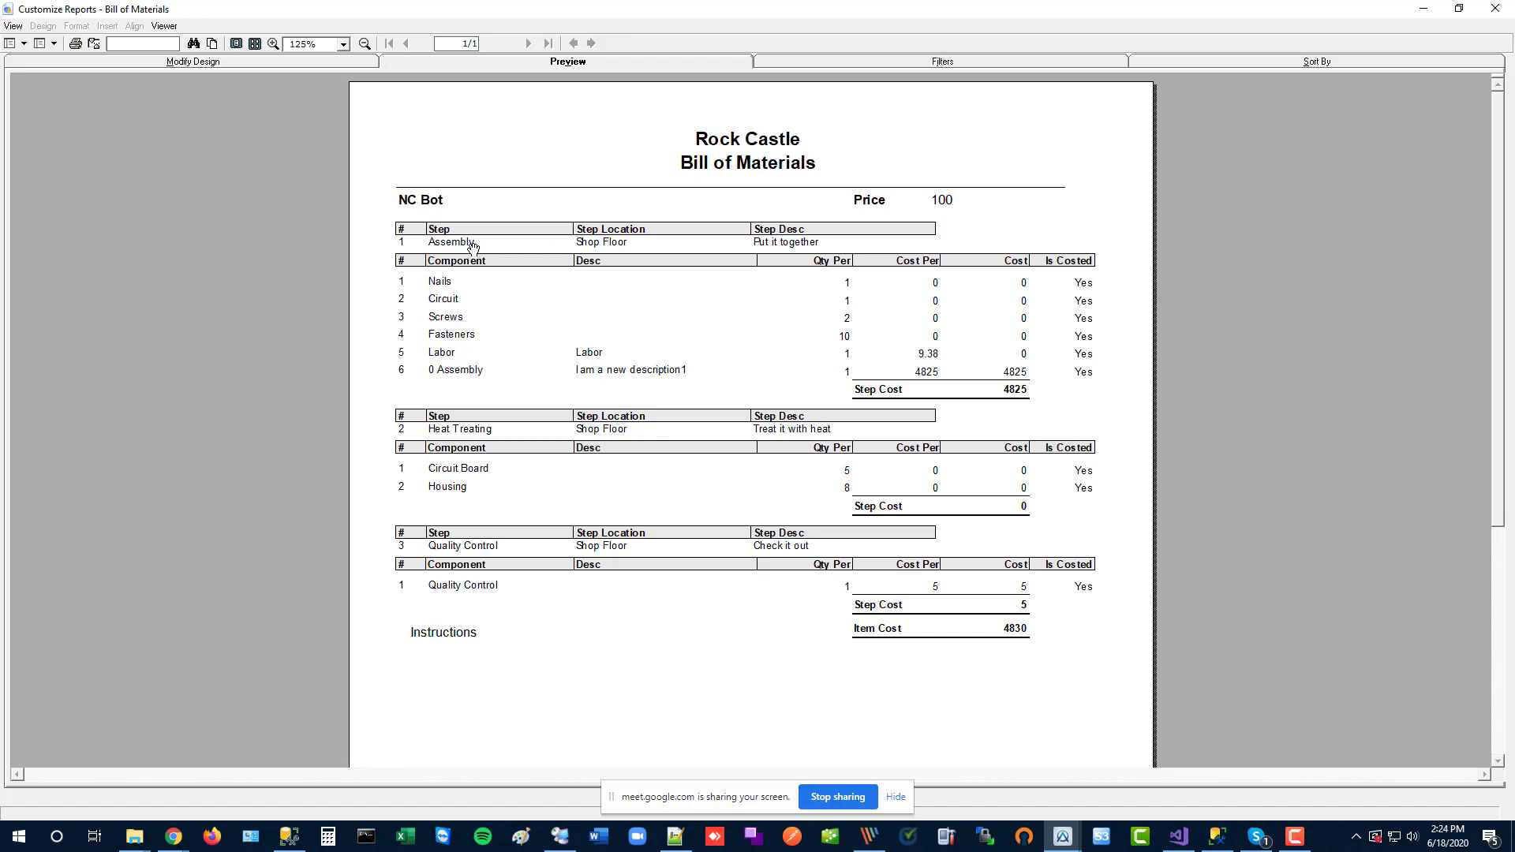
Step: Close the Bill of Materials report, preview the Indented BOM report for the NC Bot item, and close it
scroll(570, 354, "down", 1)
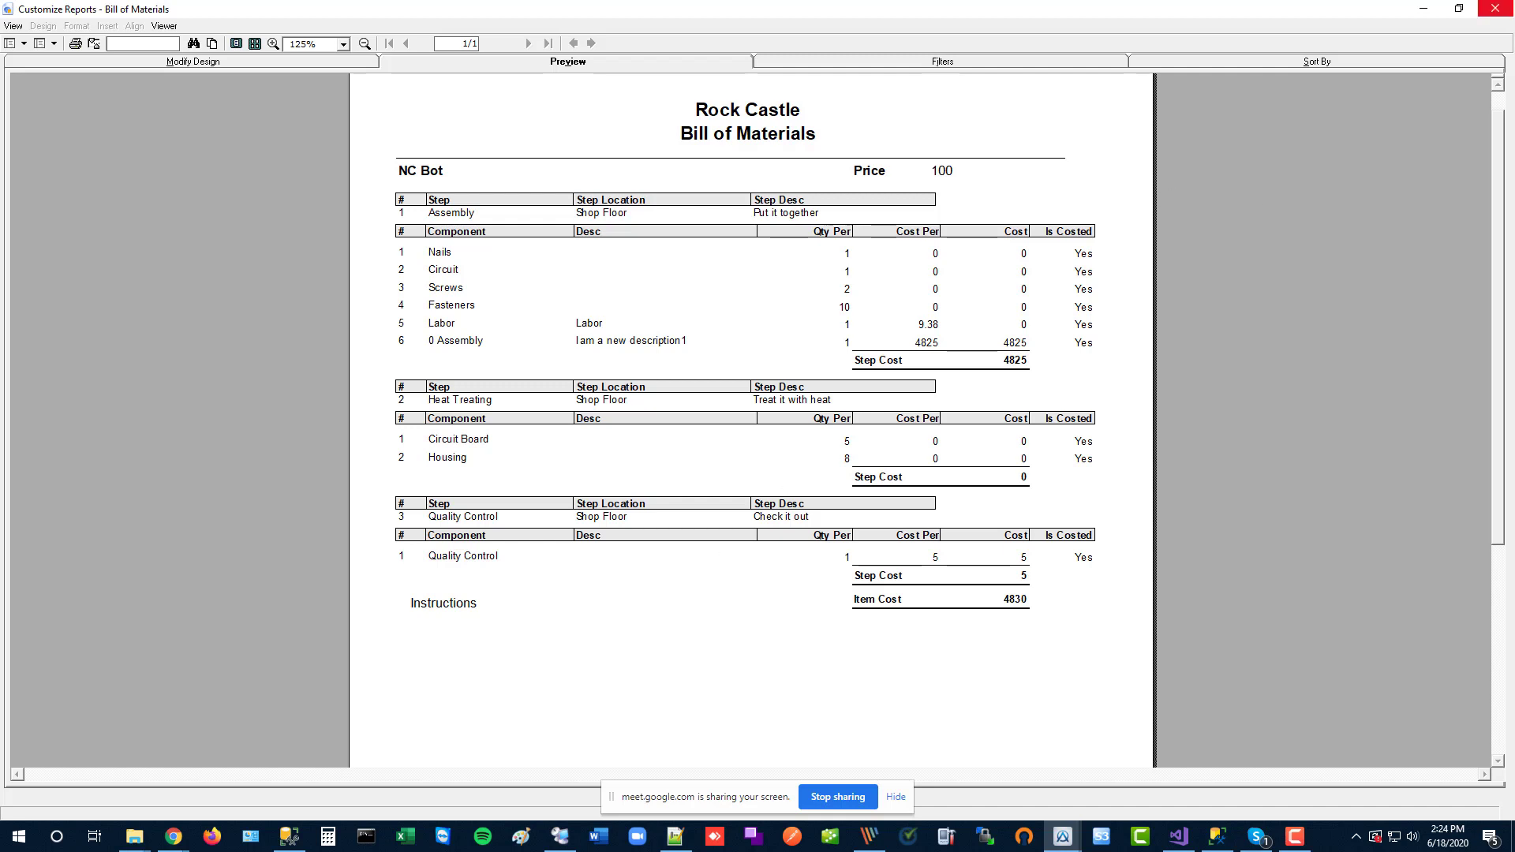
left_click(1494, 9)
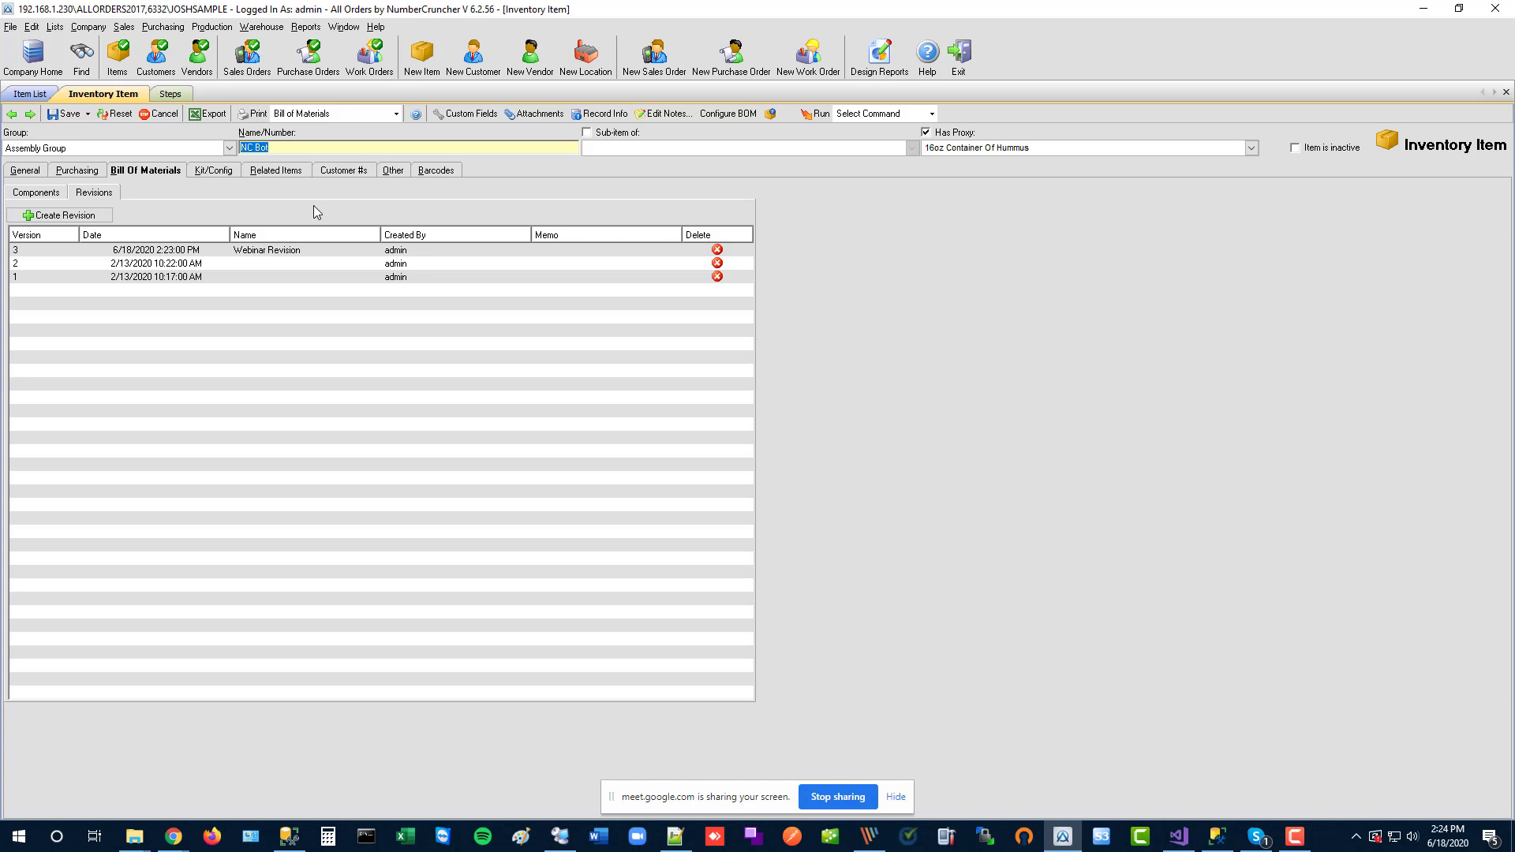
left_click(351, 114)
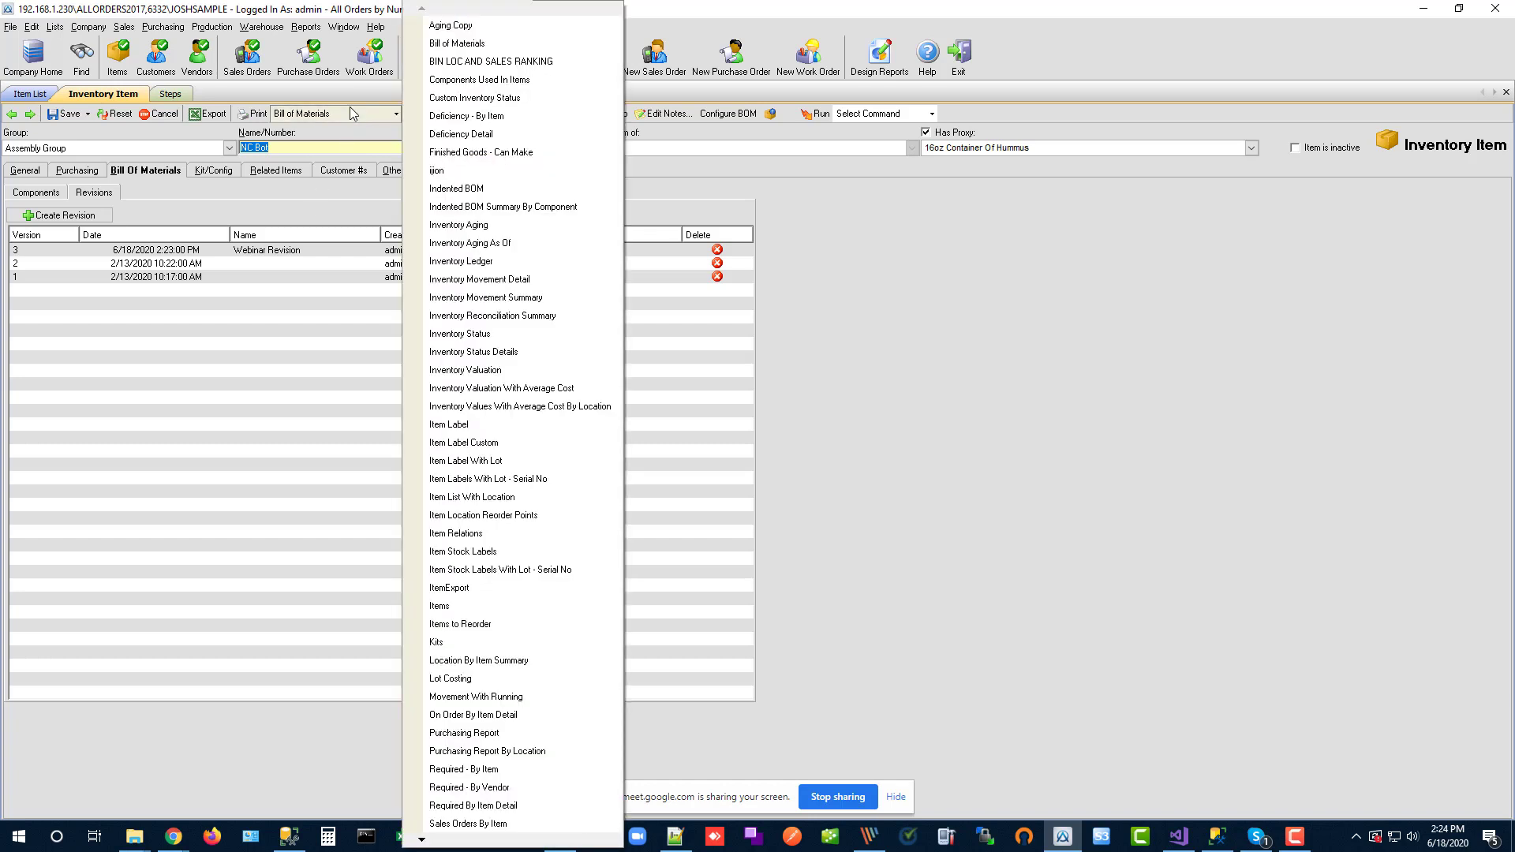
left_click(531, 189)
left_click(252, 114)
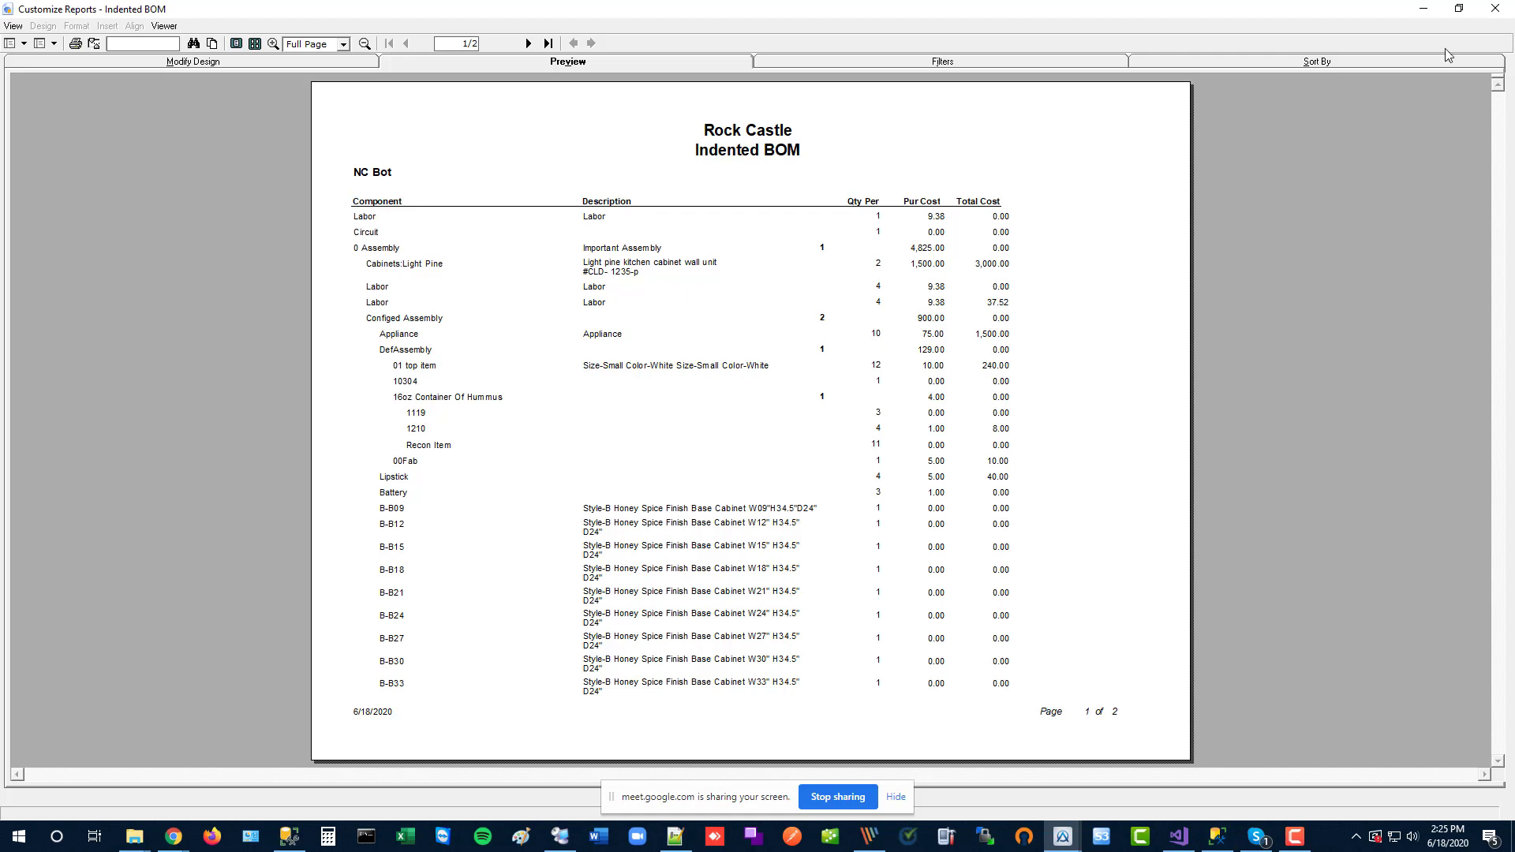
left_click(1496, 9)
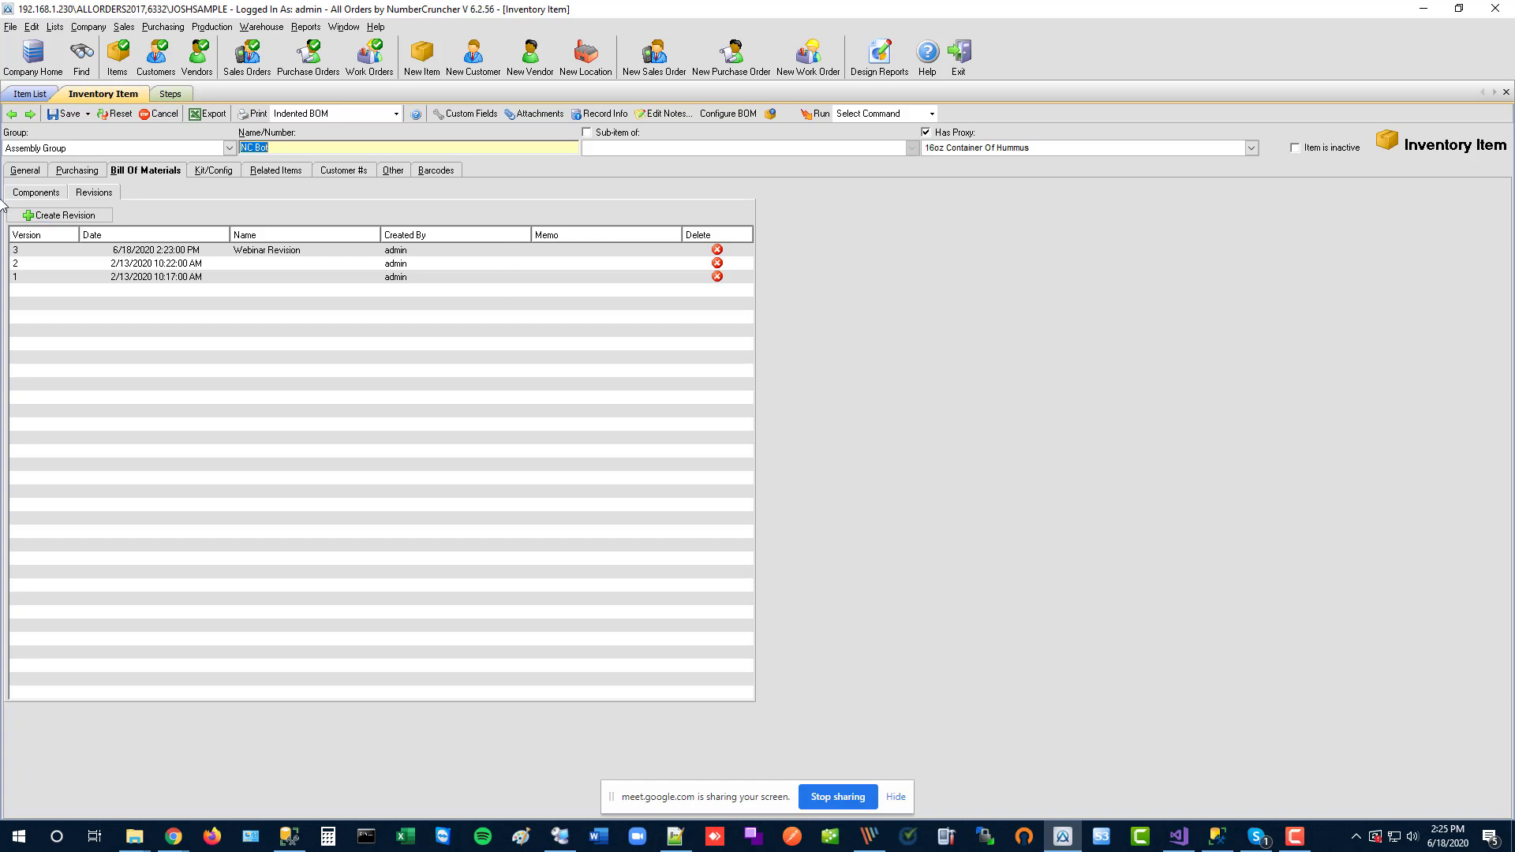
Step: Add a kit component named Nail Options to the NC Bot item and set its type to Variable
left_click(37, 194)
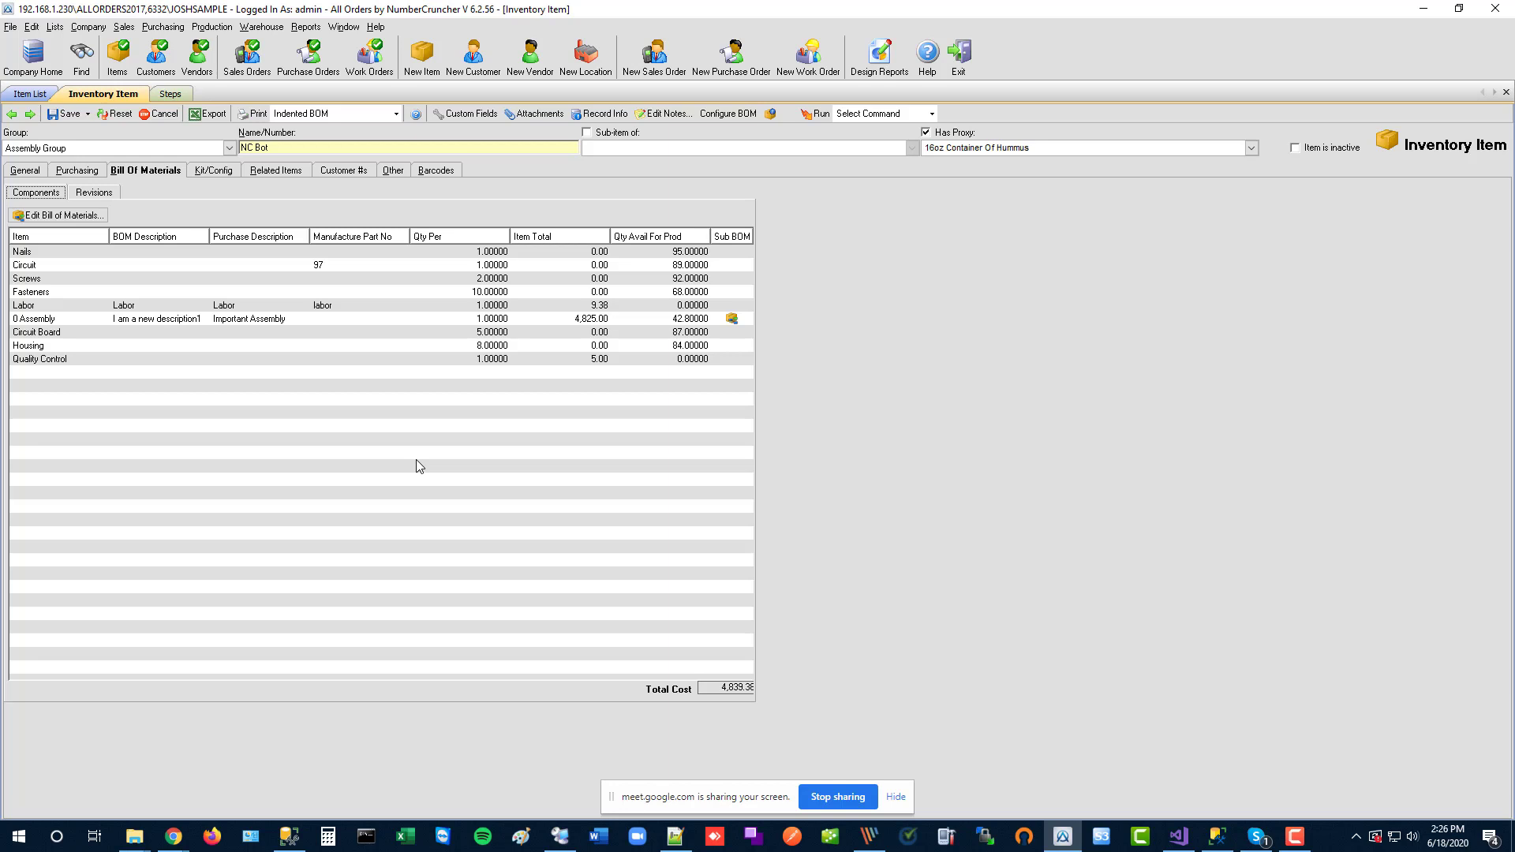
left_click(213, 170)
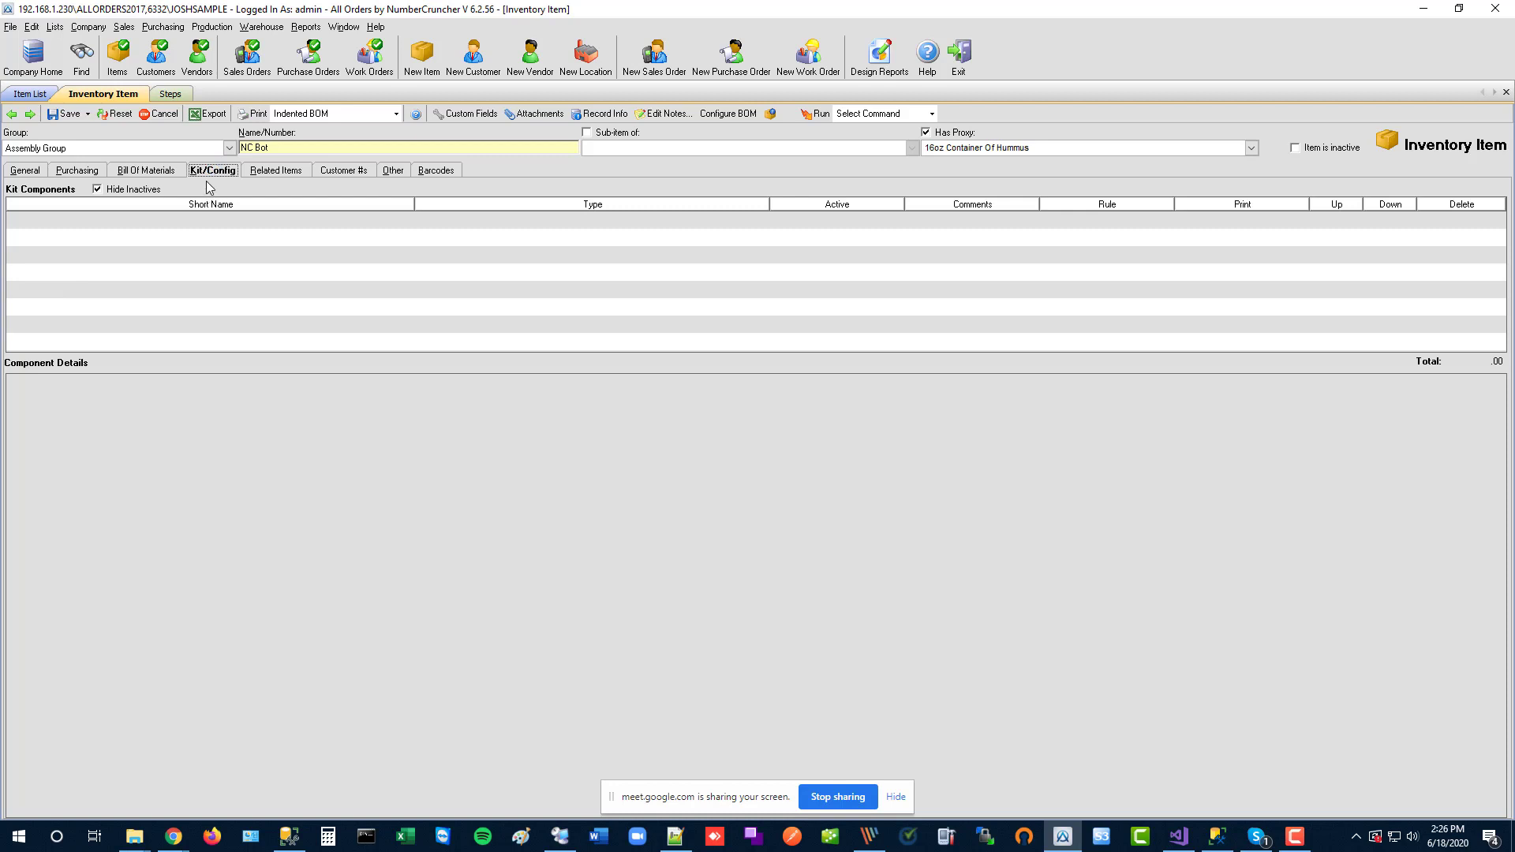
left_click(146, 169)
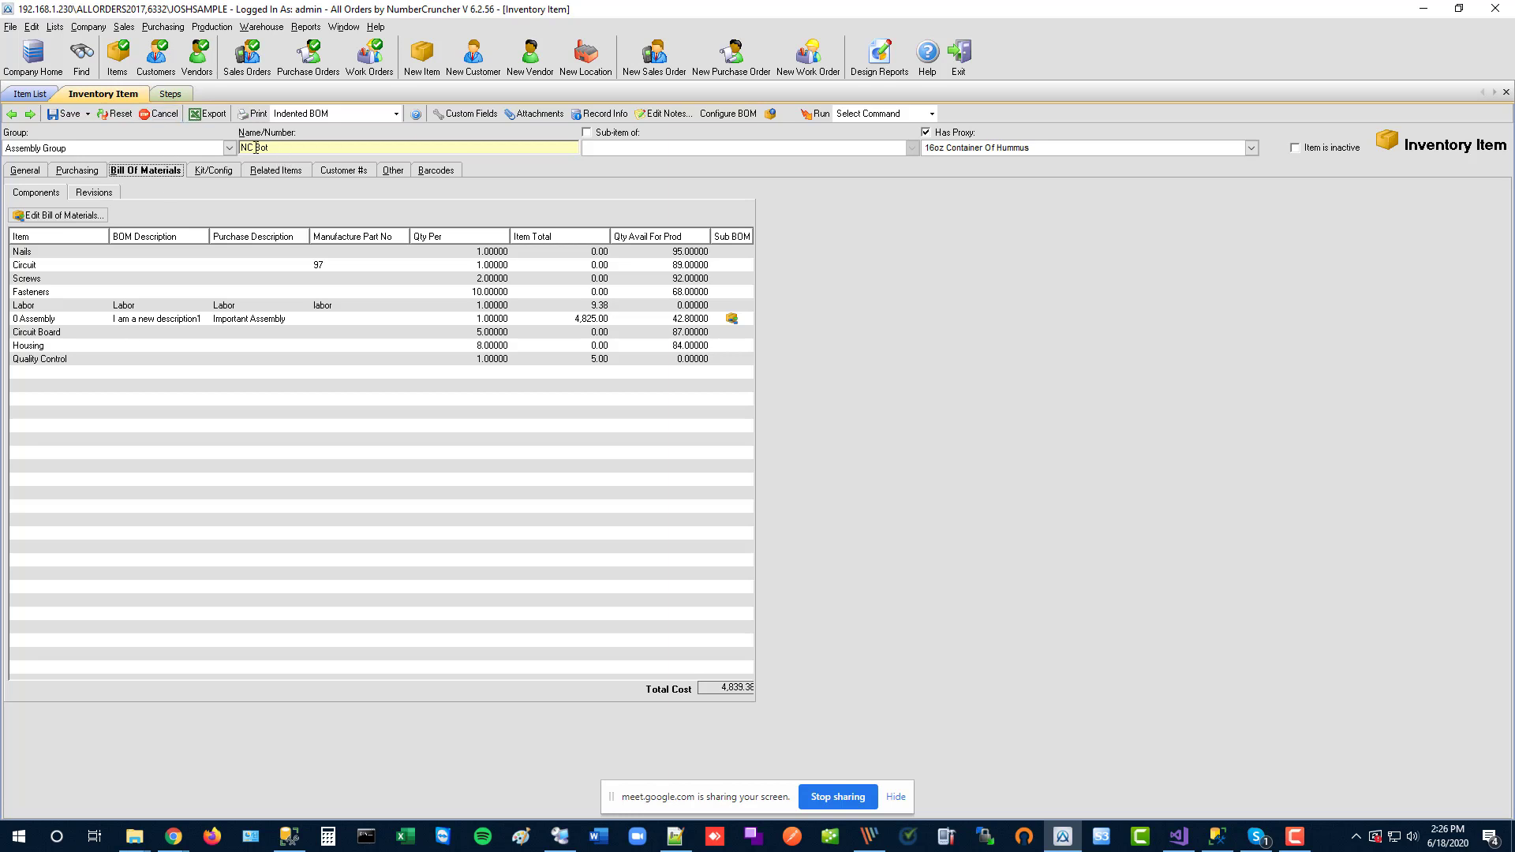
left_click(211, 172)
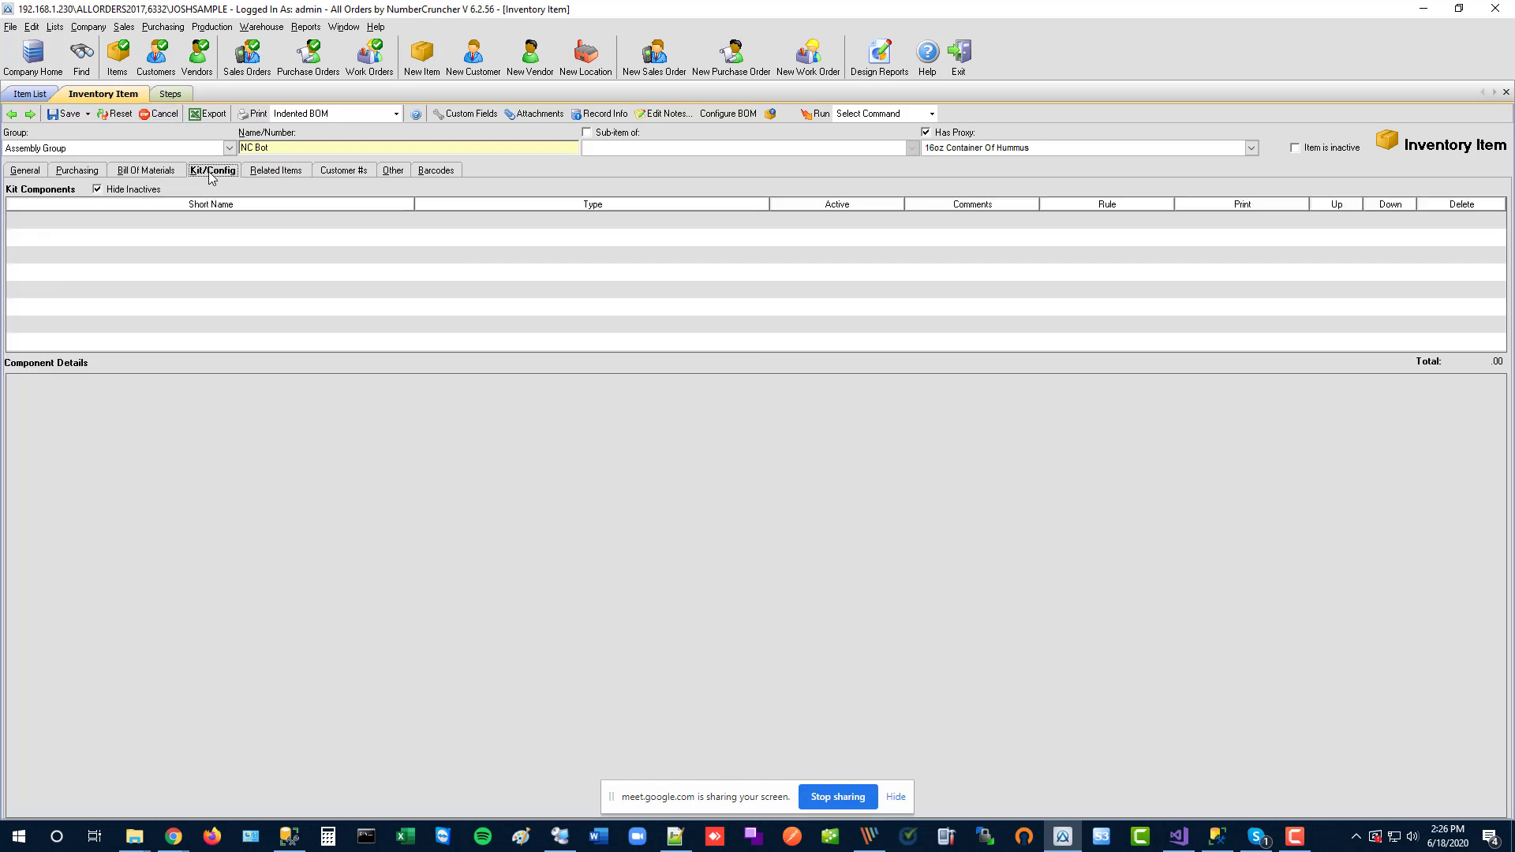
left_click(237, 222)
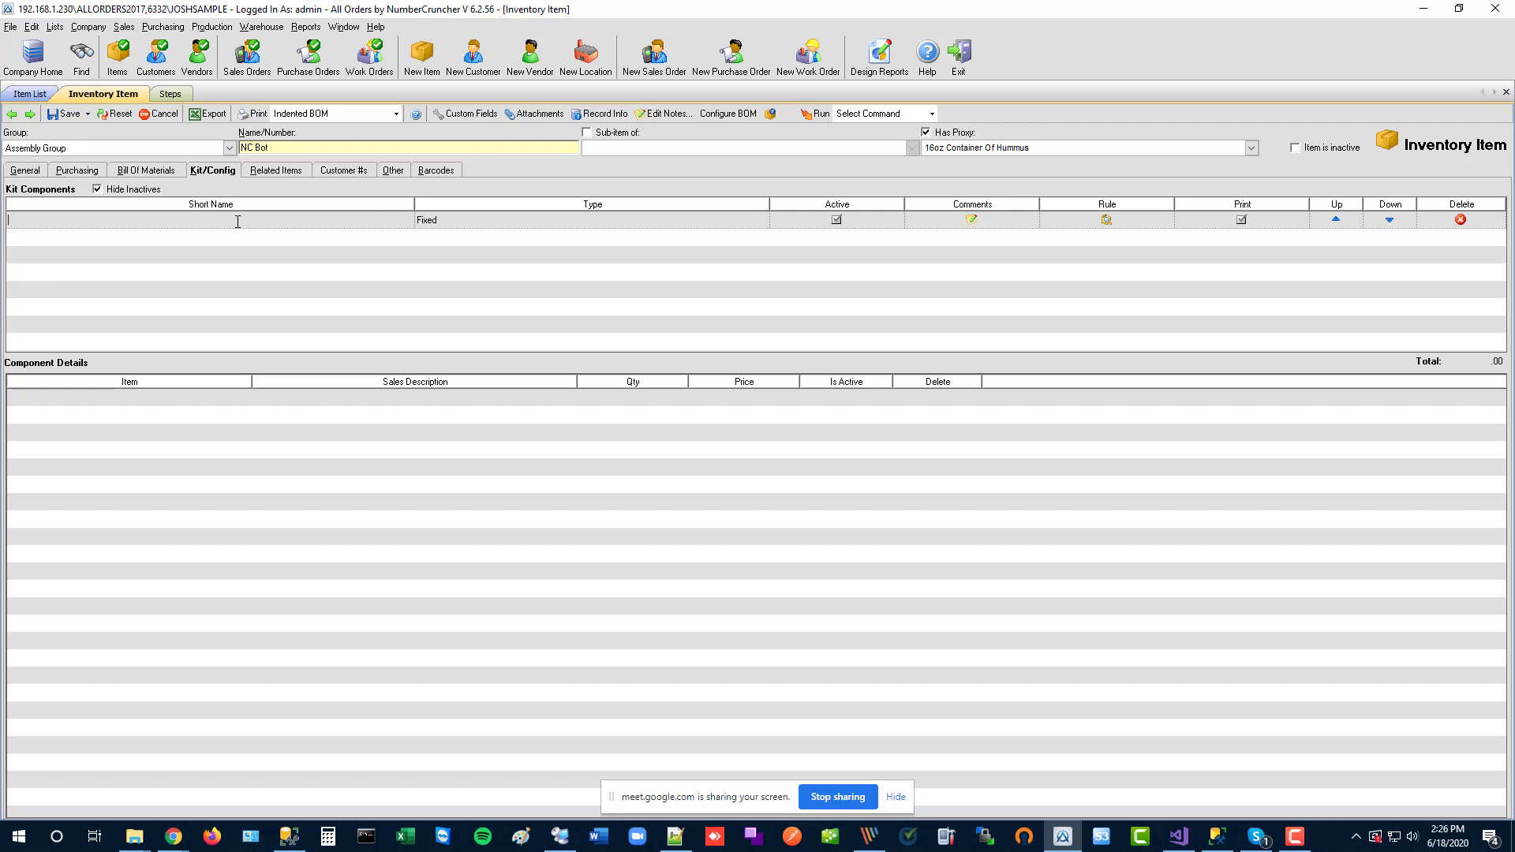
type("Nail")
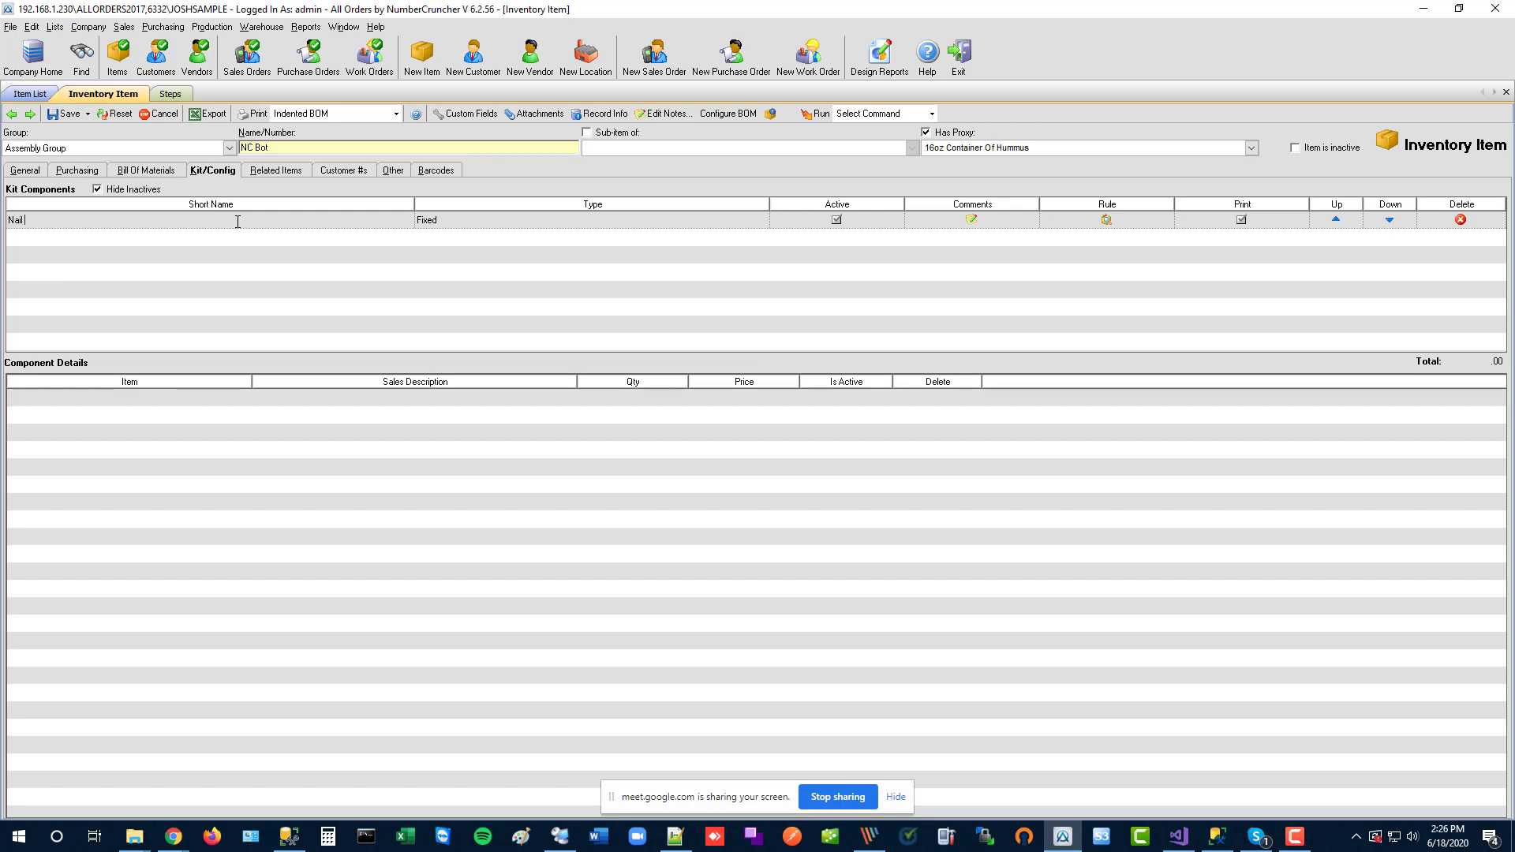
type(" Options")
left_click(557, 224)
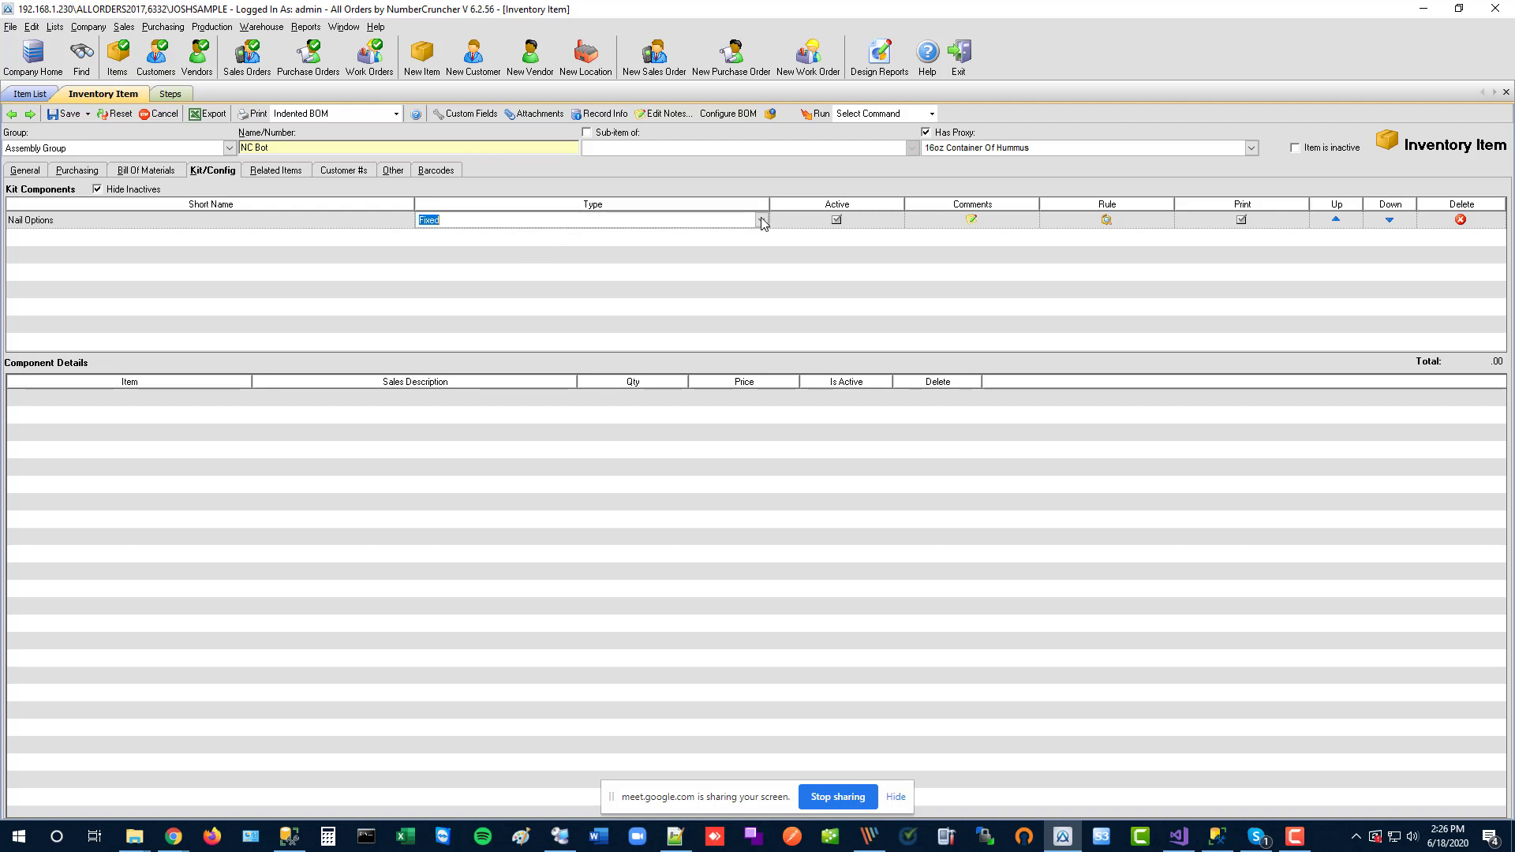
left_click(762, 222)
left_click(522, 247)
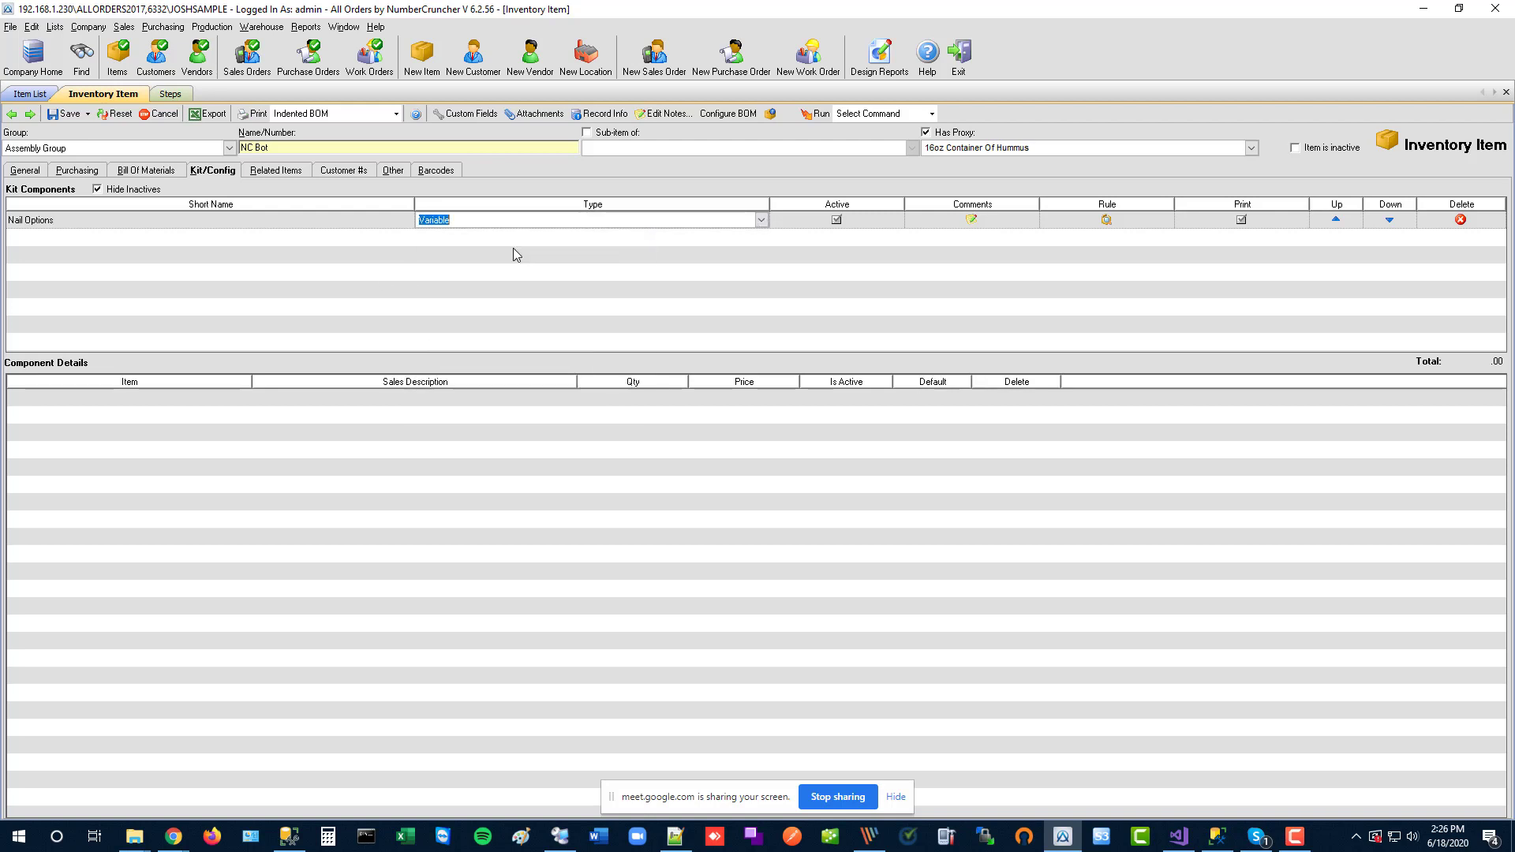
left_click(339, 222)
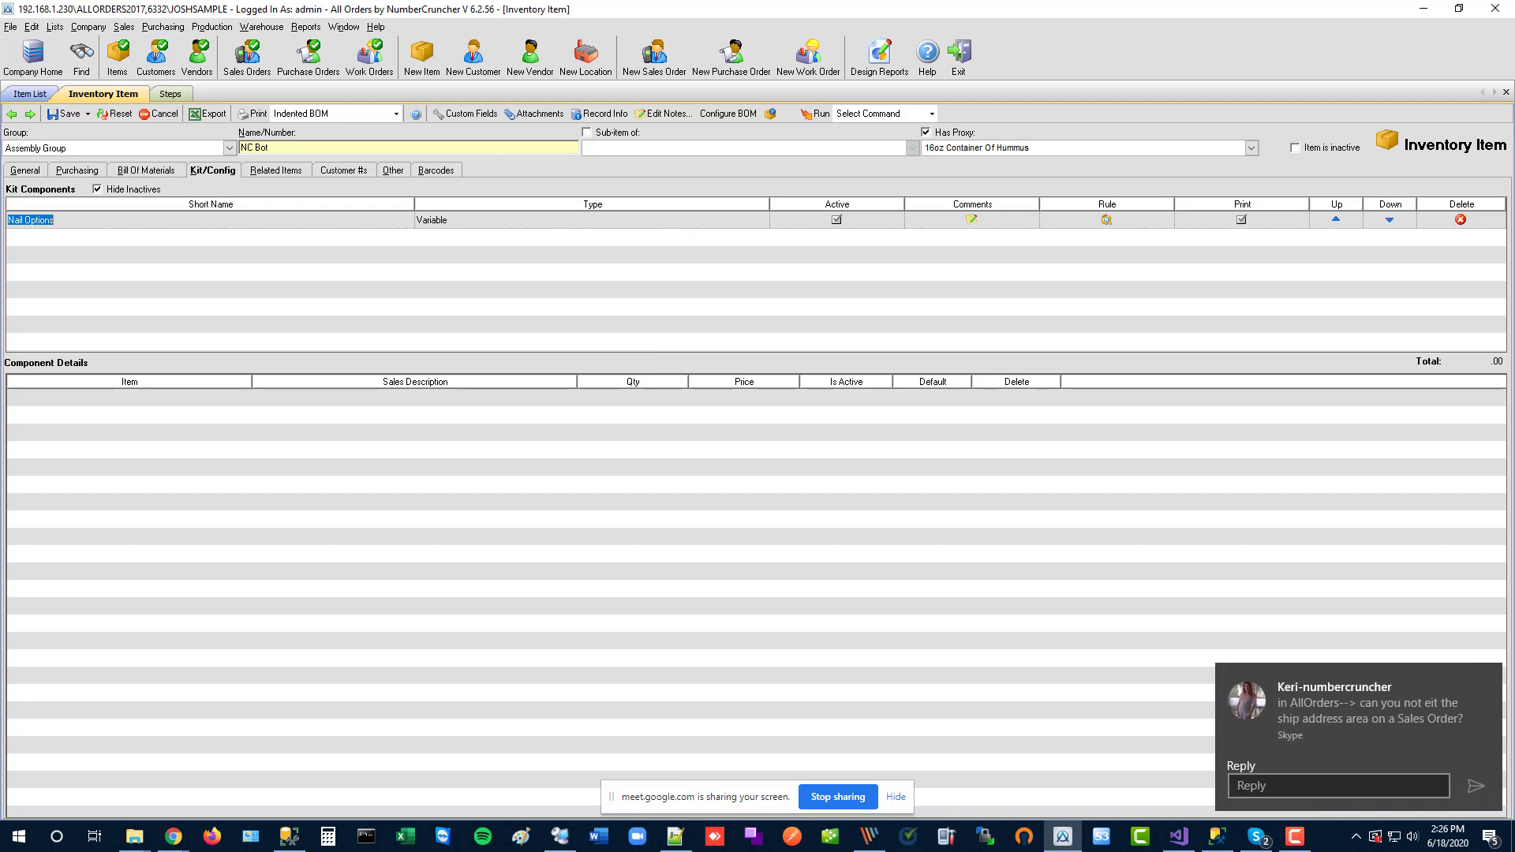
Step: Add the bill of materials part Nails as the first item of the Nail Options component
left_click(341, 396)
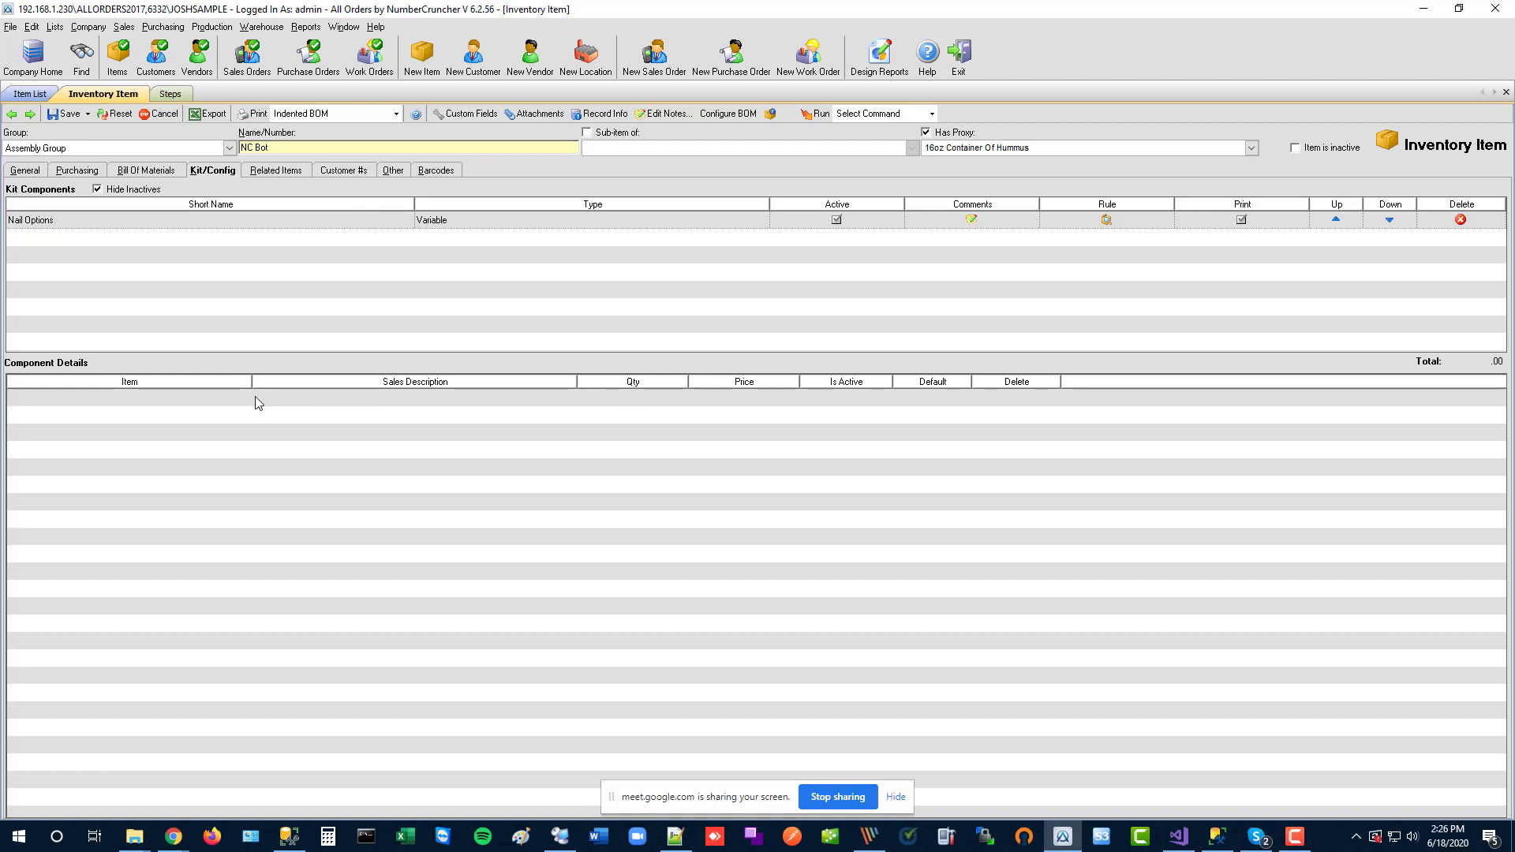
left_click(139, 172)
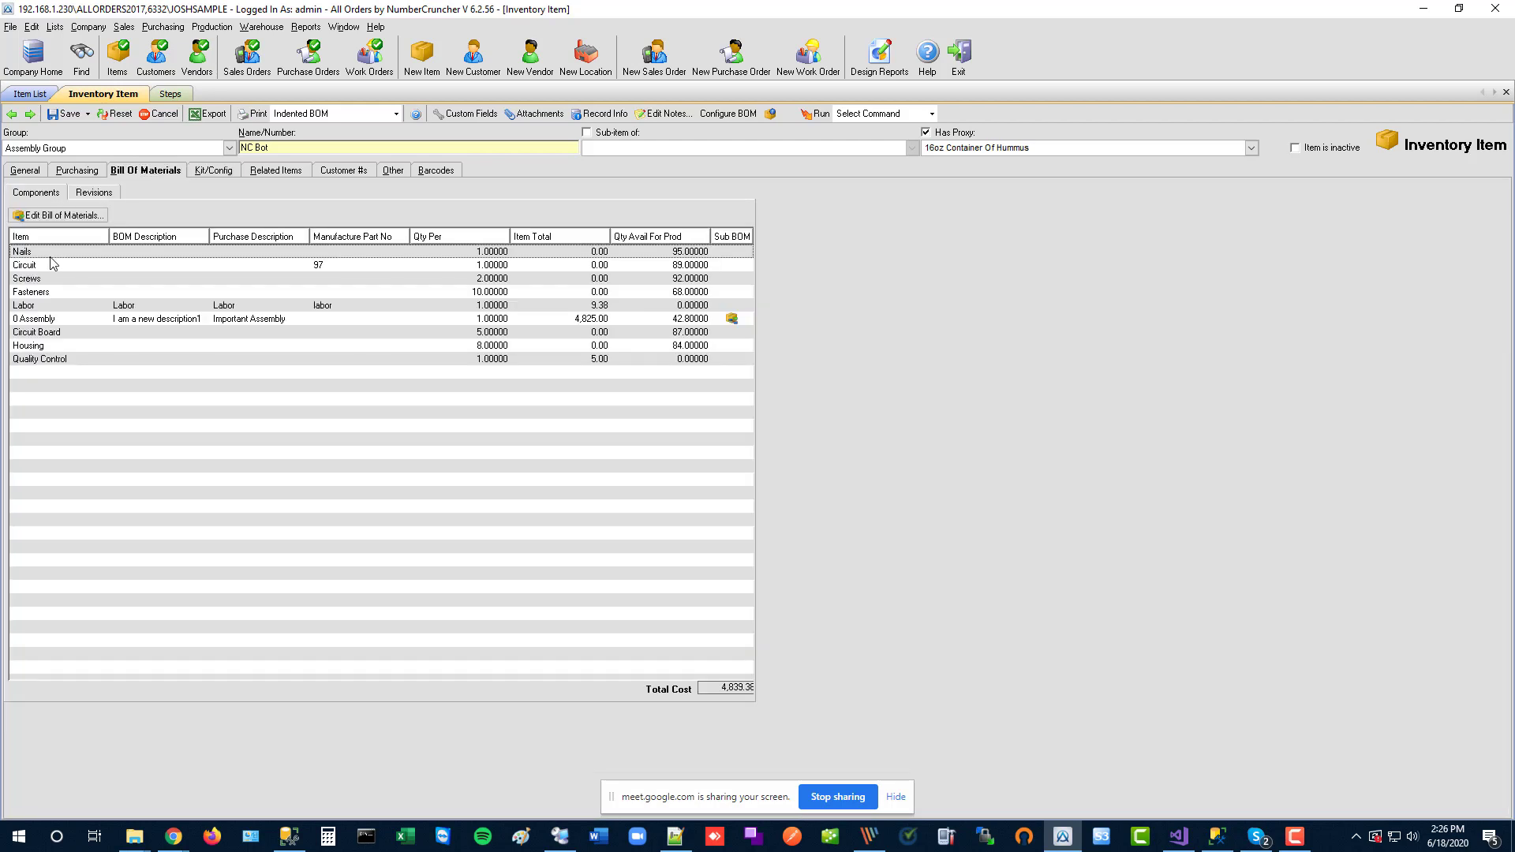
left_click(218, 173)
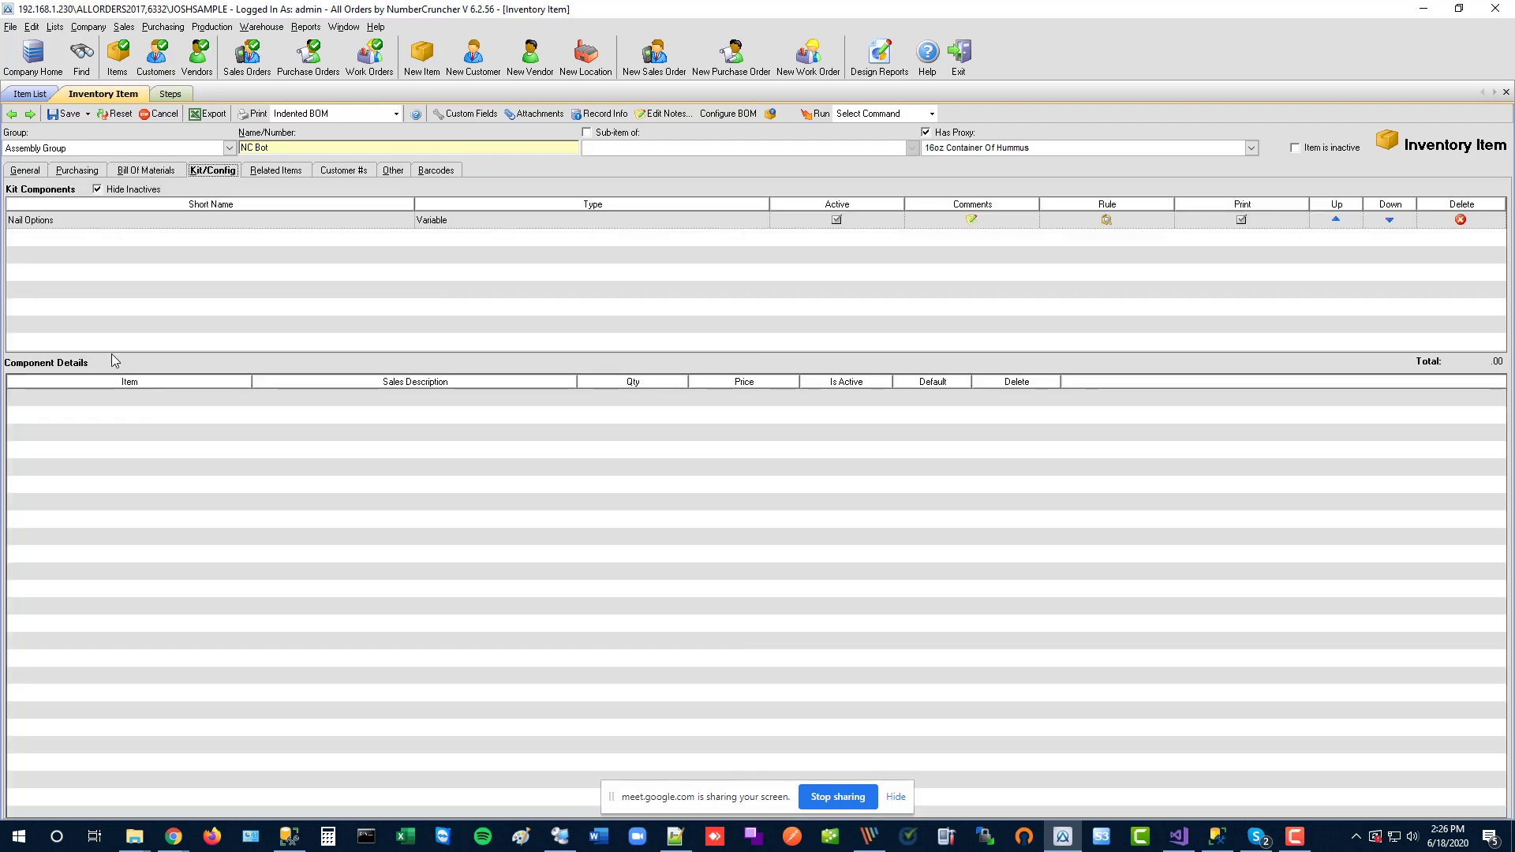
left_click(100, 403)
type("nails")
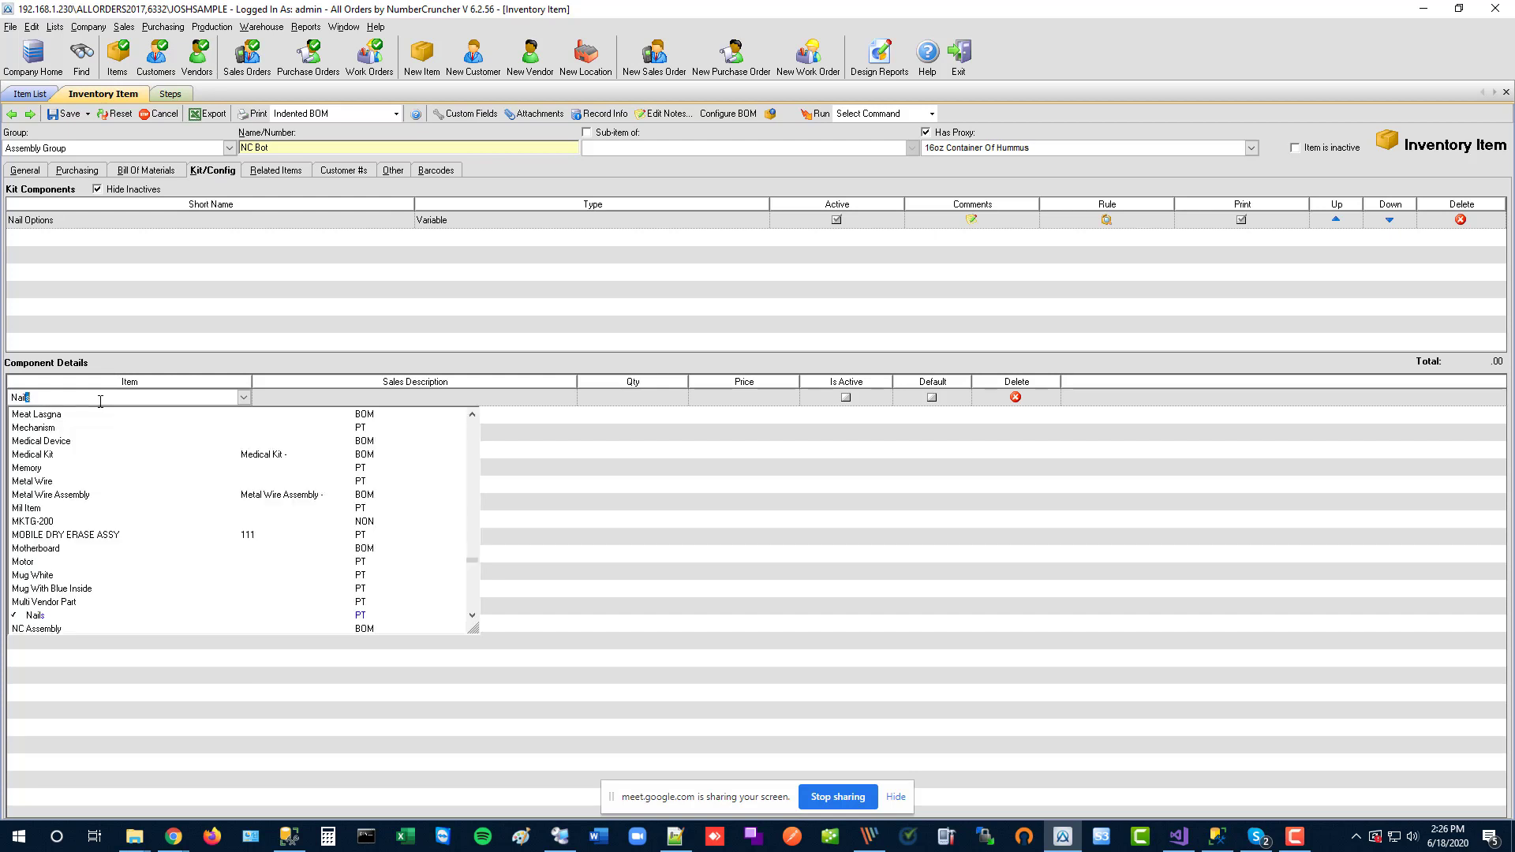
key("Tab")
left_click(162, 171)
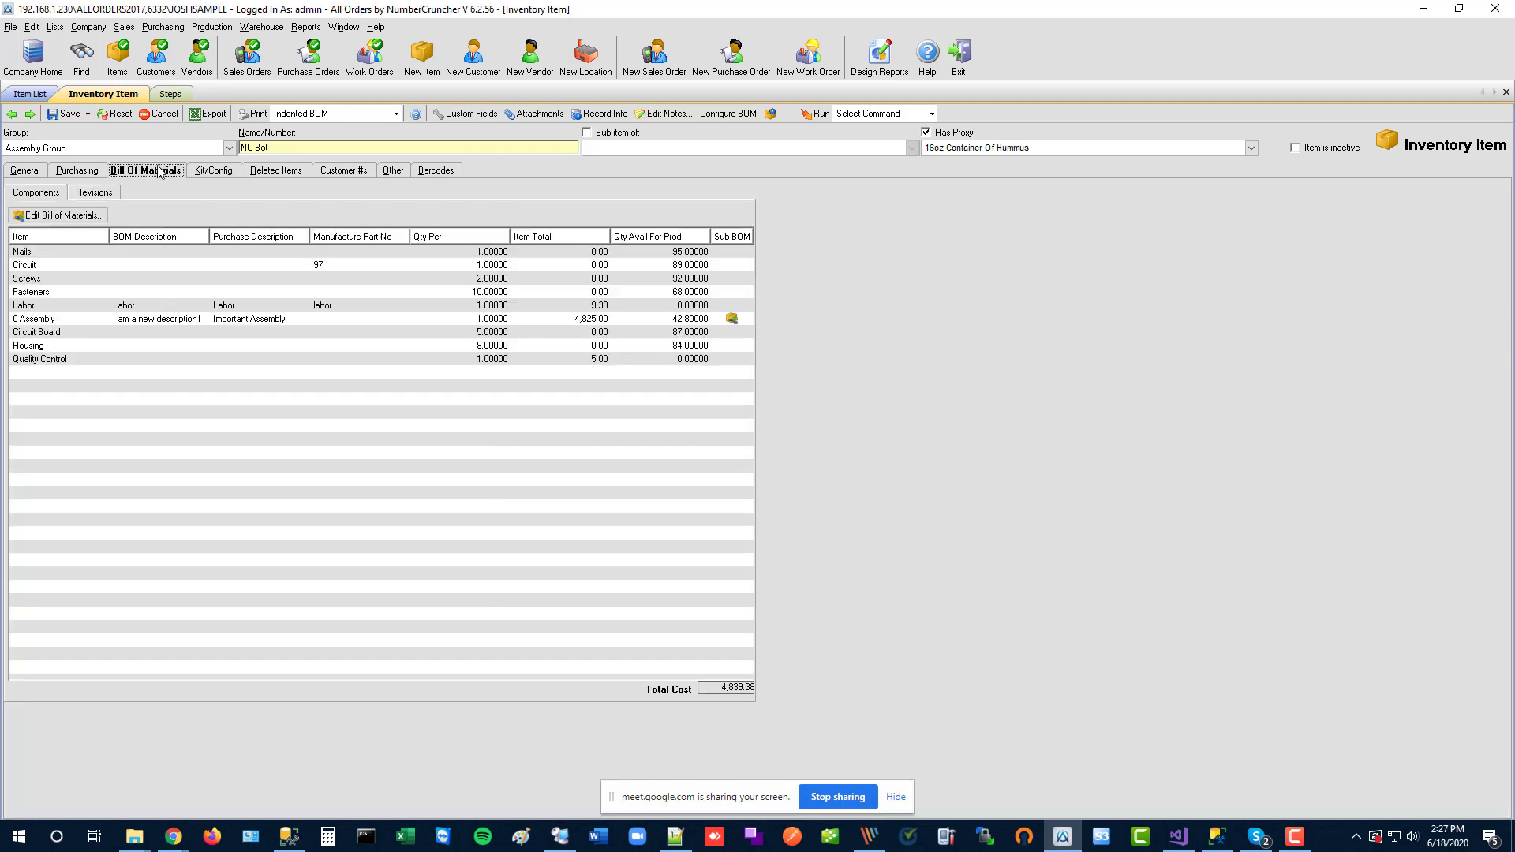
left_click(207, 172)
Step: Add items 1000B and 1002 as further choices of the Nail Options component
left_click(224, 415)
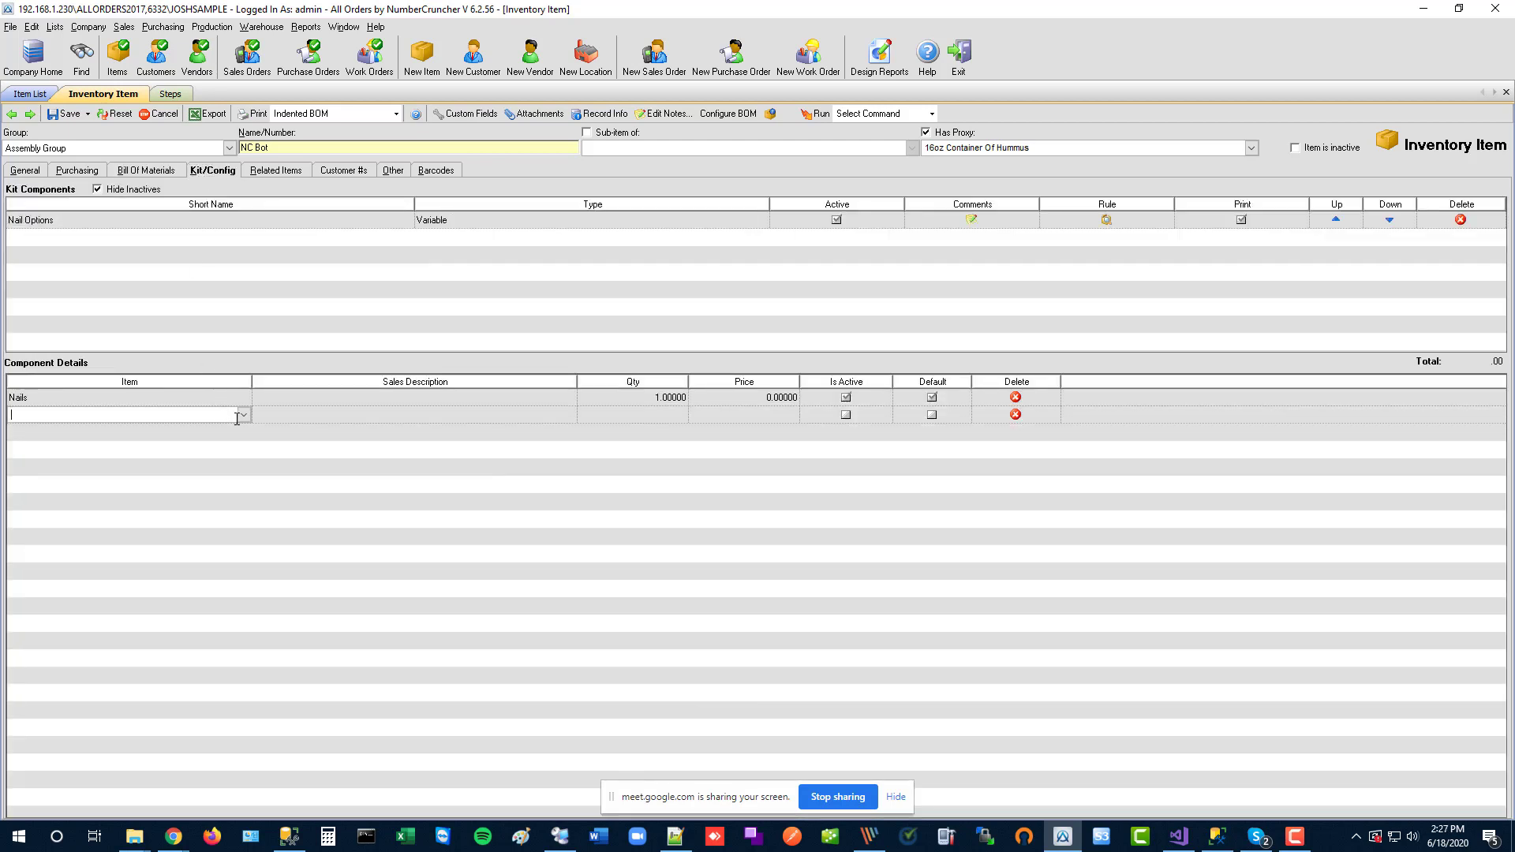
left_click(244, 415)
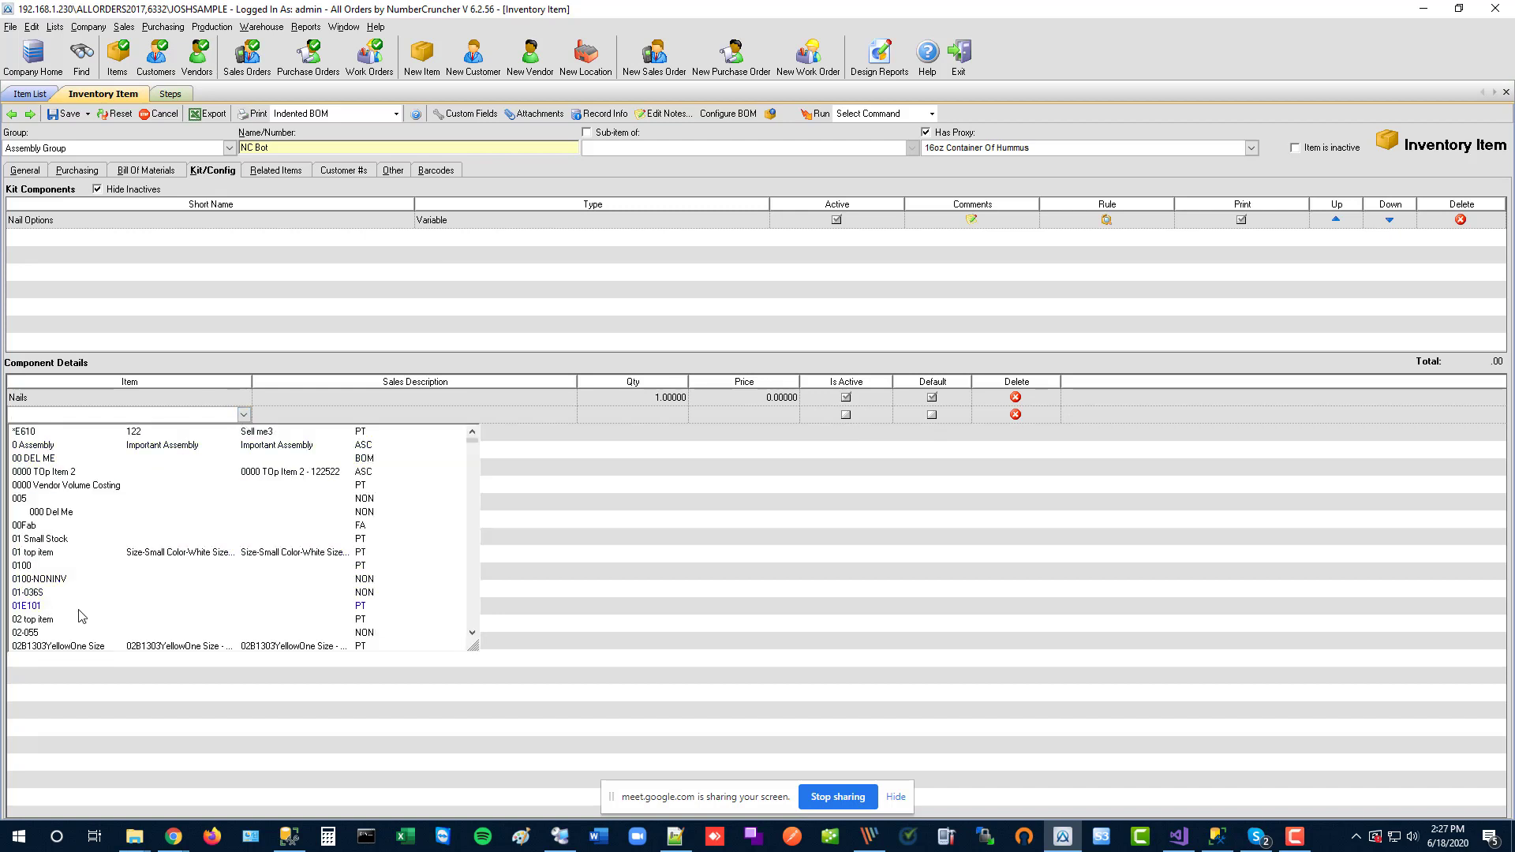
scroll(75, 616, "down", 2)
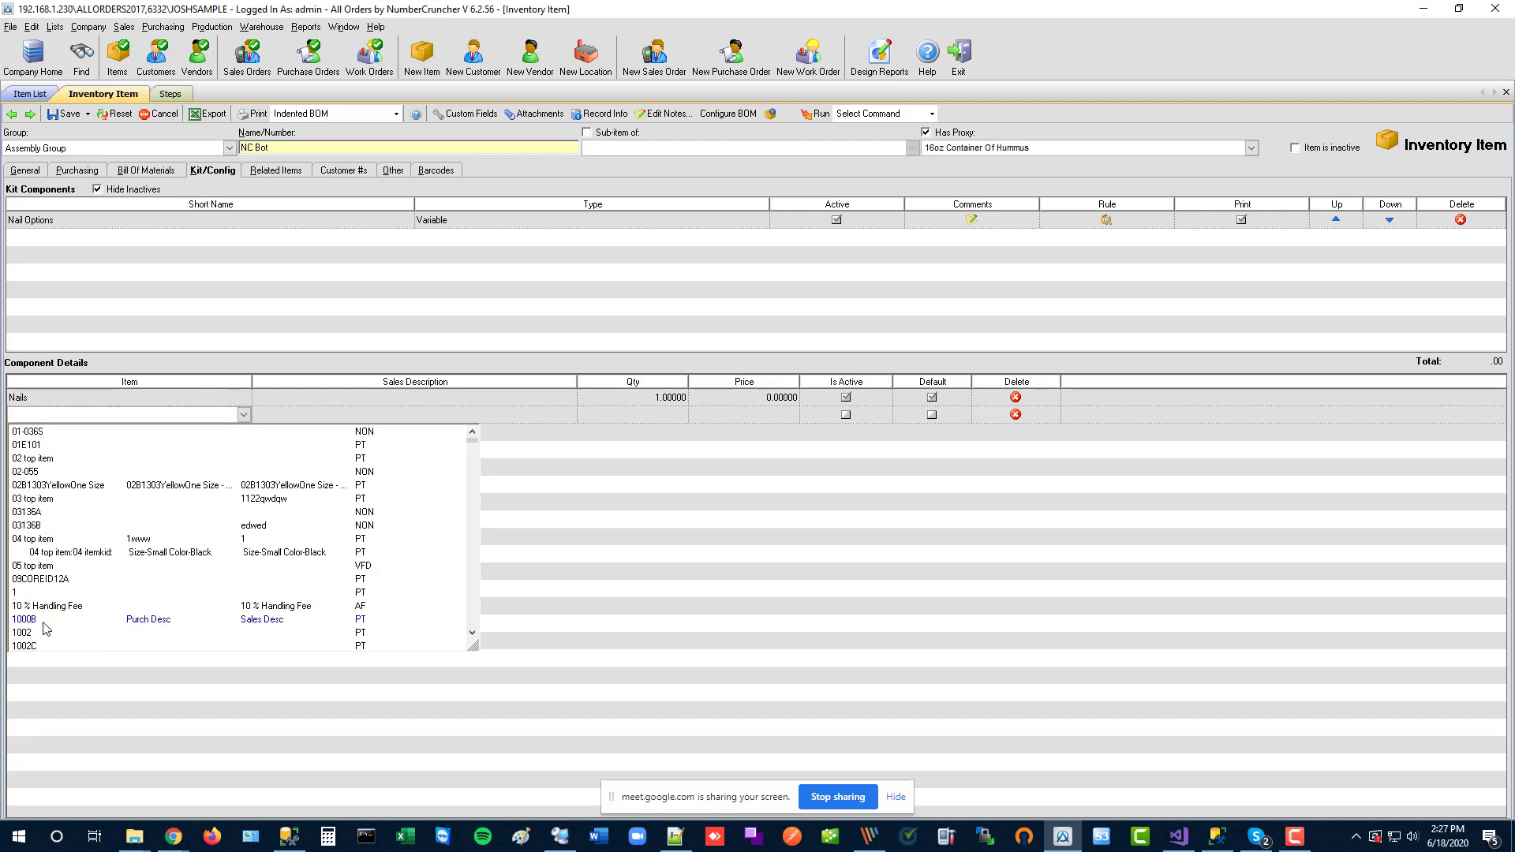
left_click(47, 621)
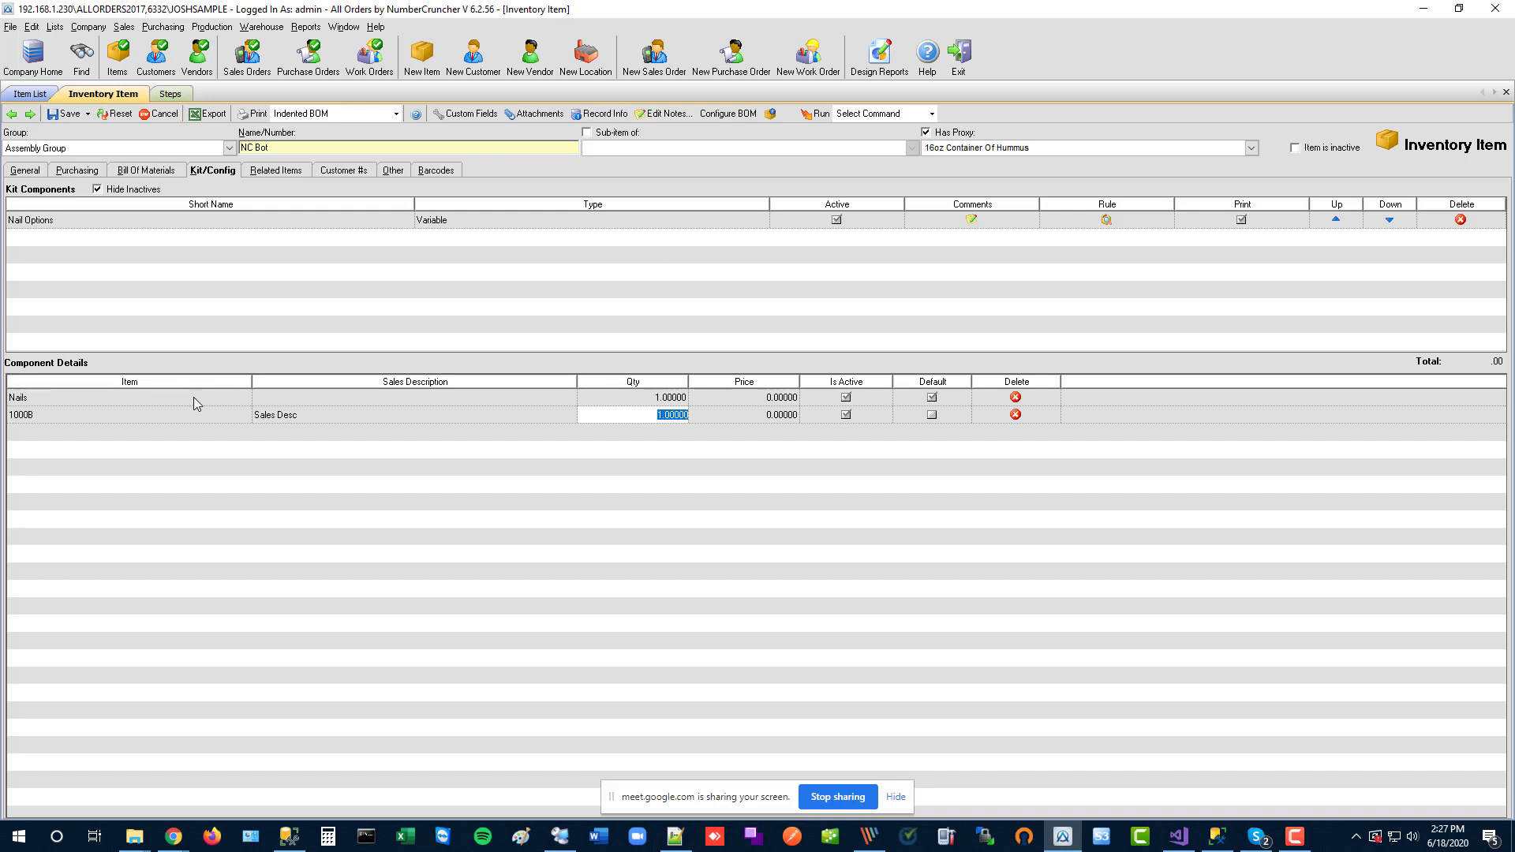
left_click(228, 434)
left_click(244, 432)
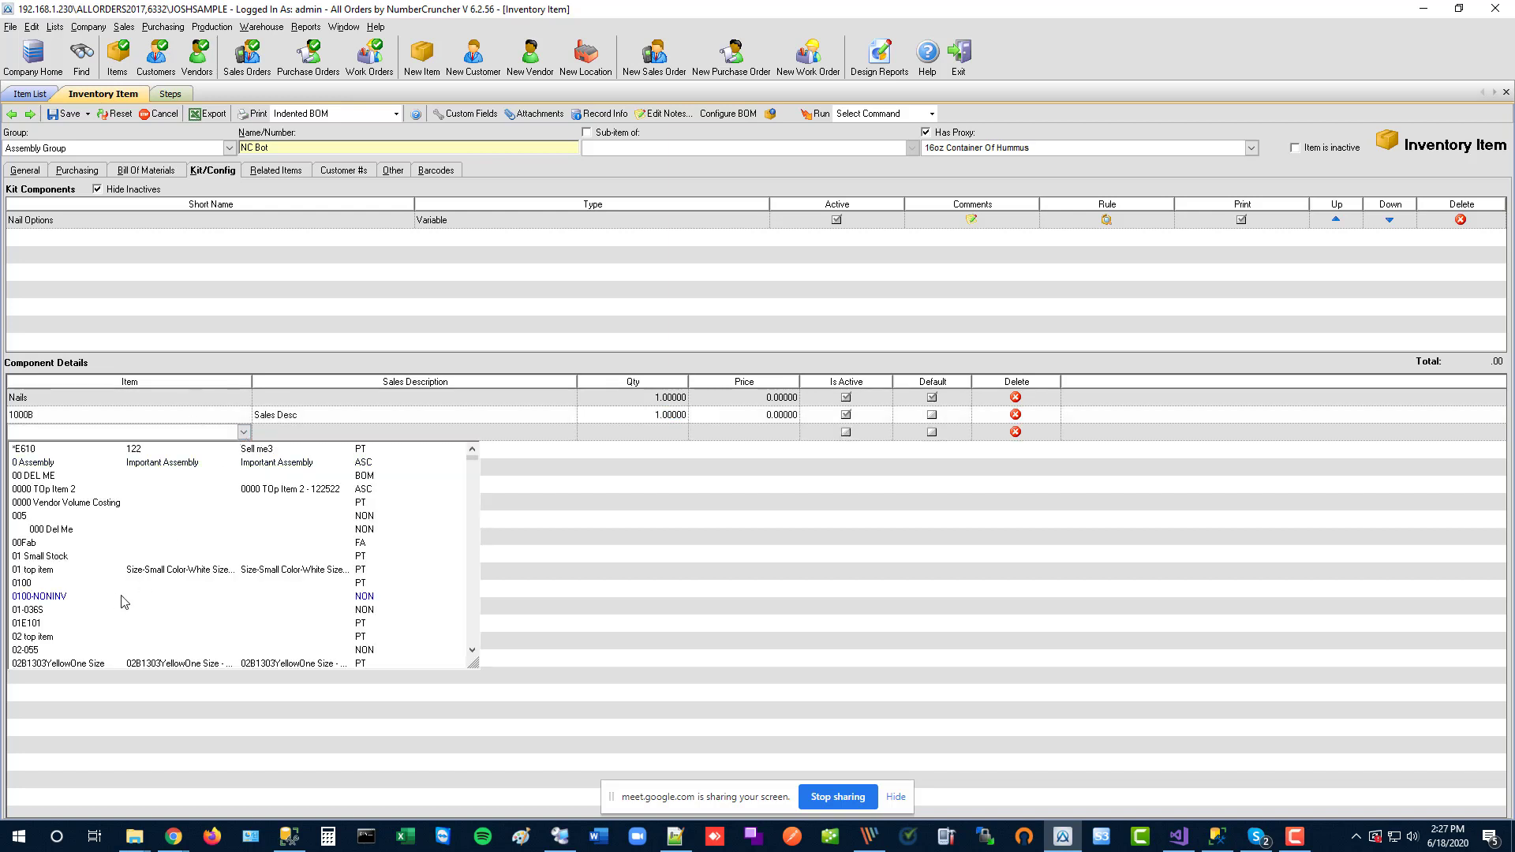
scroll(108, 611, "down", 2)
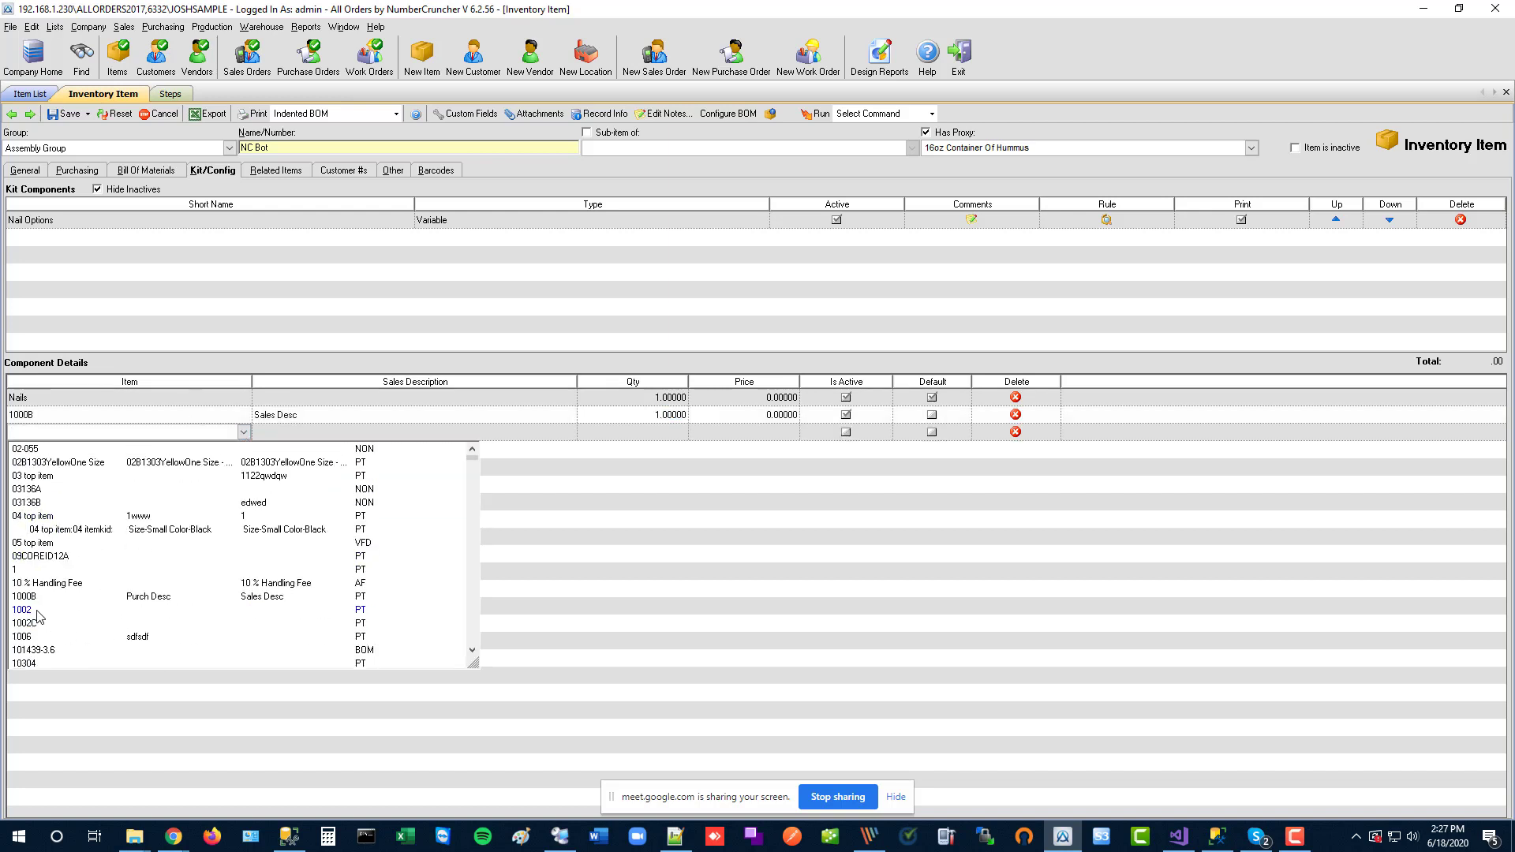
left_click(38, 612)
Step: Review the Nails, 1000B and 1002 choices in the component details and dismiss the incoming chat notifications
left_click(68, 400)
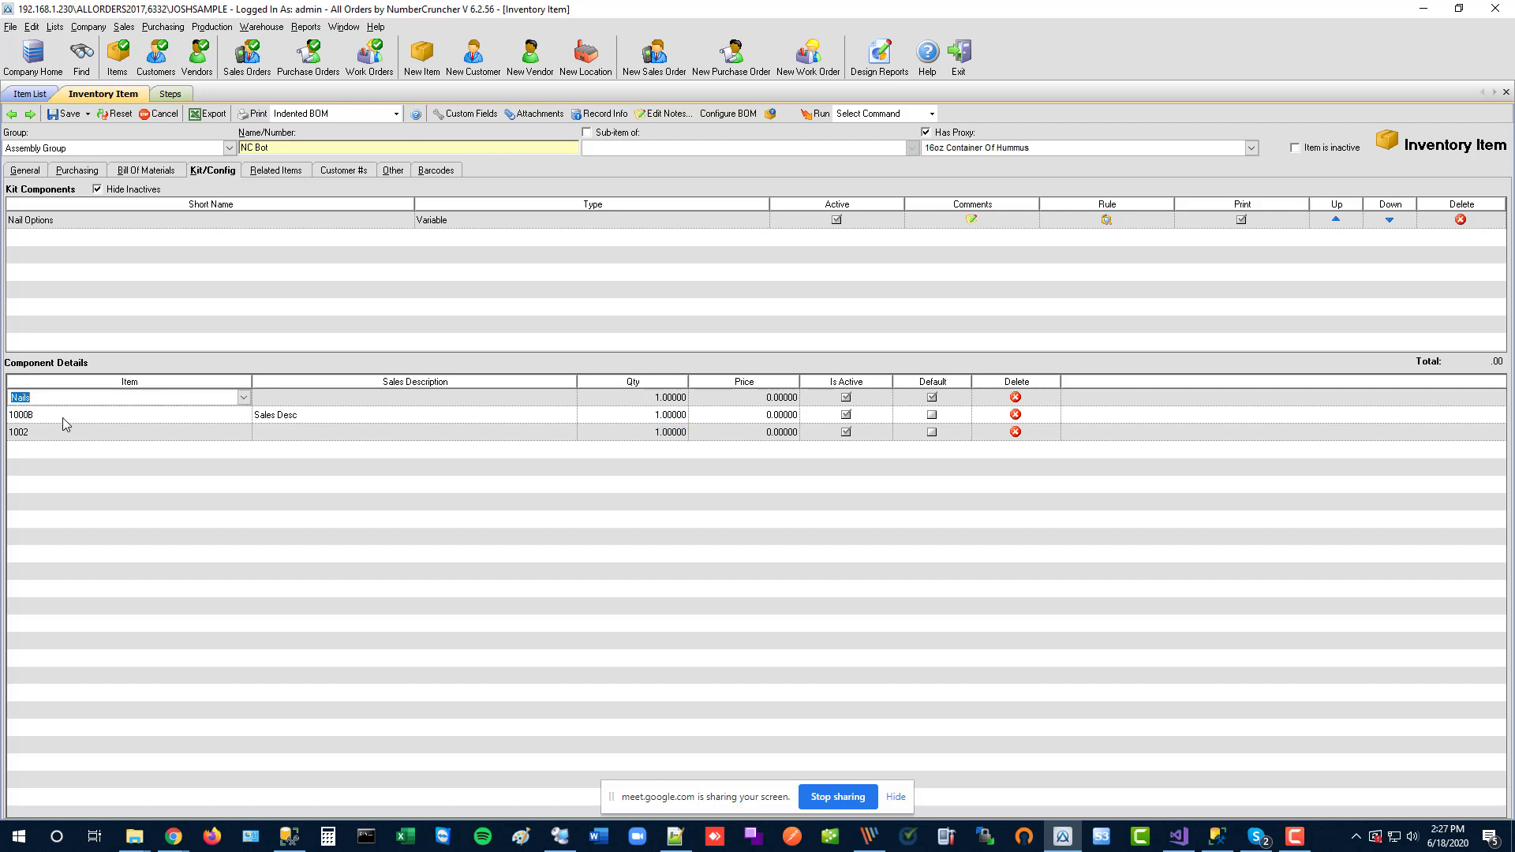
left_click(63, 419)
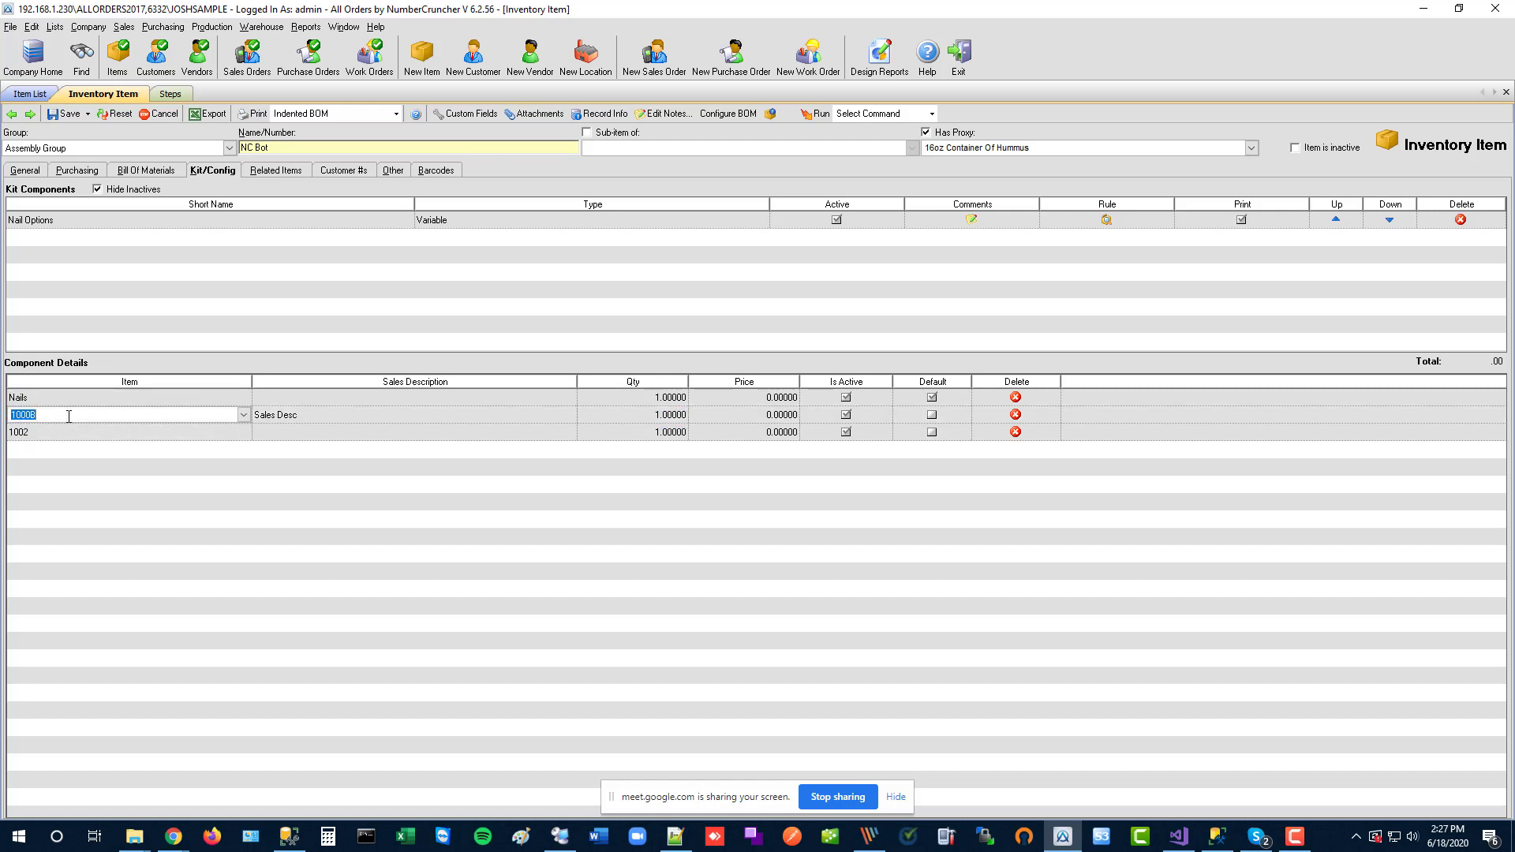
key("Up")
key("Down")
key("Down")
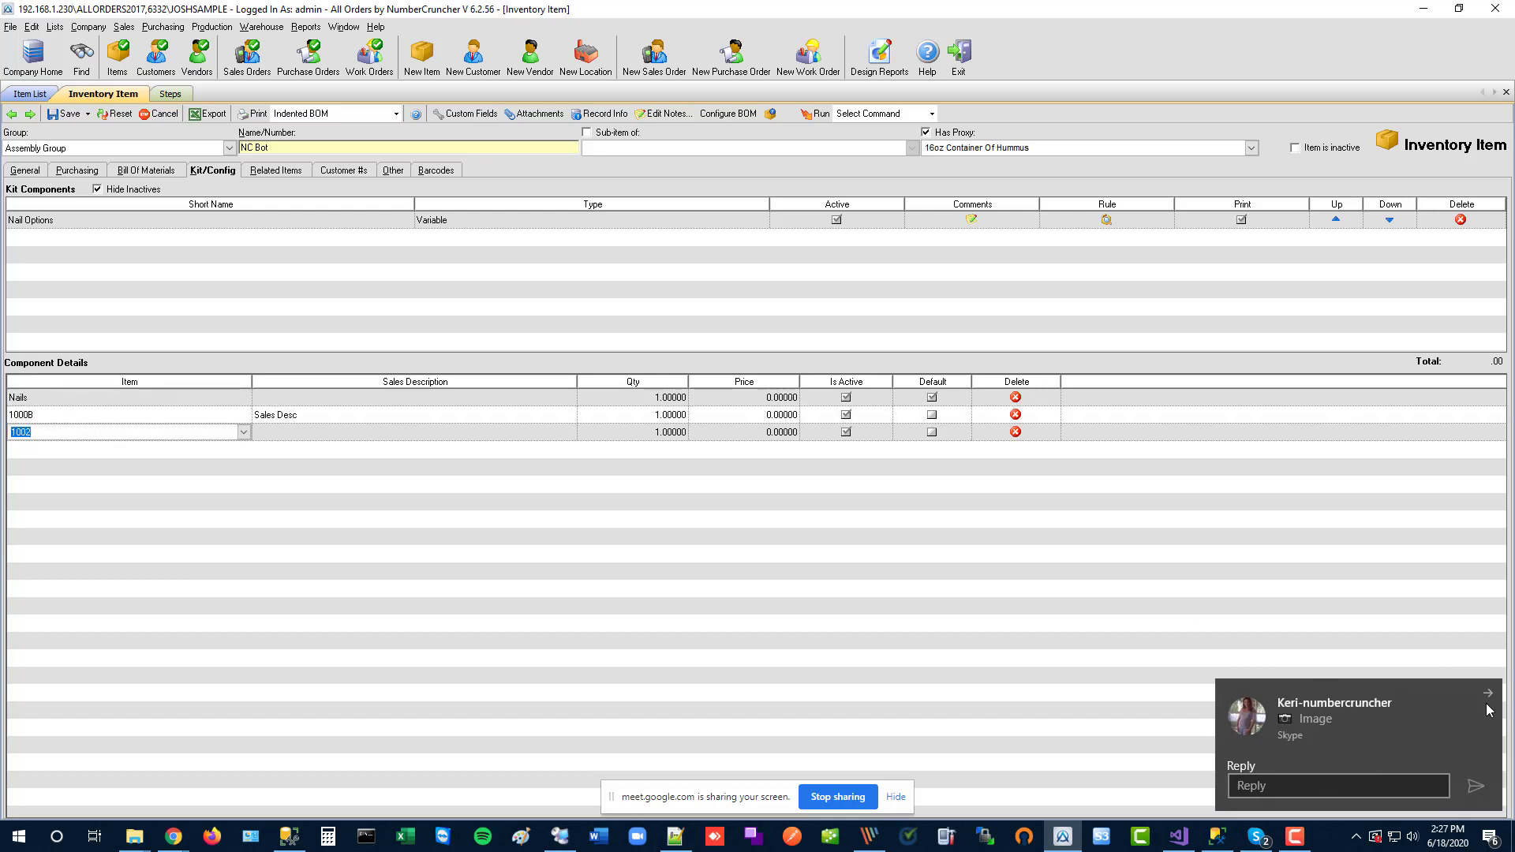
left_click(1487, 696)
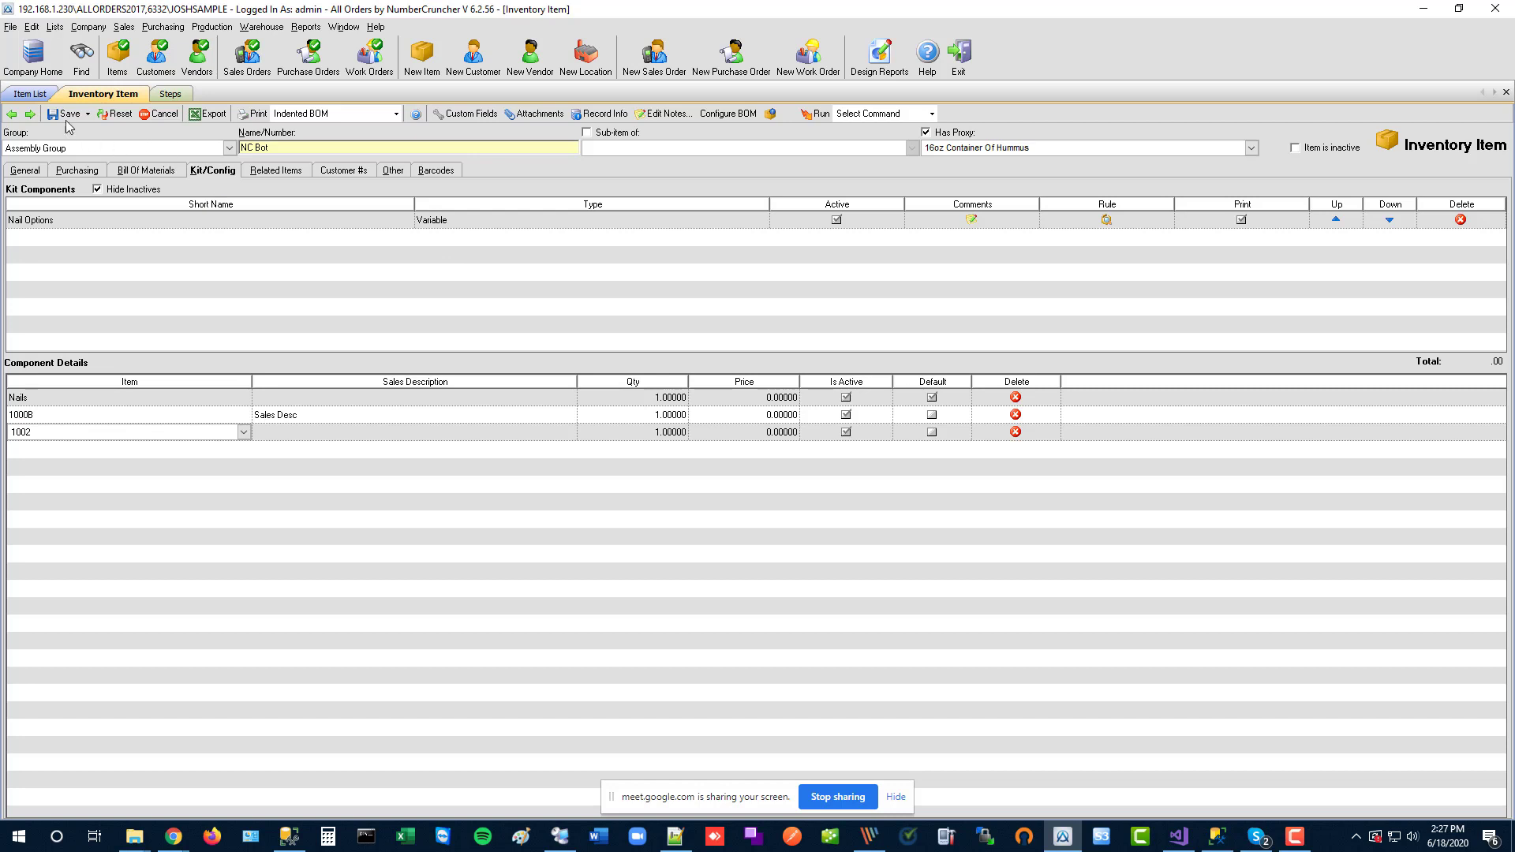
left_click(189, 245)
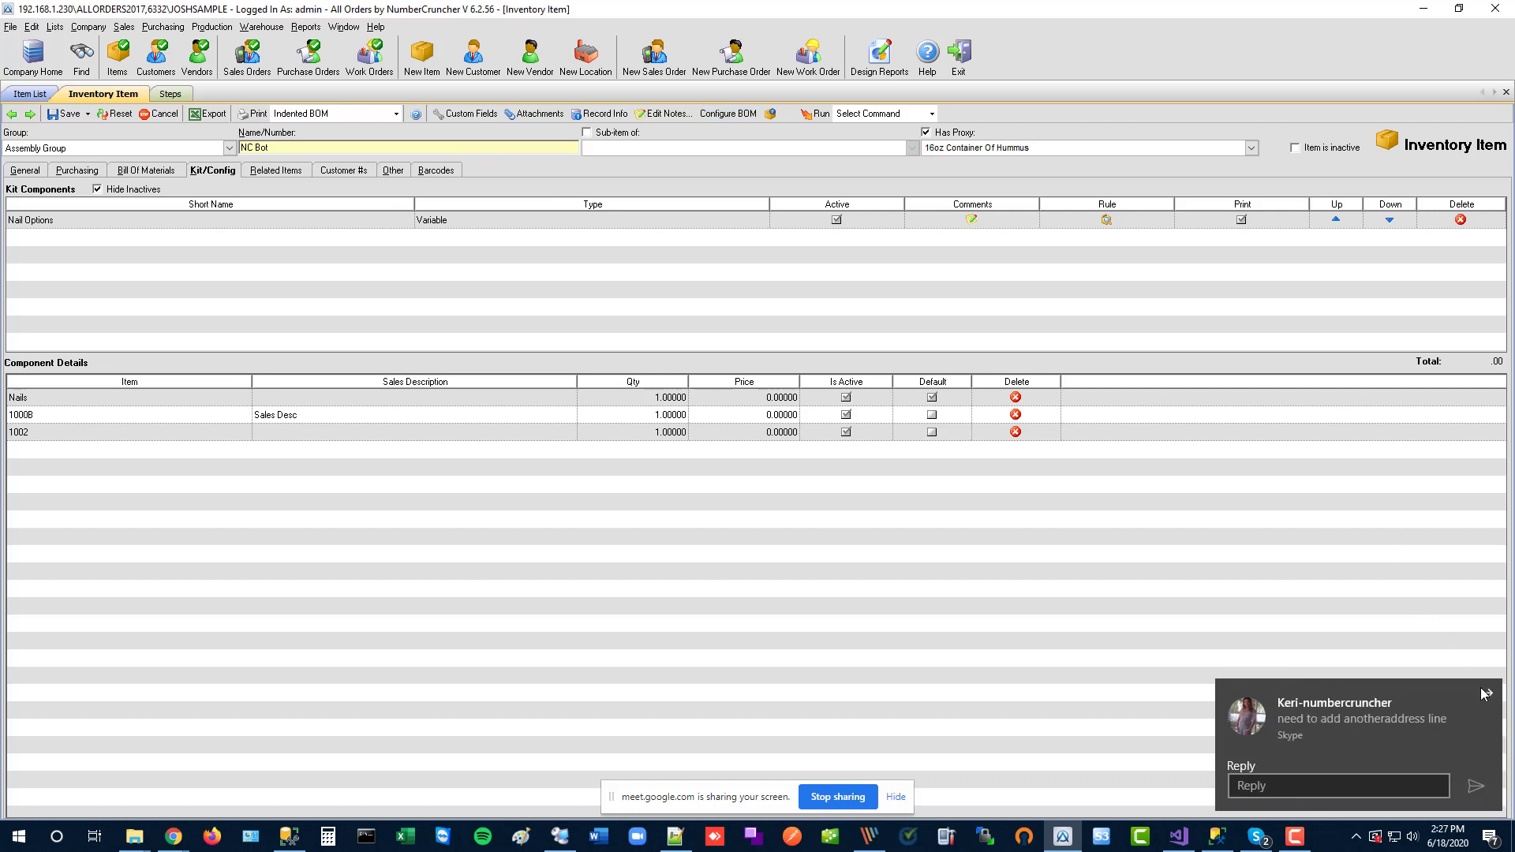
left_click(1488, 694)
Step: Open the bill of materials configuration, select the Nails kit item of Nail Options, and save the configuration
left_click(714, 115)
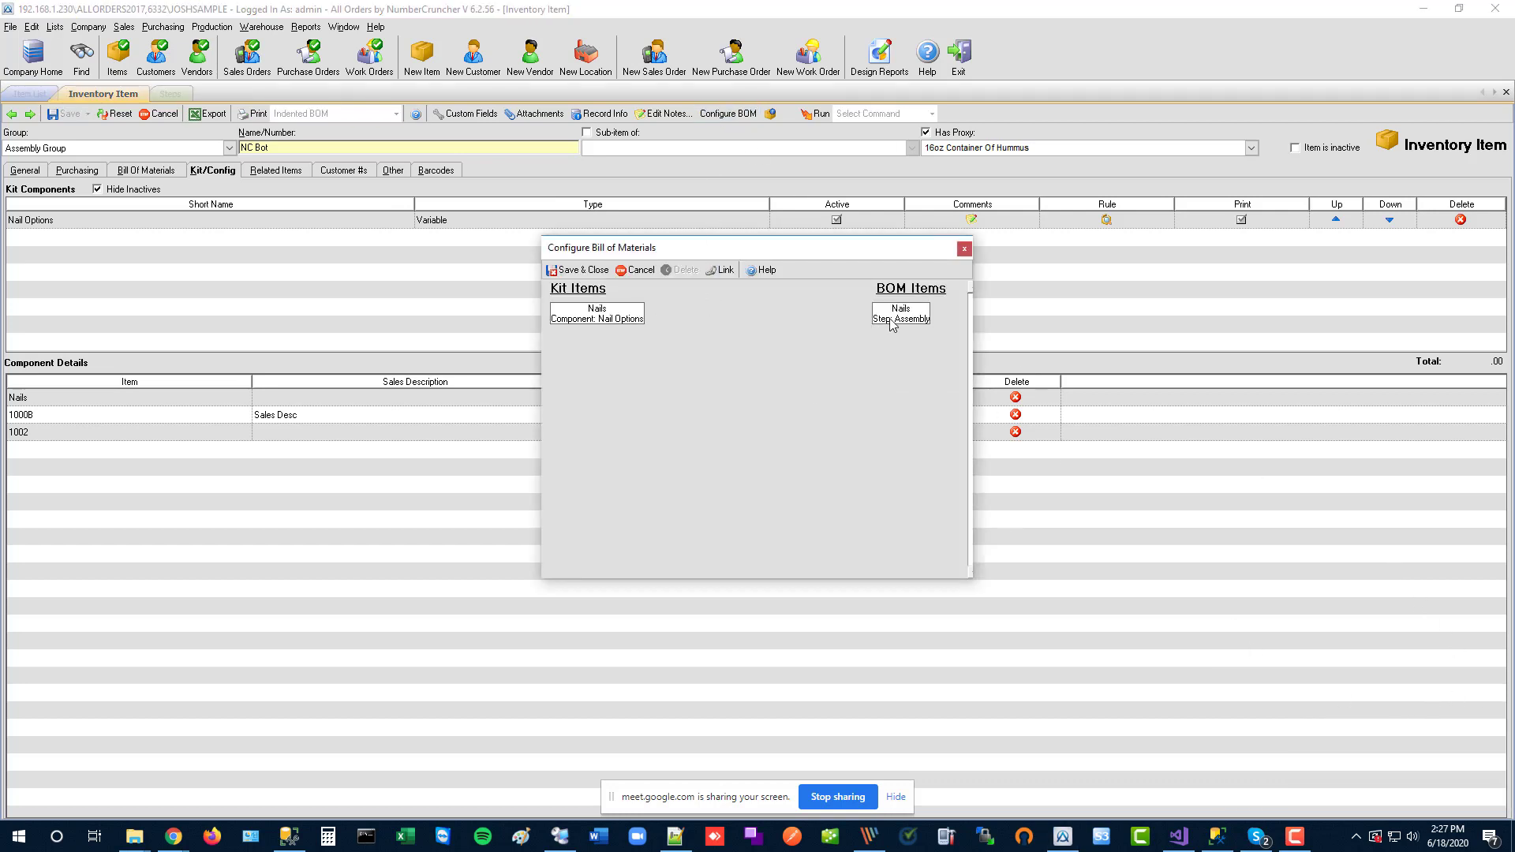
left_click(612, 320)
left_click(579, 270)
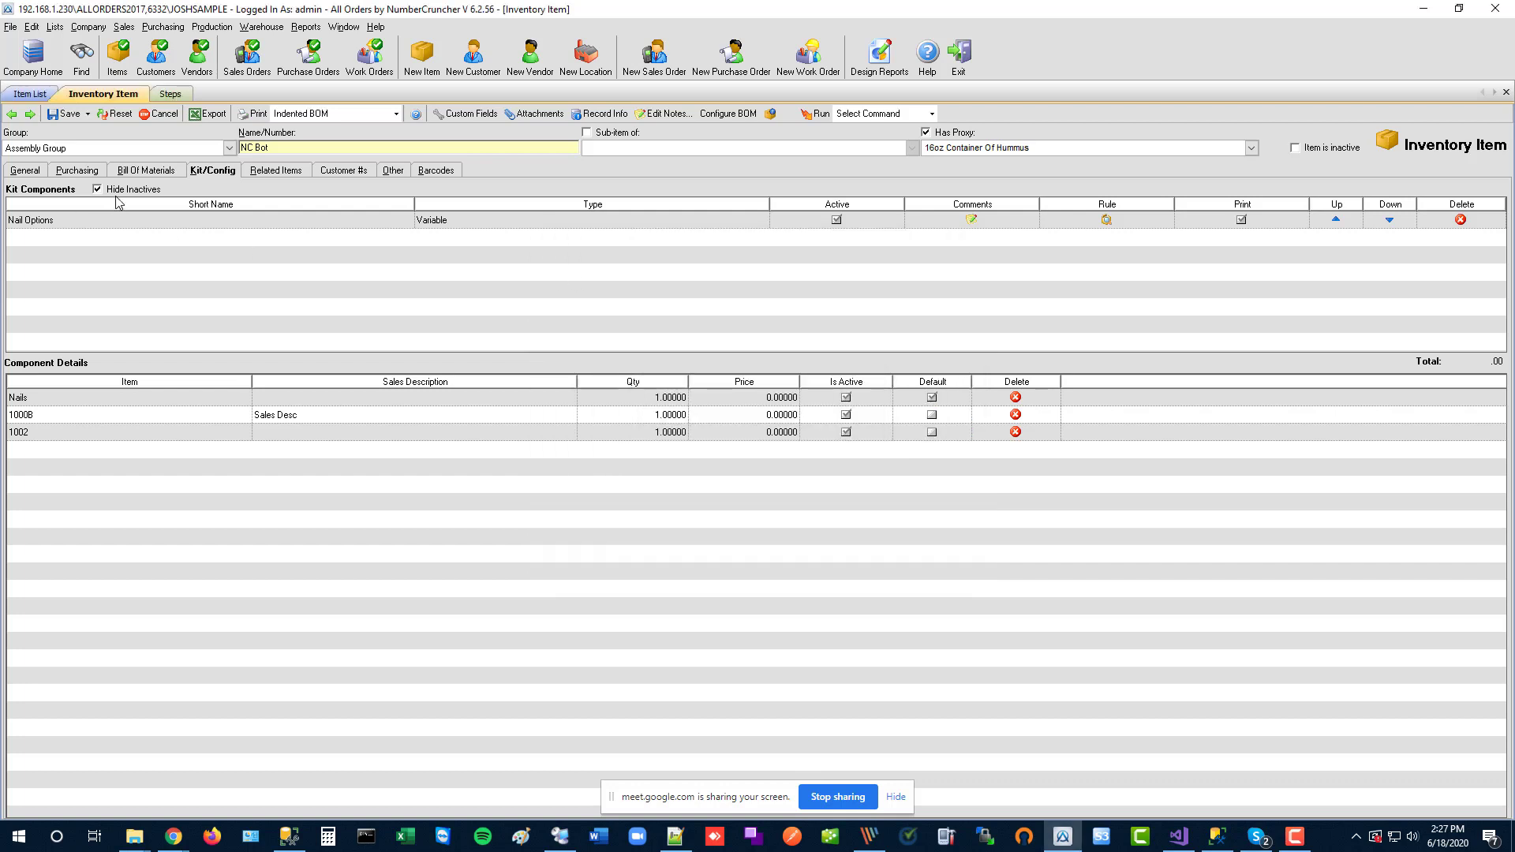
Step: Add a kit component named Circuit Yes No to NC Bot and set its type to Yes/No
left_click(142, 171)
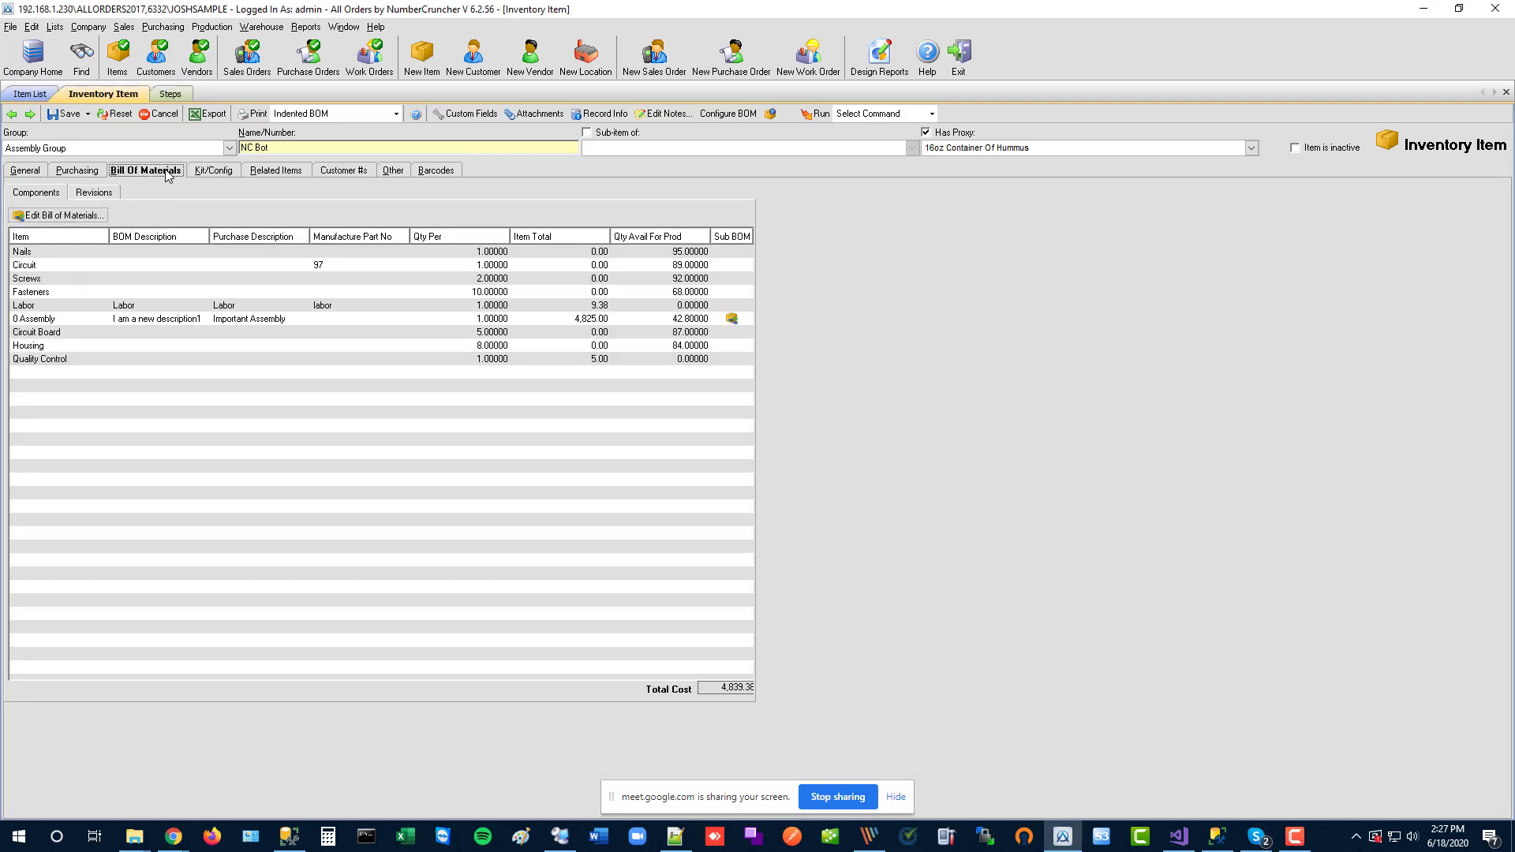
left_click(213, 171)
left_click(265, 238)
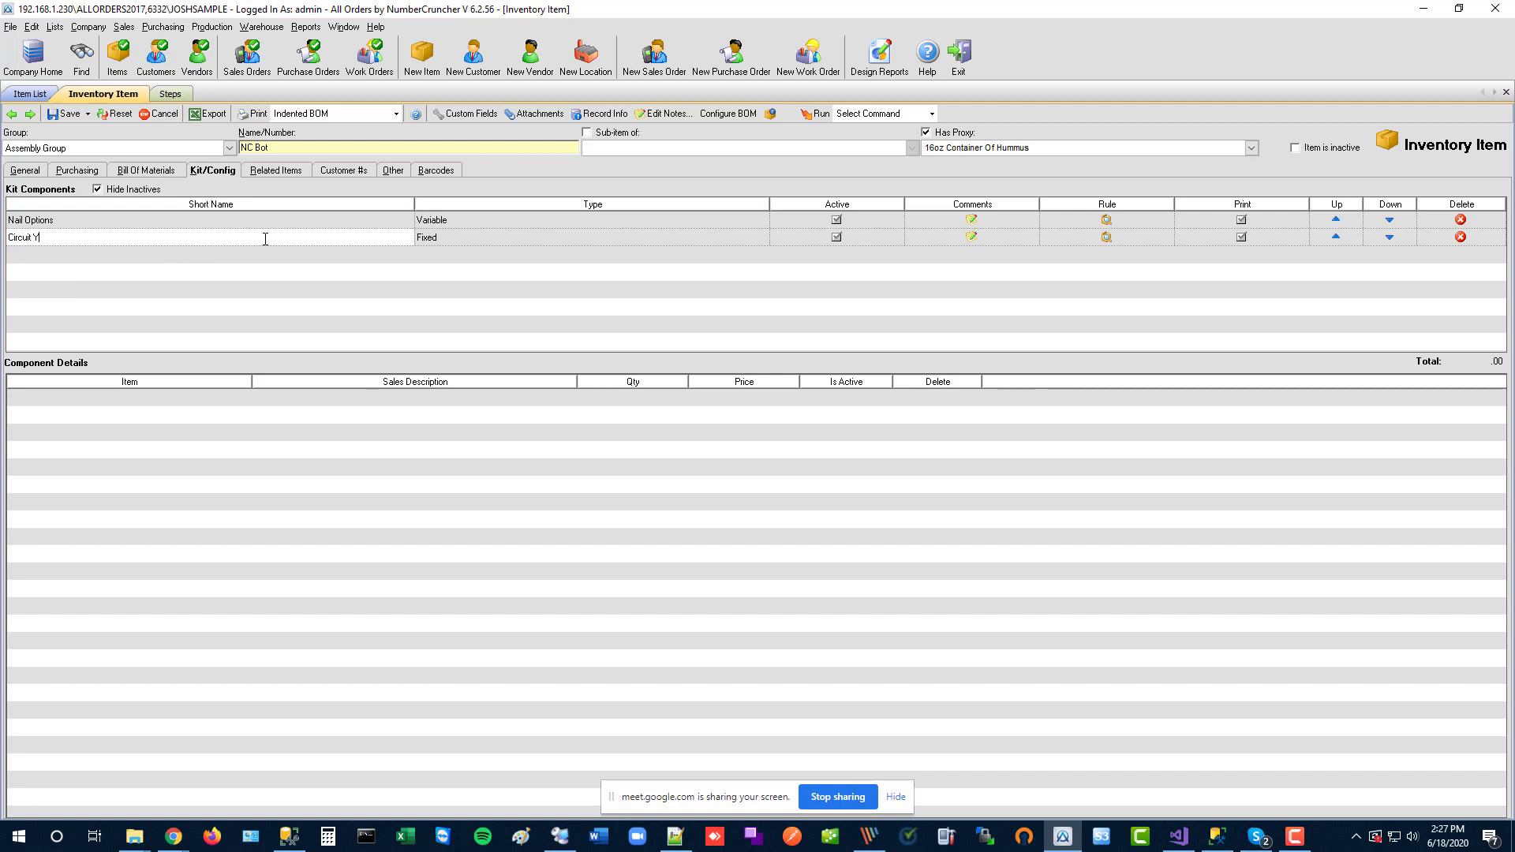
type("es No")
left_click(484, 235)
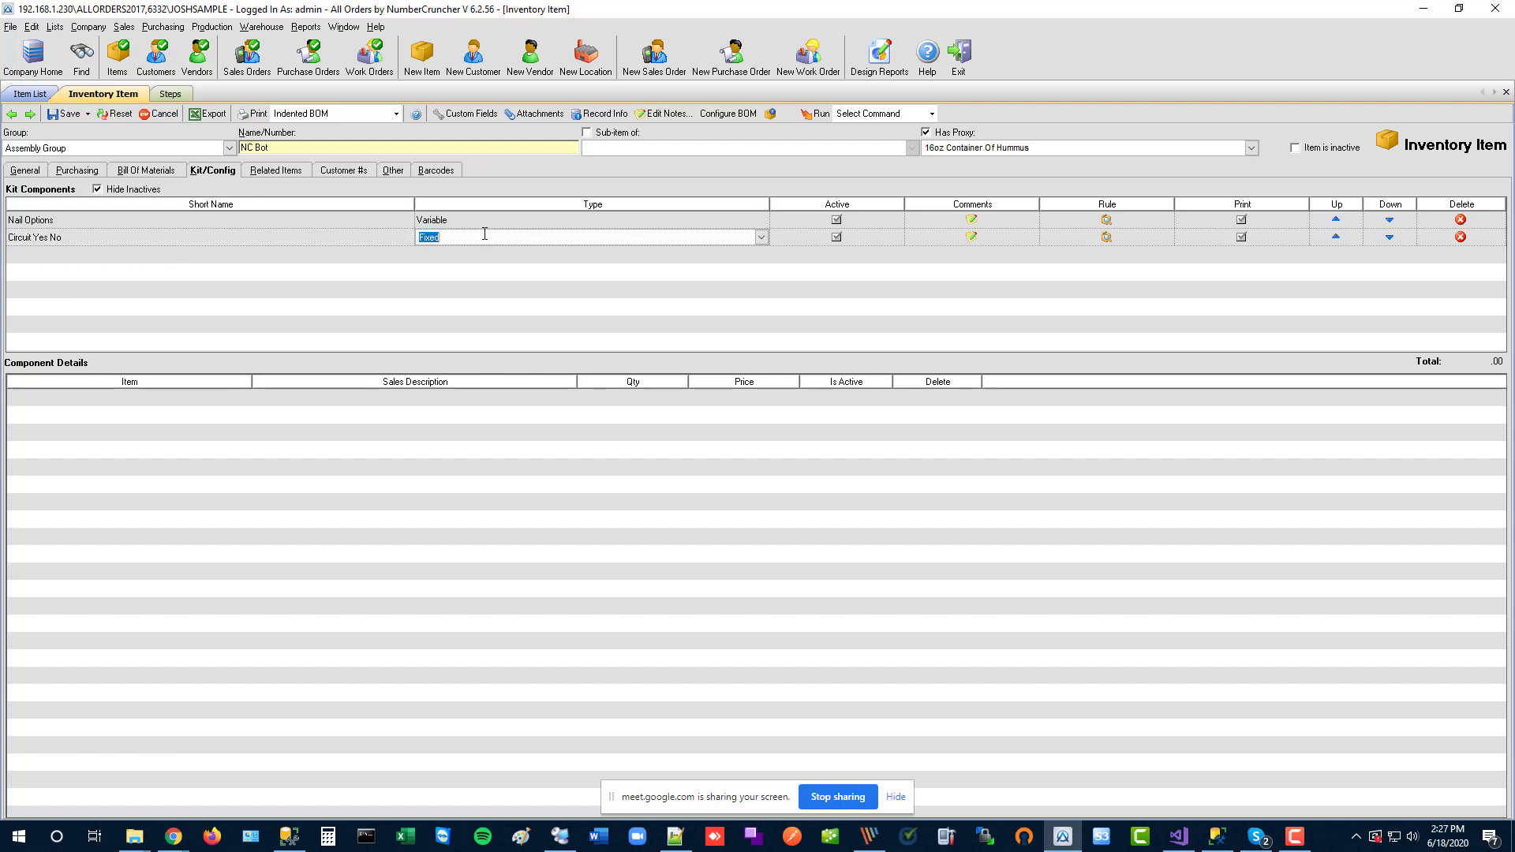
left_click(762, 237)
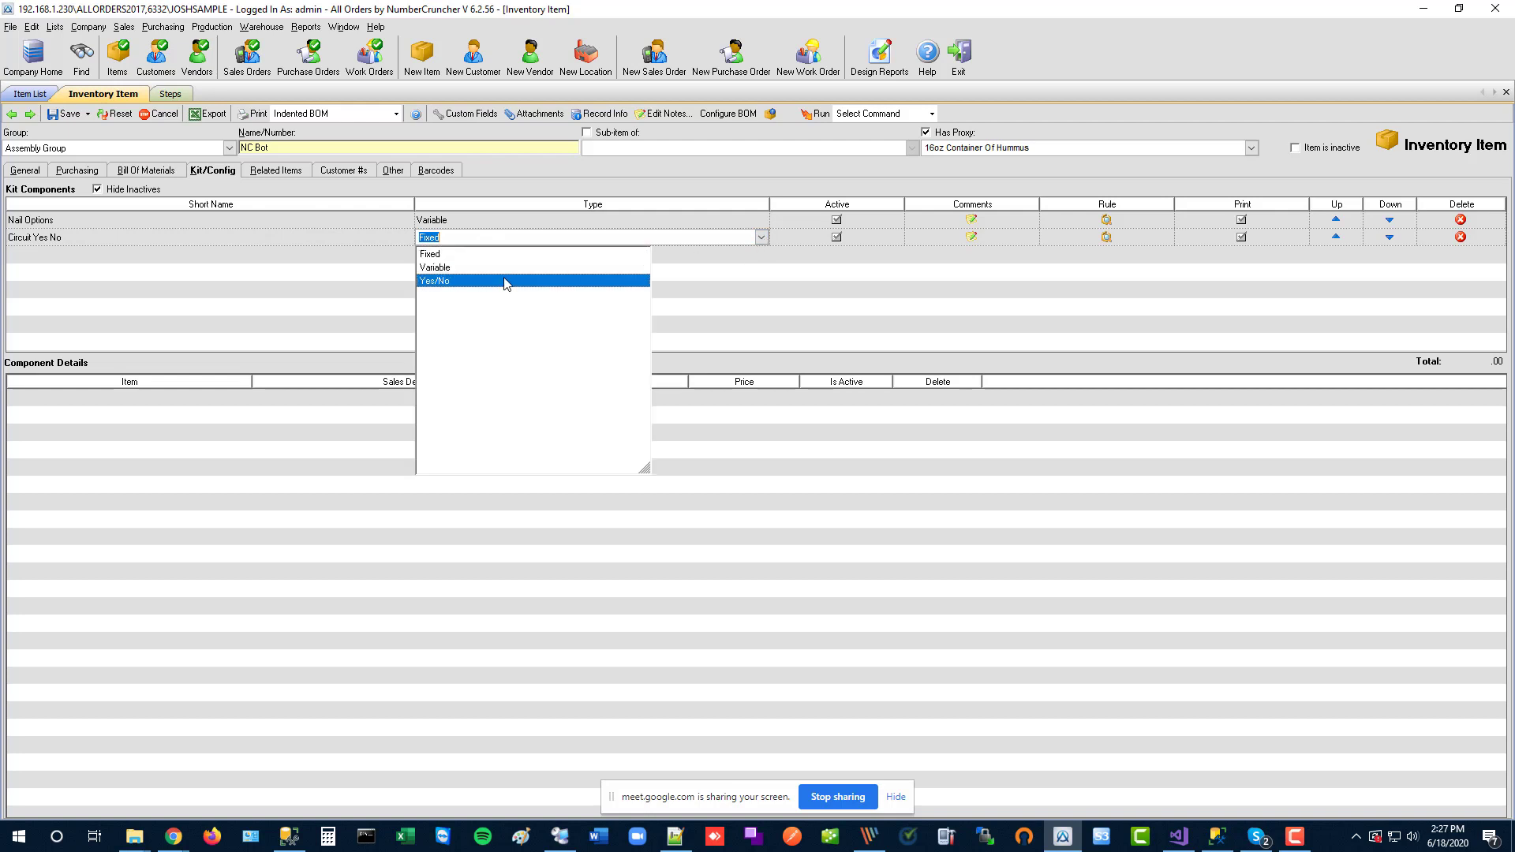
left_click(505, 282)
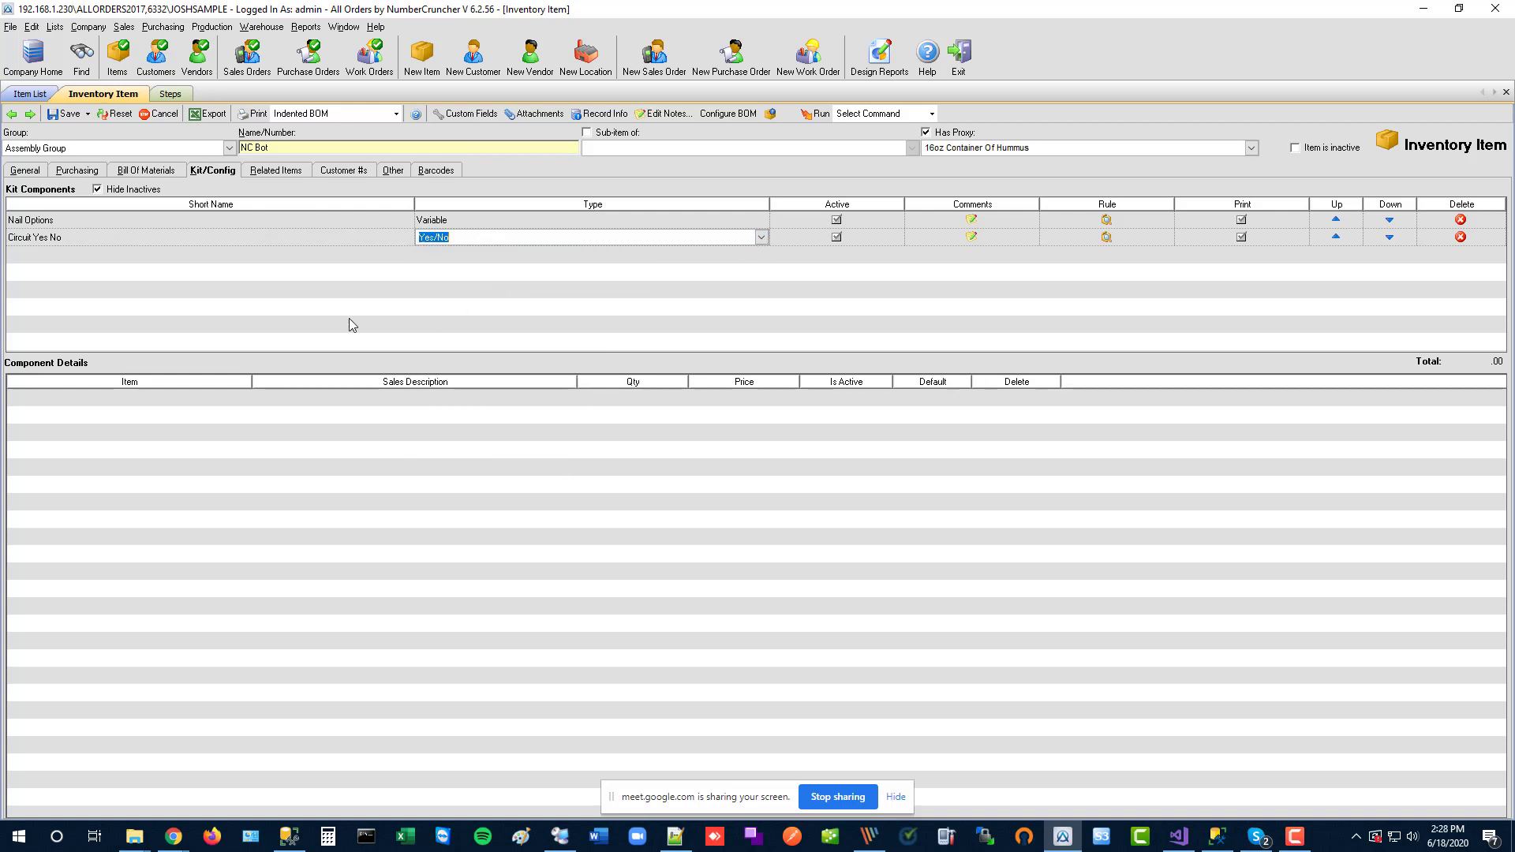
Step: Add the Circuit part as the item of the Circuit Yes No component and save the NC Bot item
left_click(225, 399)
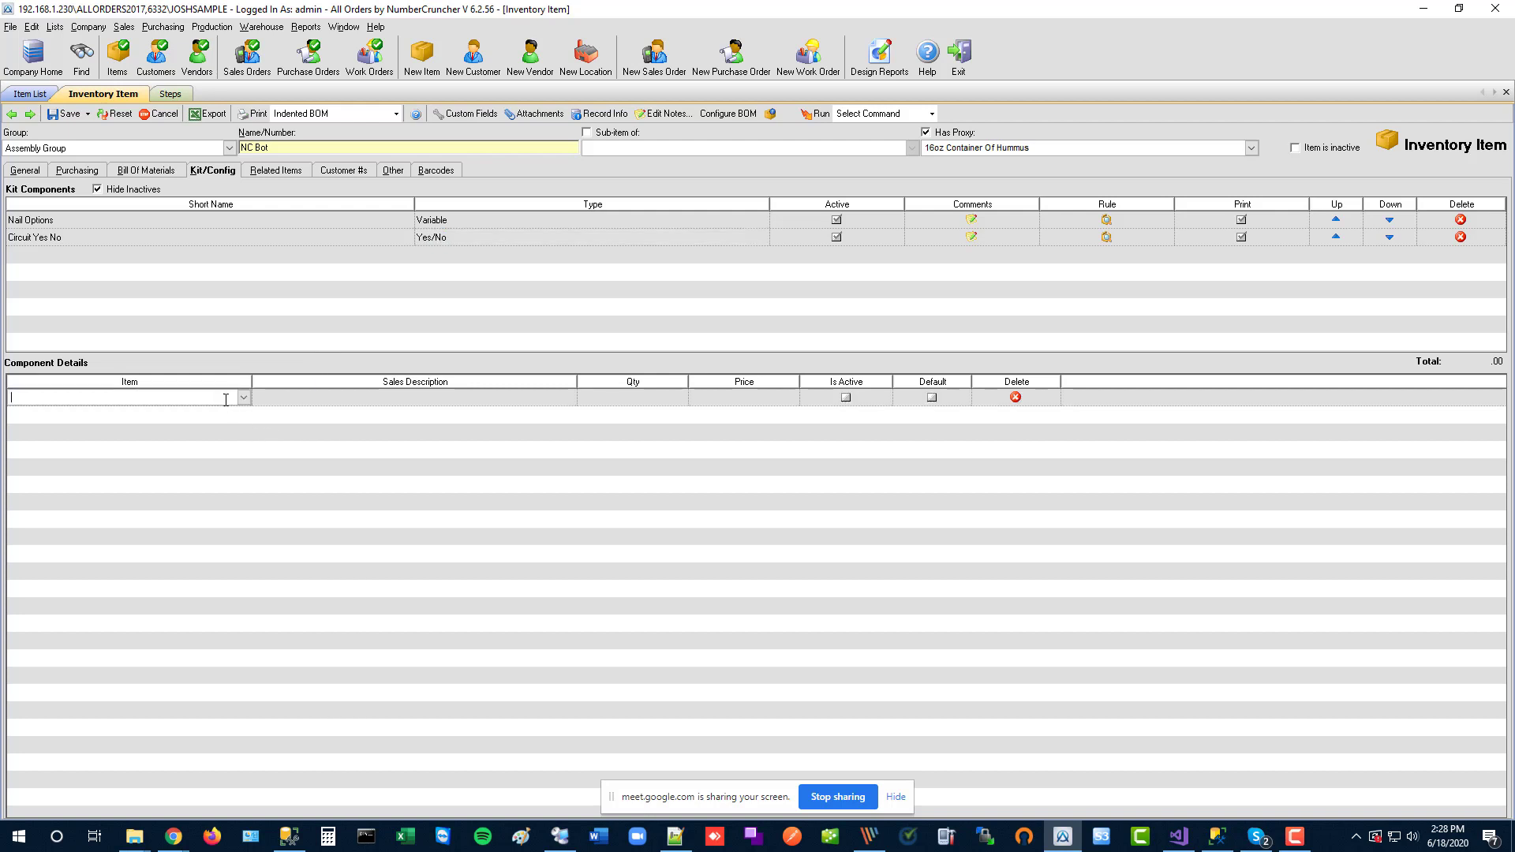
type("Ci")
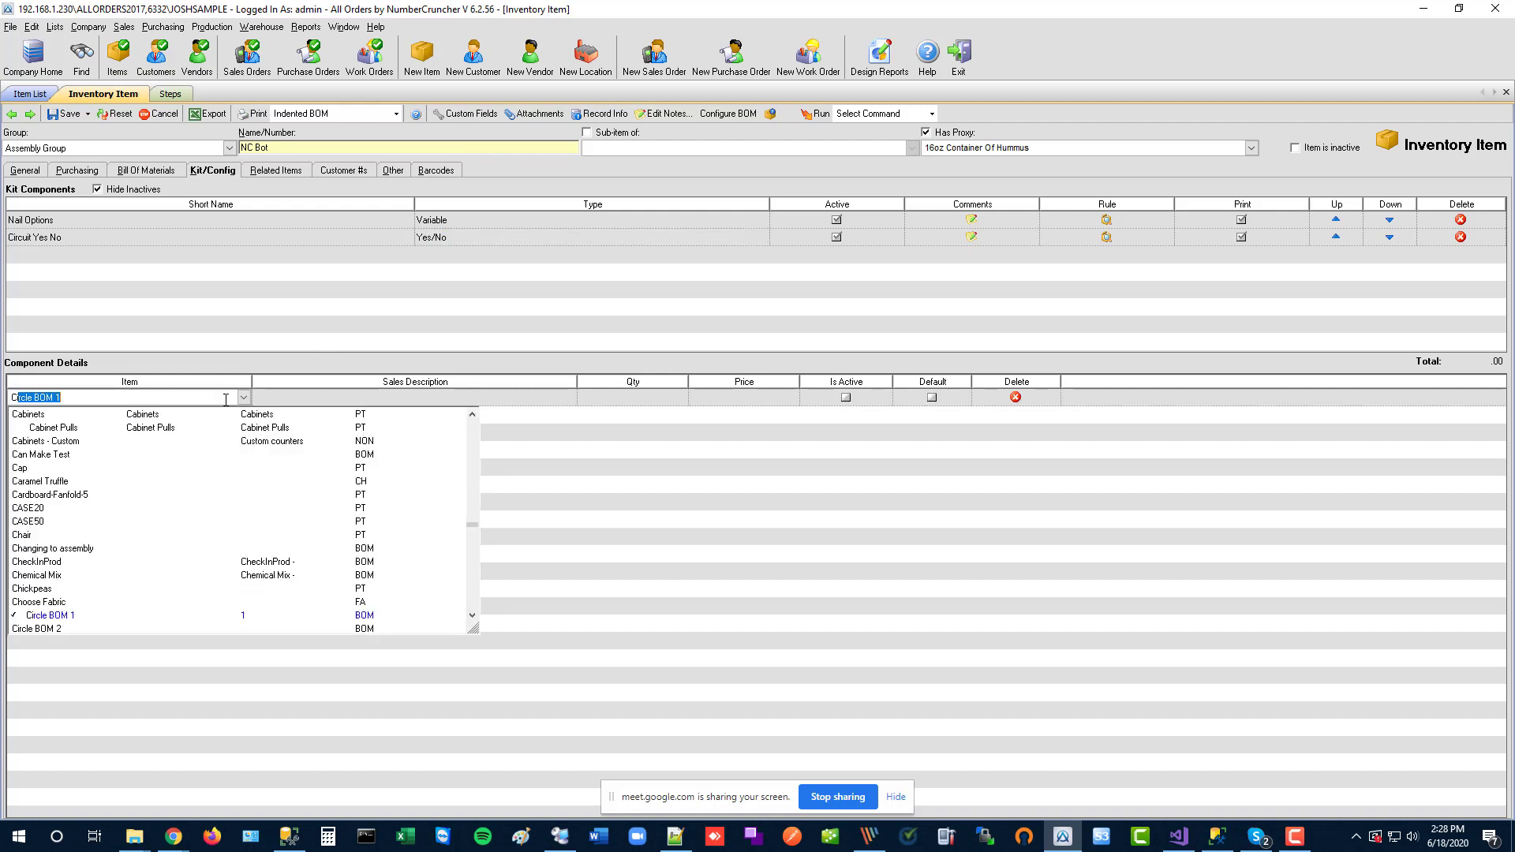
type("rc")
scroll(152, 446, "down", 4)
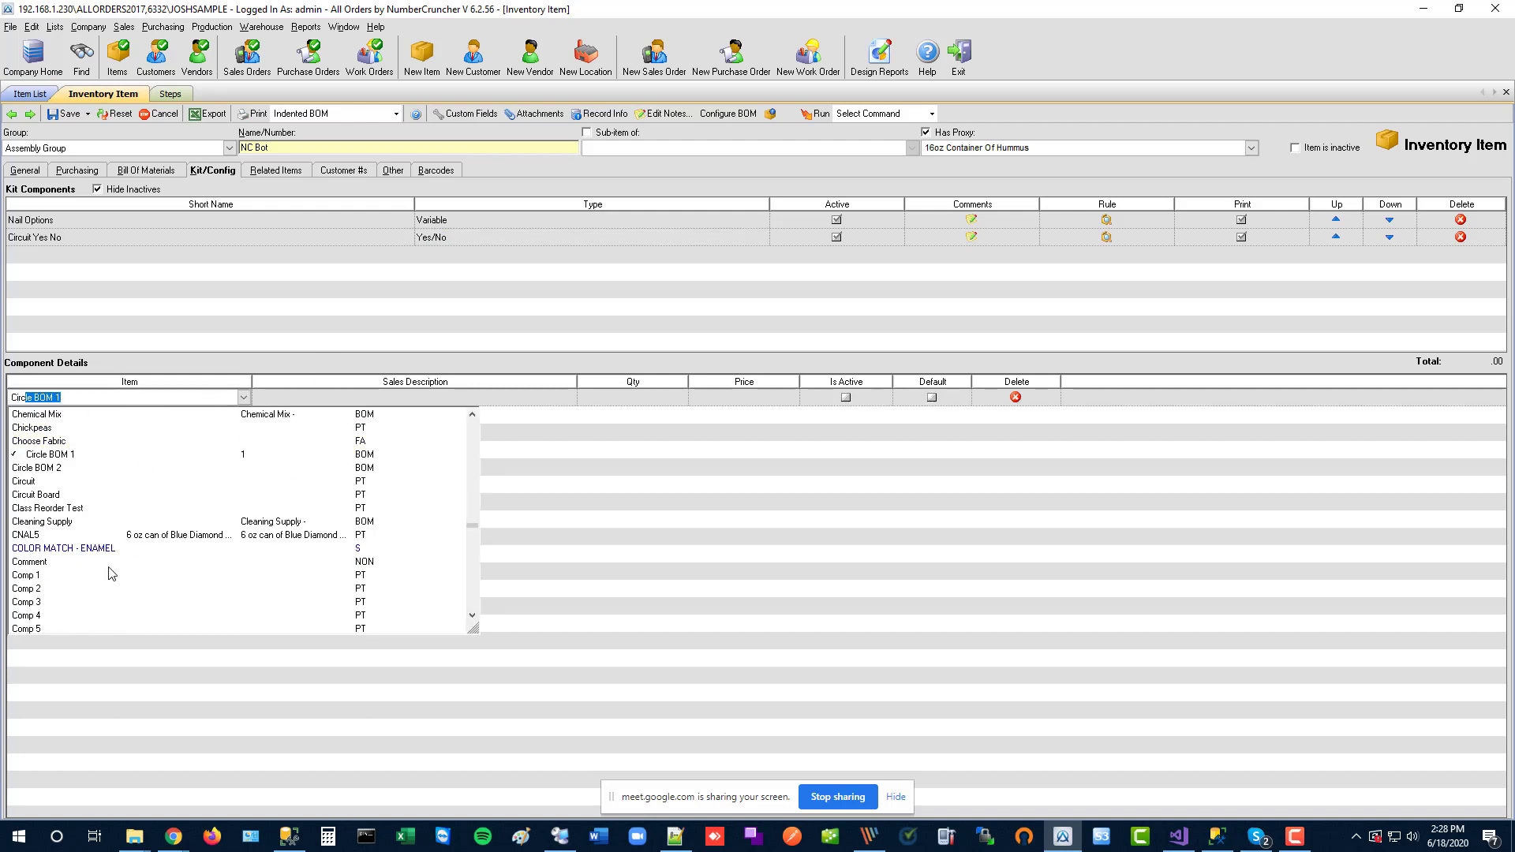
left_click(38, 491)
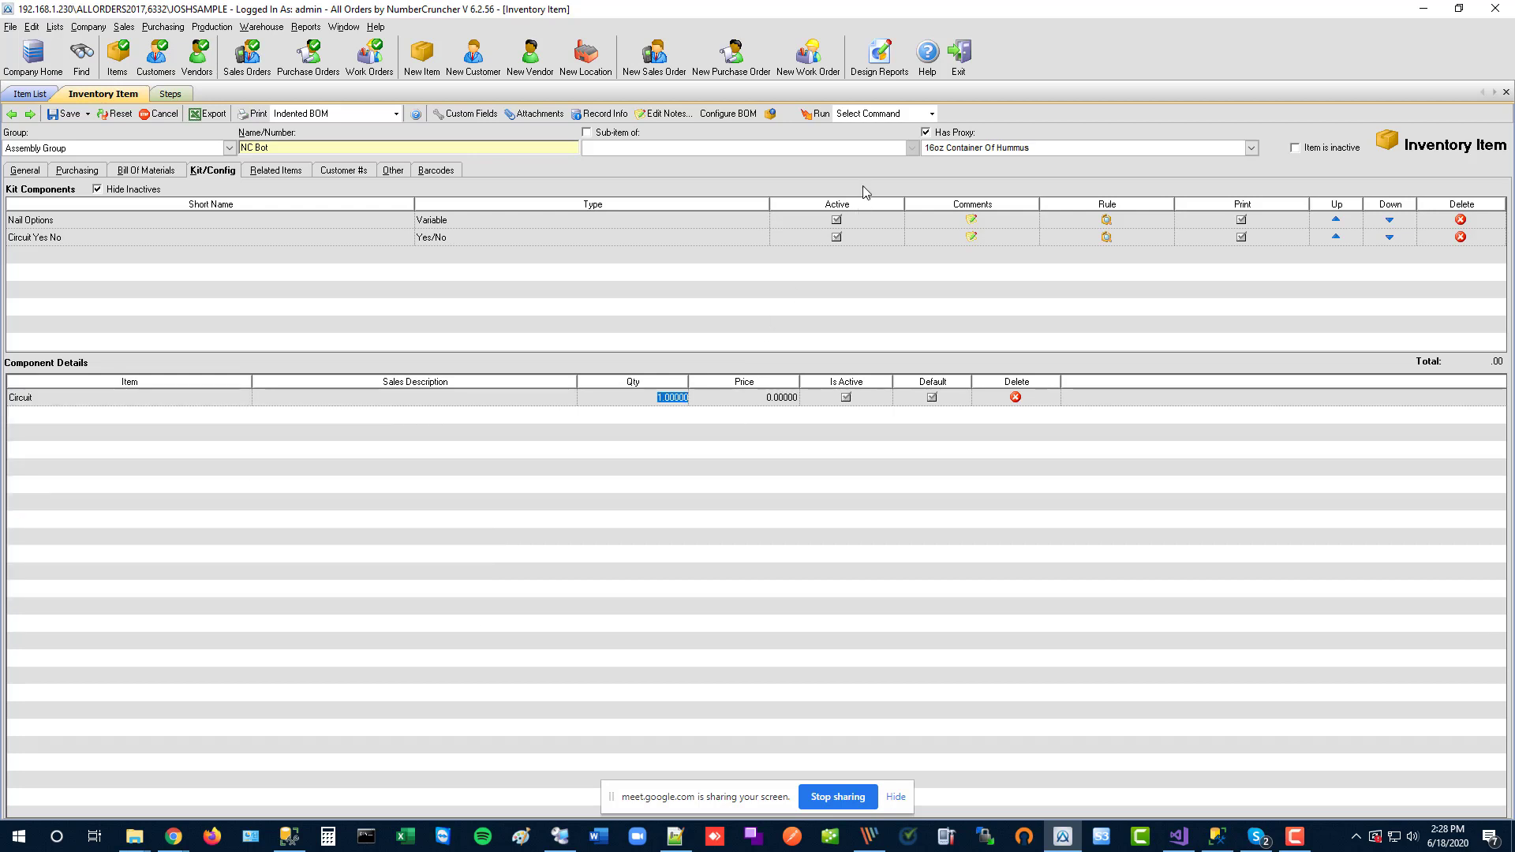
left_click(58, 115)
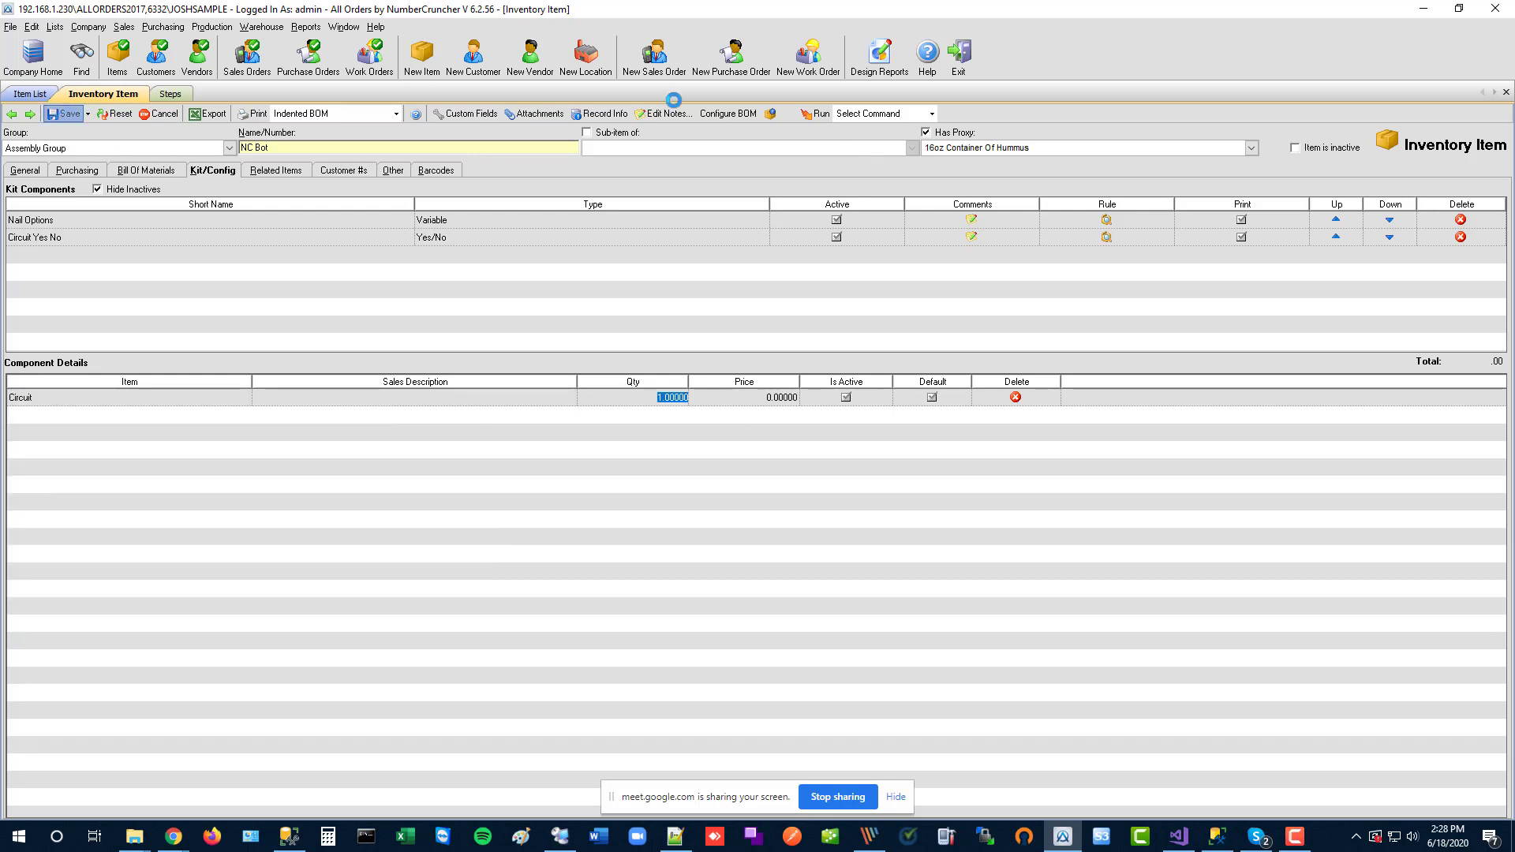
Step: Configure the bill of materials with the kit components, and check the component details of Nail Options and Circuit Yes No
left_click(727, 113)
left_click_drag(615, 346, 893, 347)
left_click(577, 271)
left_click(243, 225)
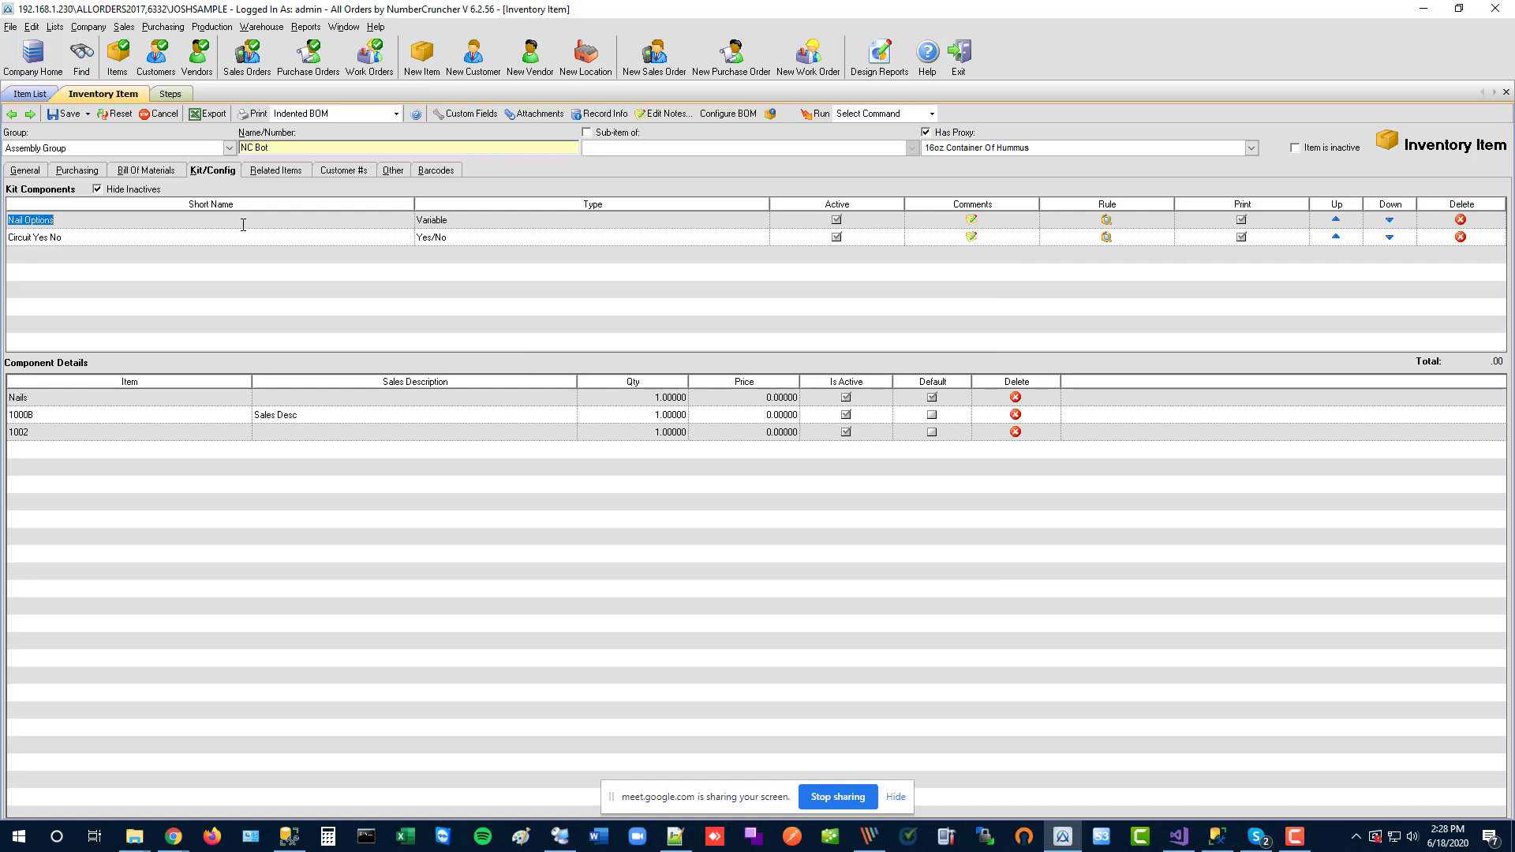
left_click(245, 238)
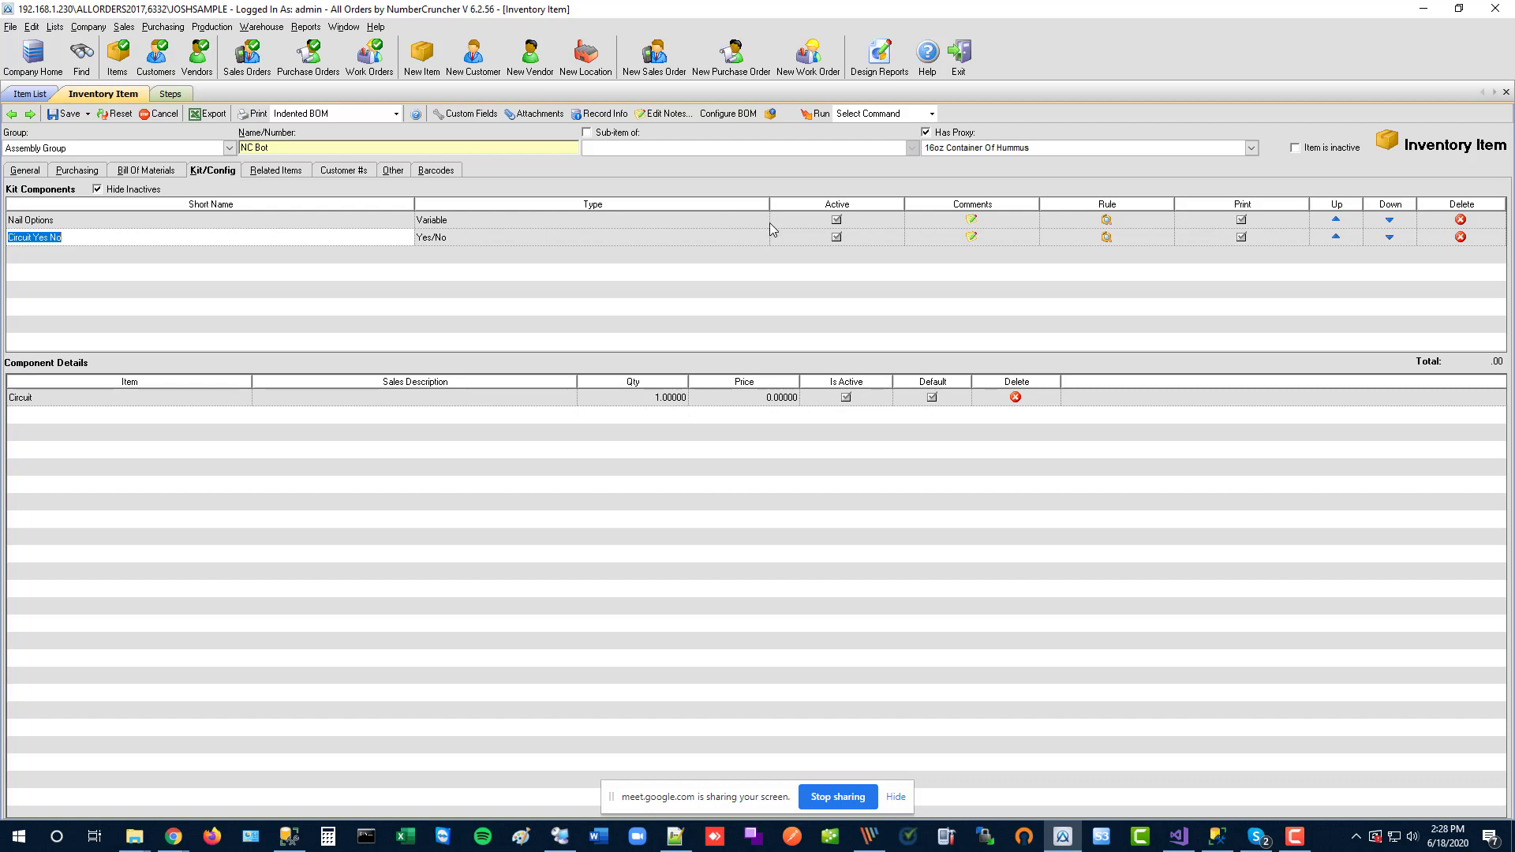
Step: Create a new sales order for customer 0 Proxified and enter NC Bot as the first line item
left_click(642, 63)
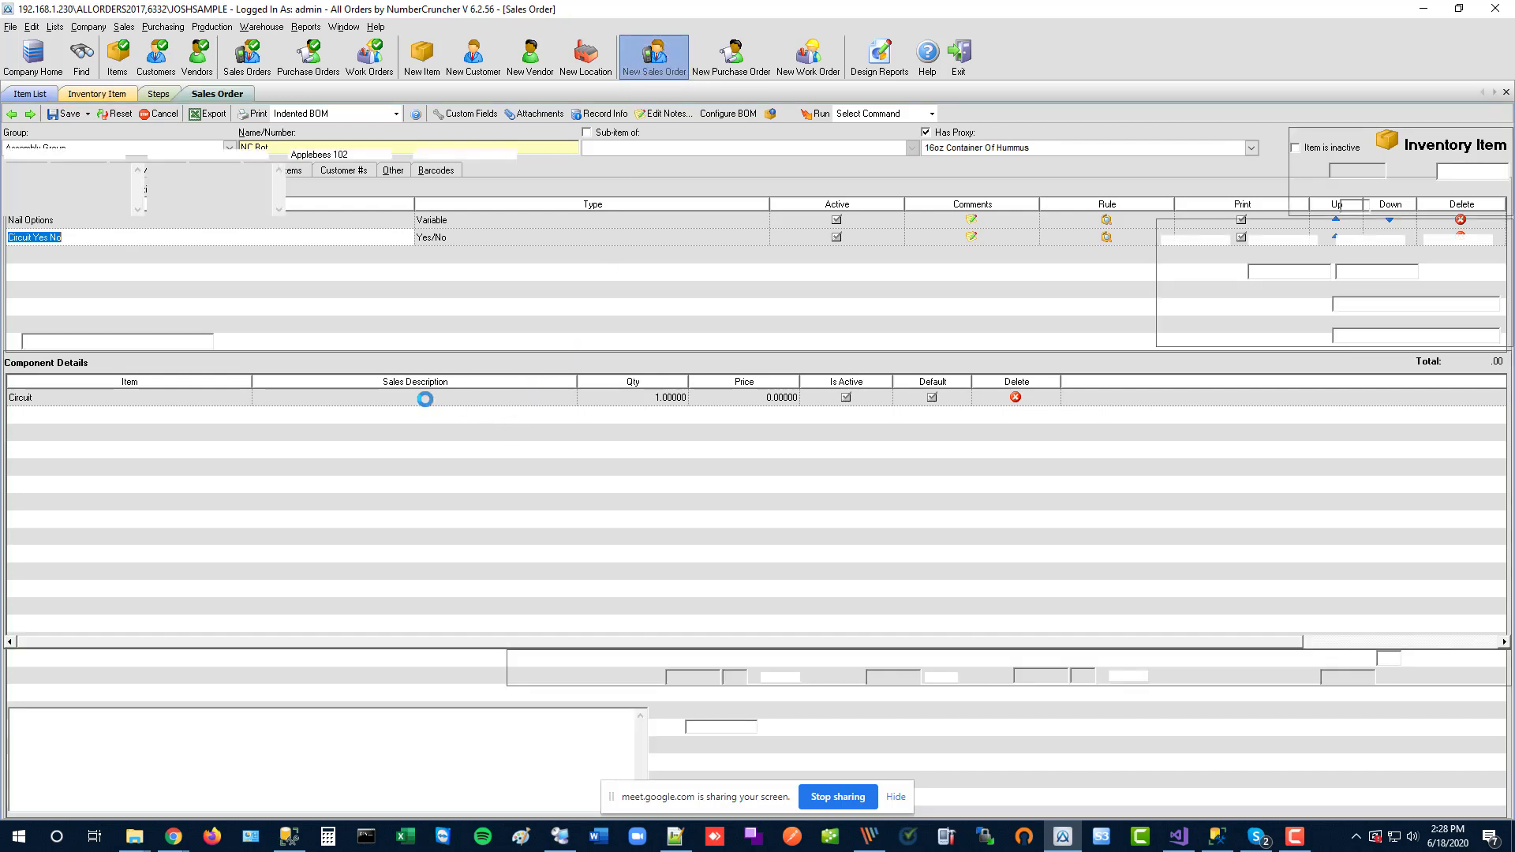
left_click(134, 155)
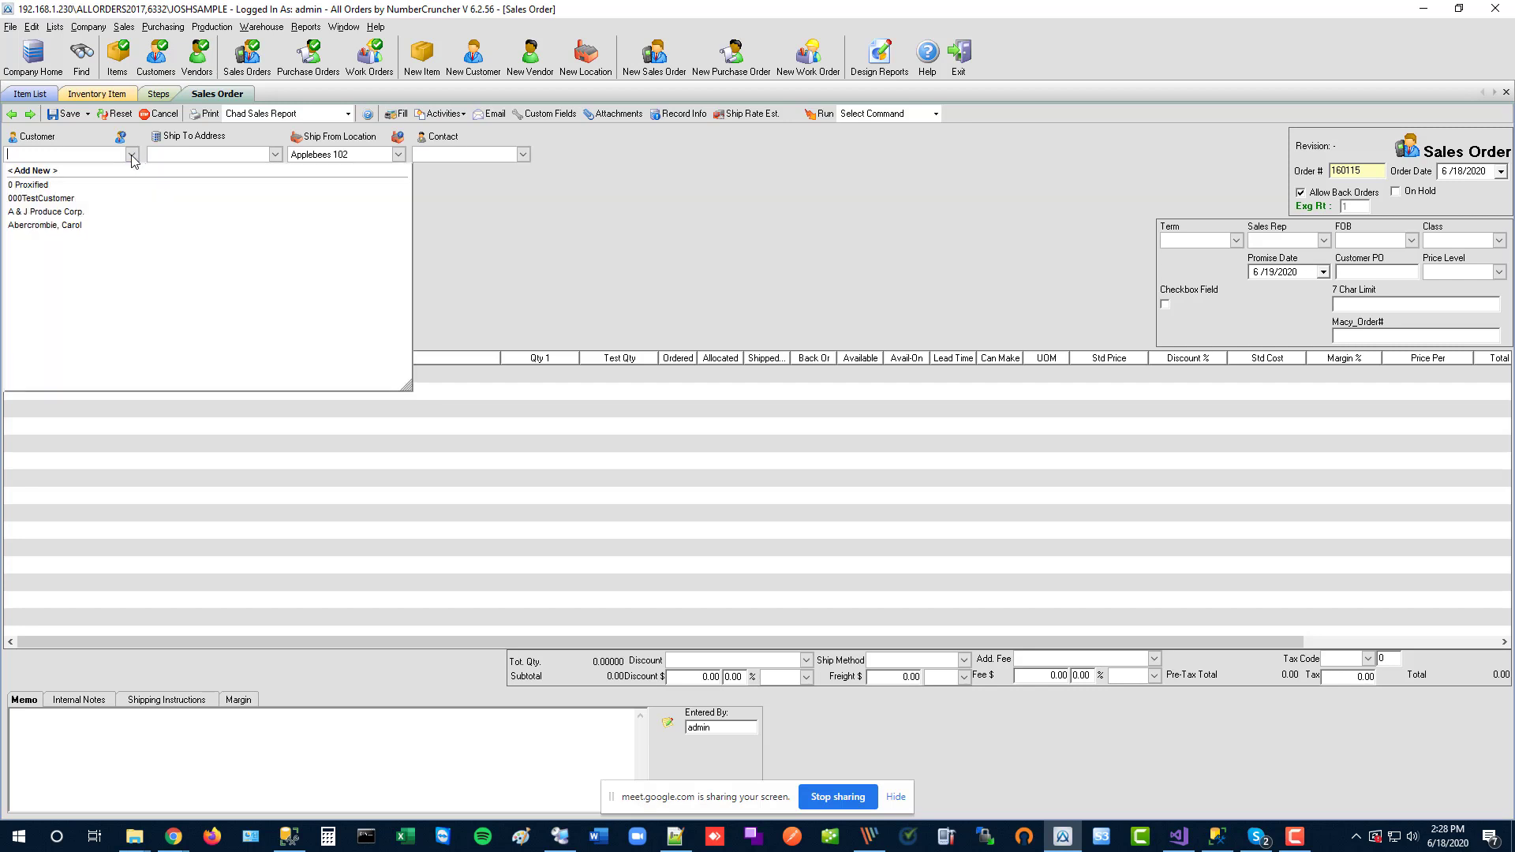
left_click(86, 184)
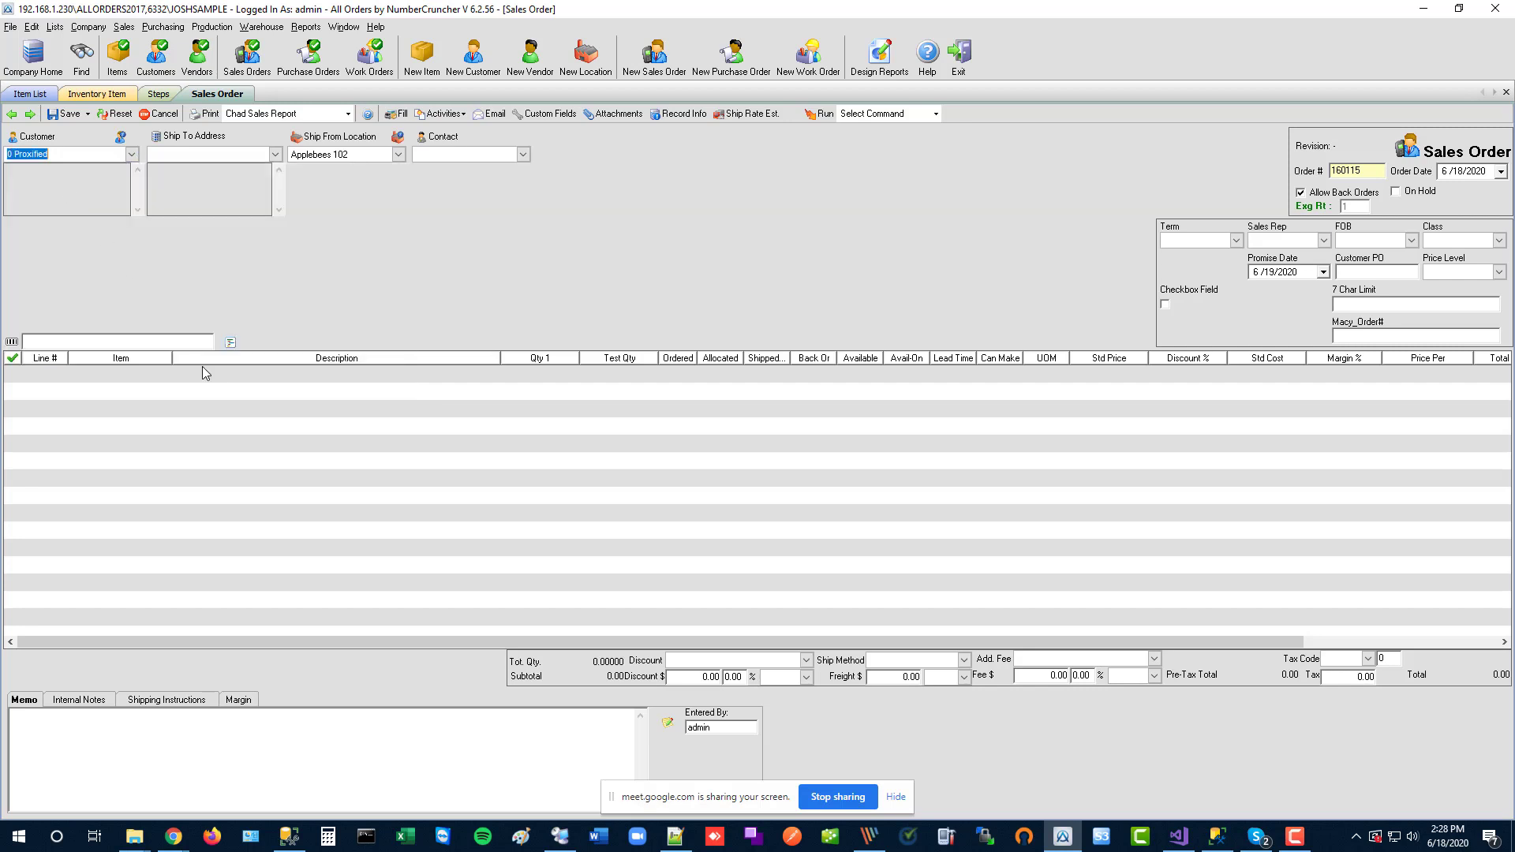
left_click(152, 370)
type("NC Bot")
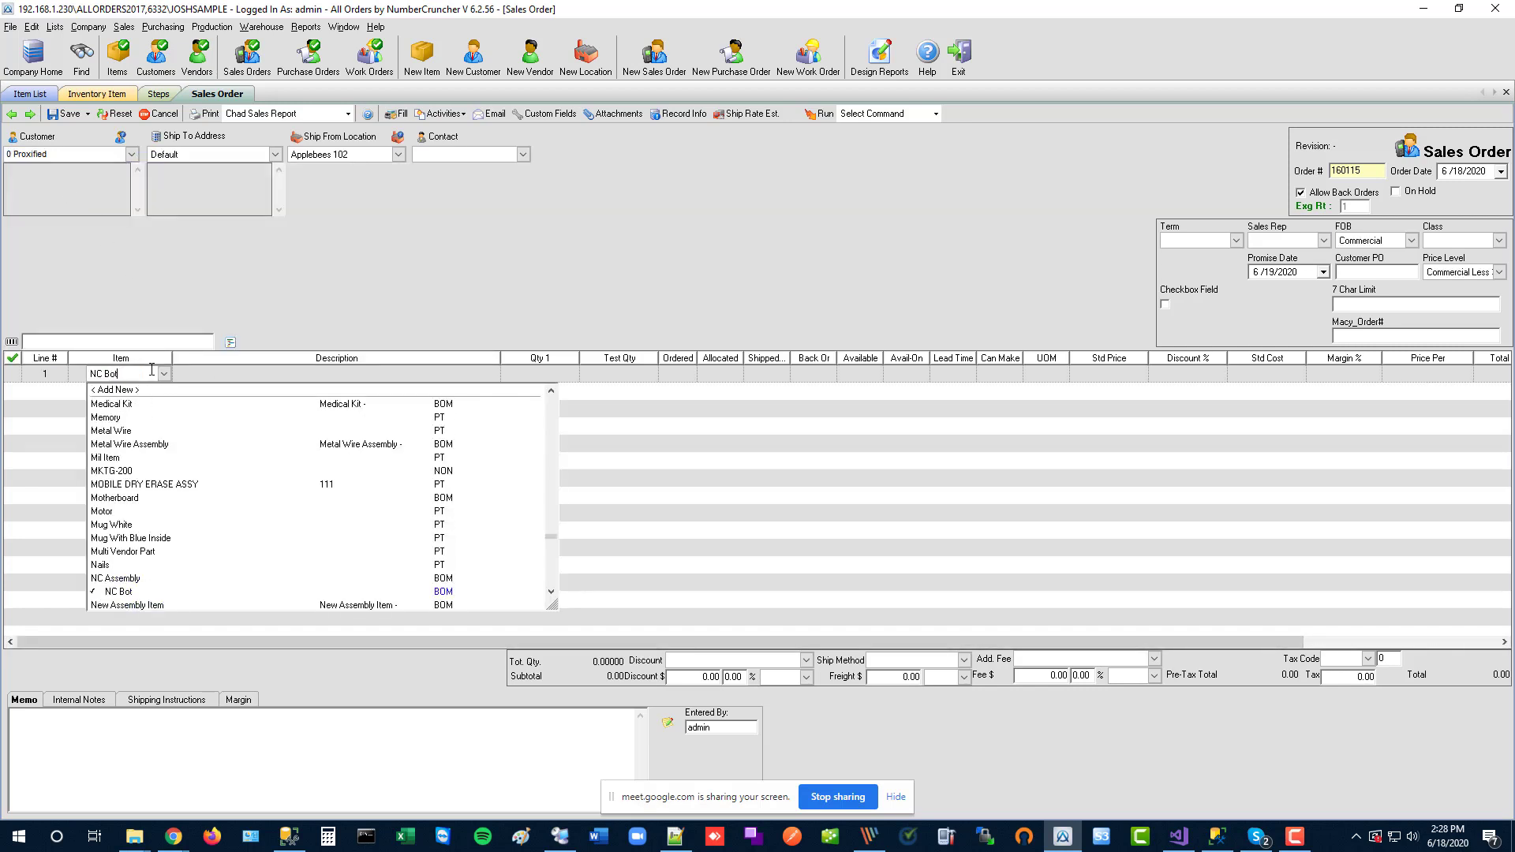
key("Tab")
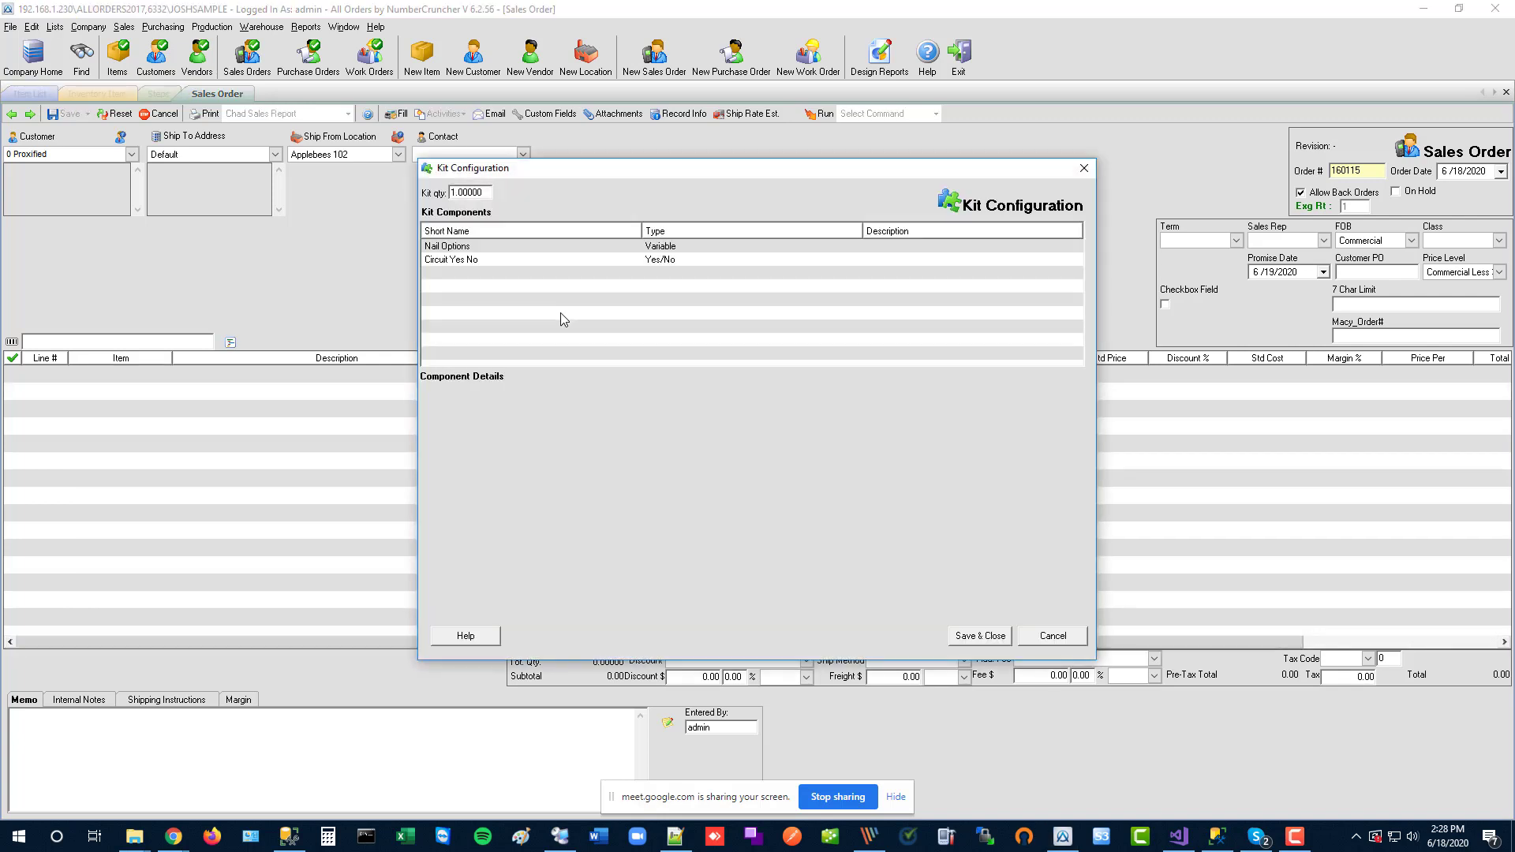
Step: Configure the kit with Nails as the Nail Options choice and Circuit excluded, and save it to the order line
left_click(535, 252)
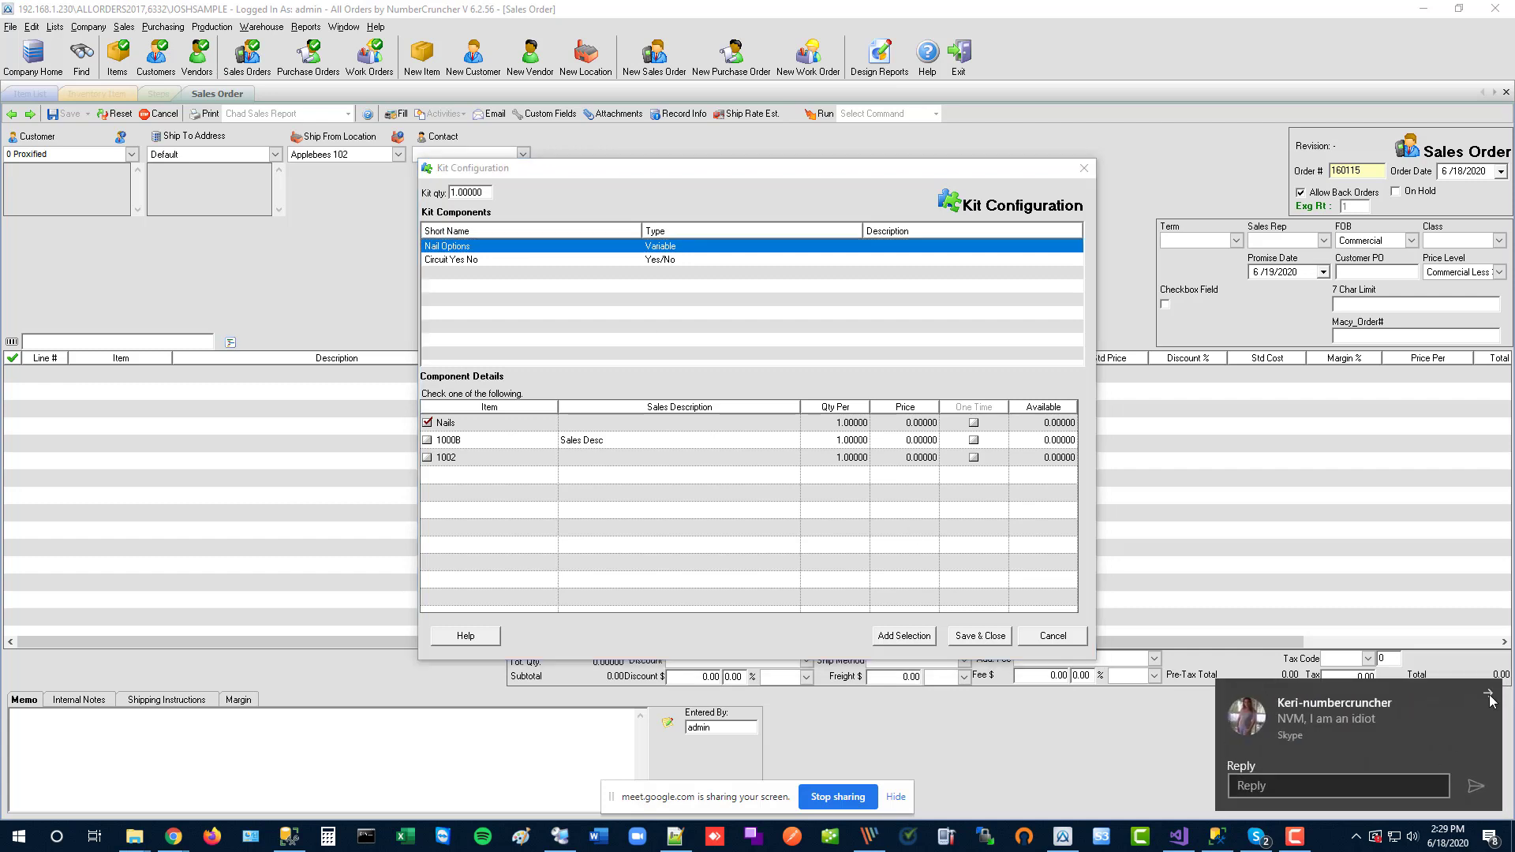
left_click(427, 457)
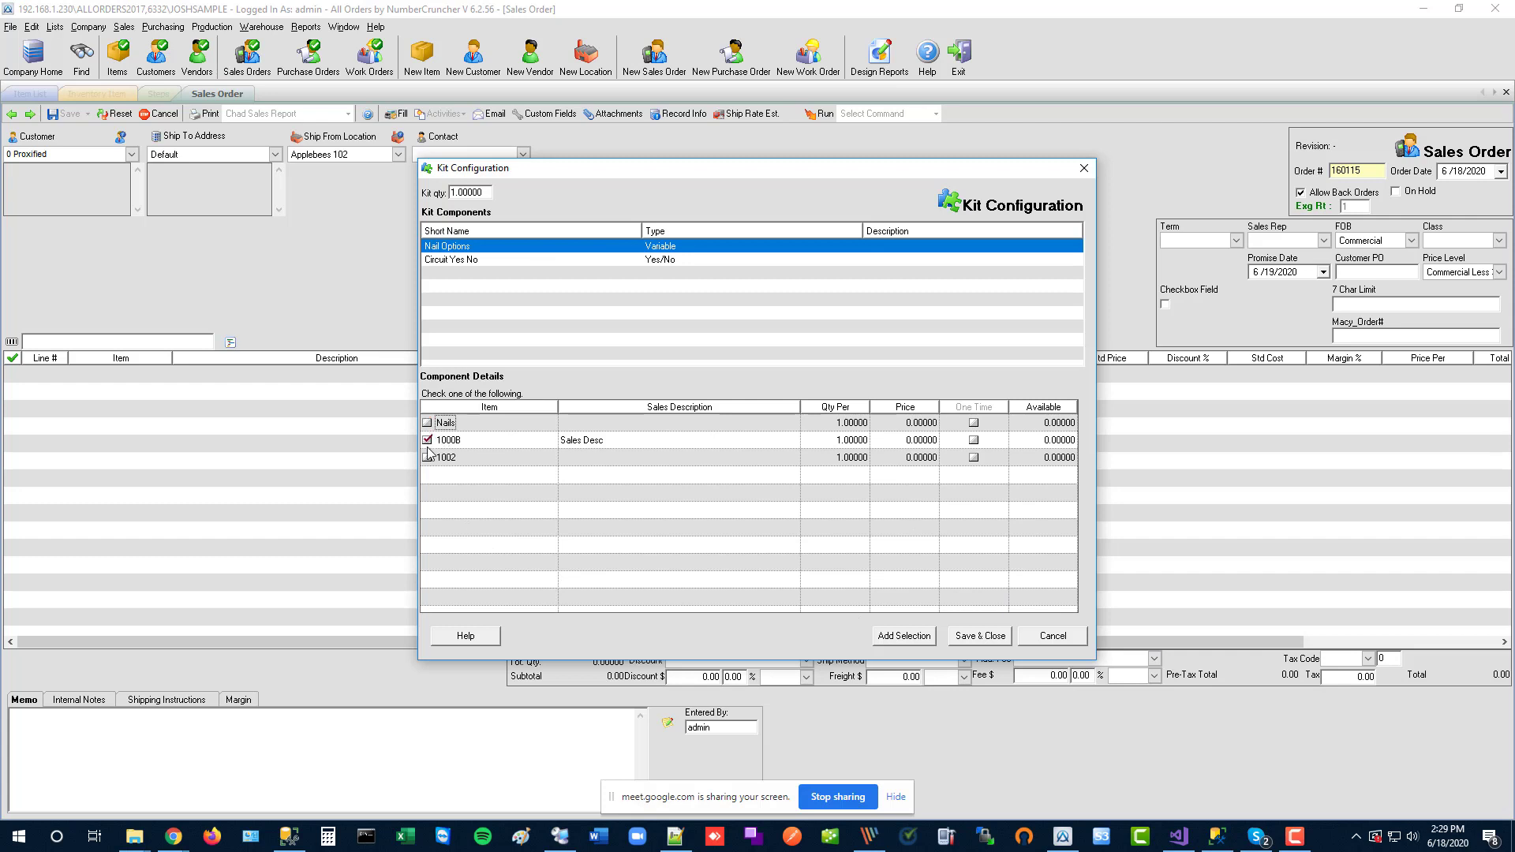
left_click(427, 422)
left_click(561, 261)
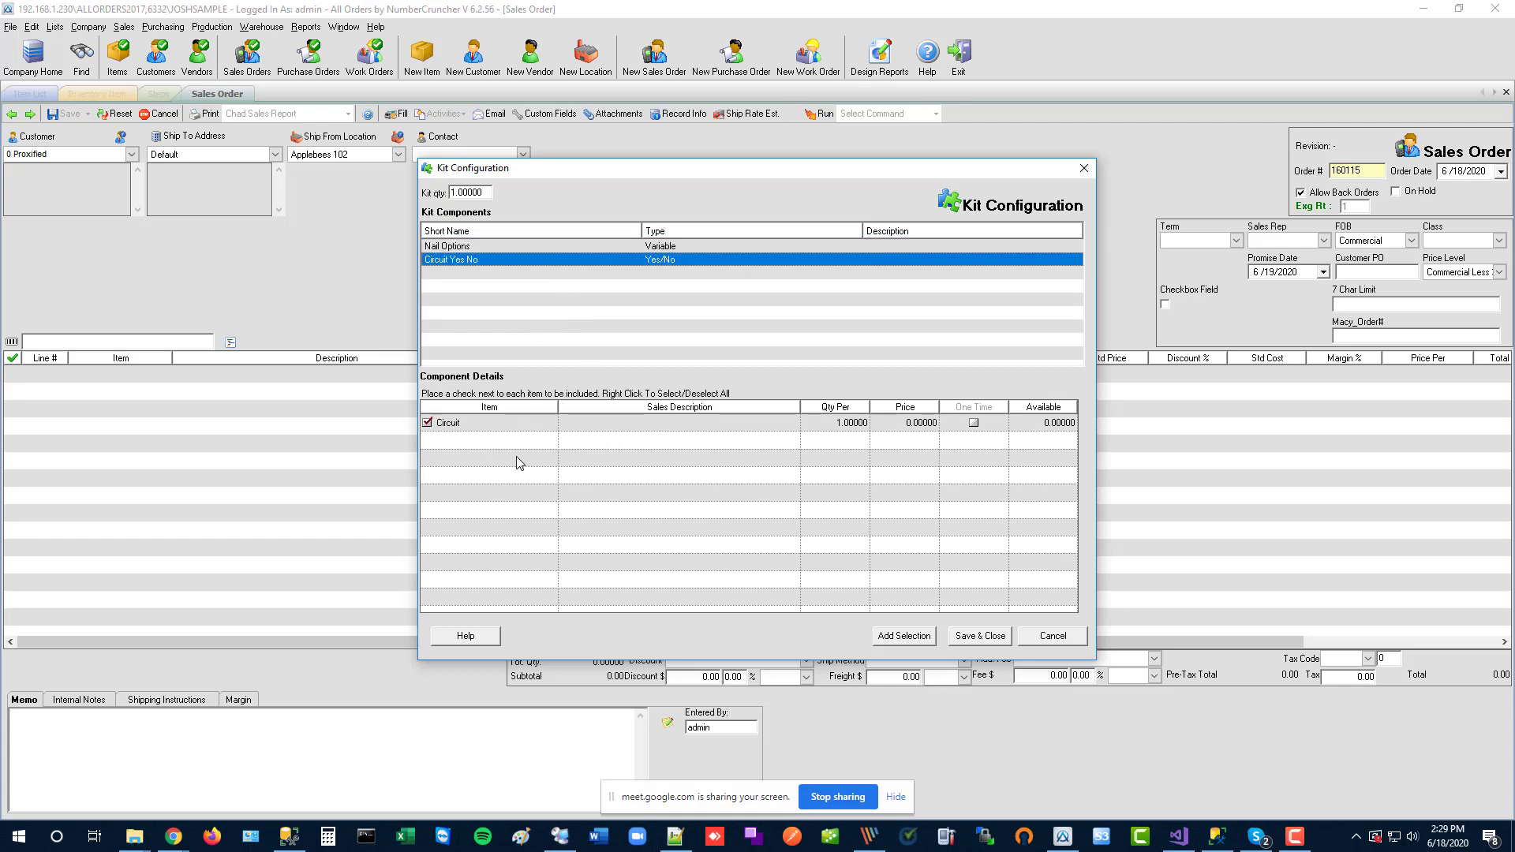
left_click(427, 423)
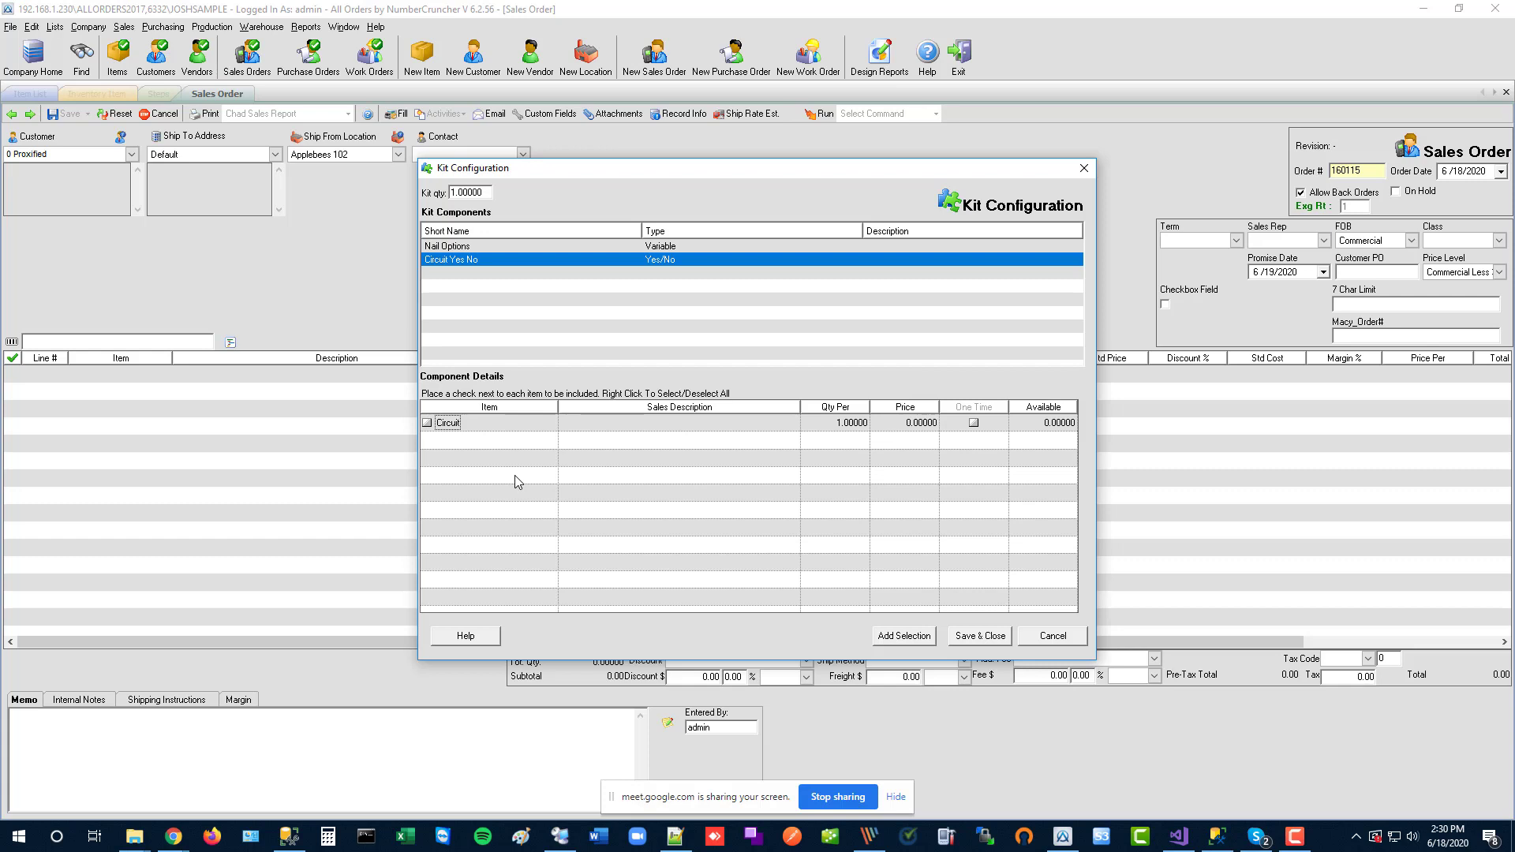
left_click(970, 637)
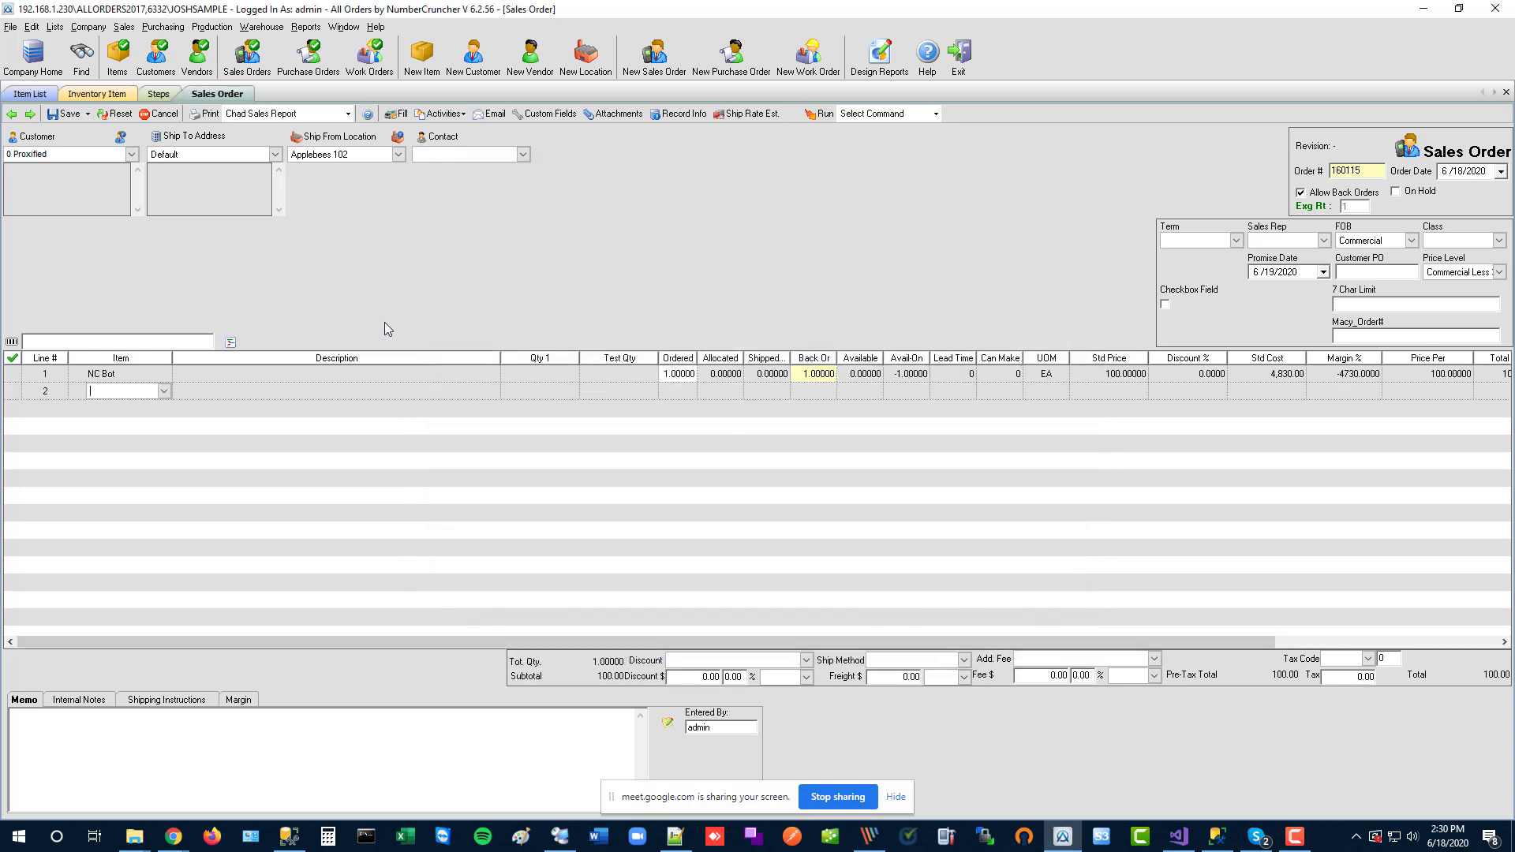
Step: Return to the NC Bot item and examine the options for importing items from Excel
left_click(112, 93)
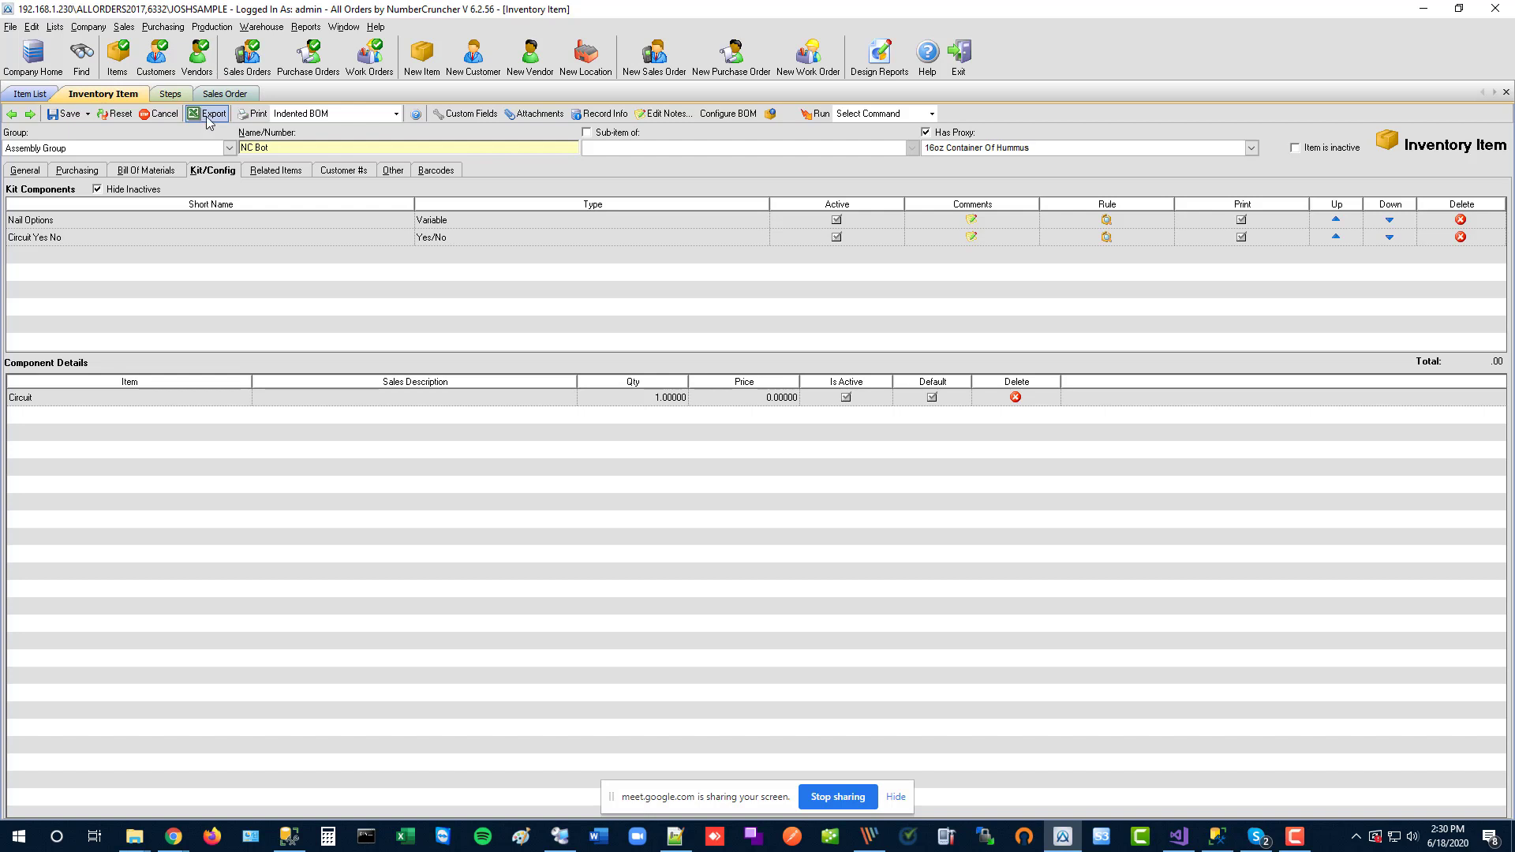
left_click(10, 26)
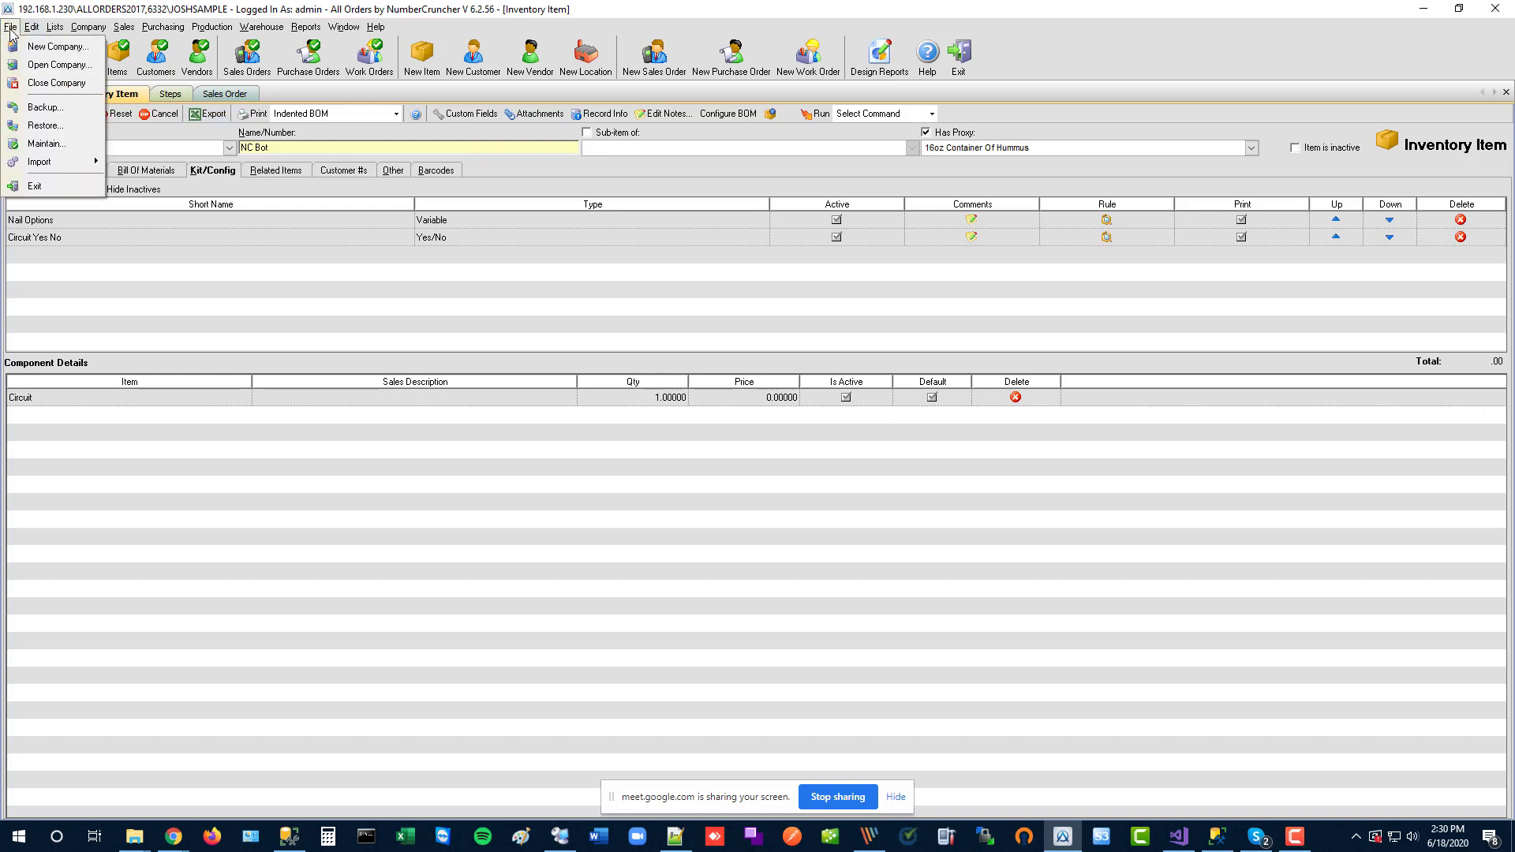
mouse_move(59, 162)
mouse_move(142, 162)
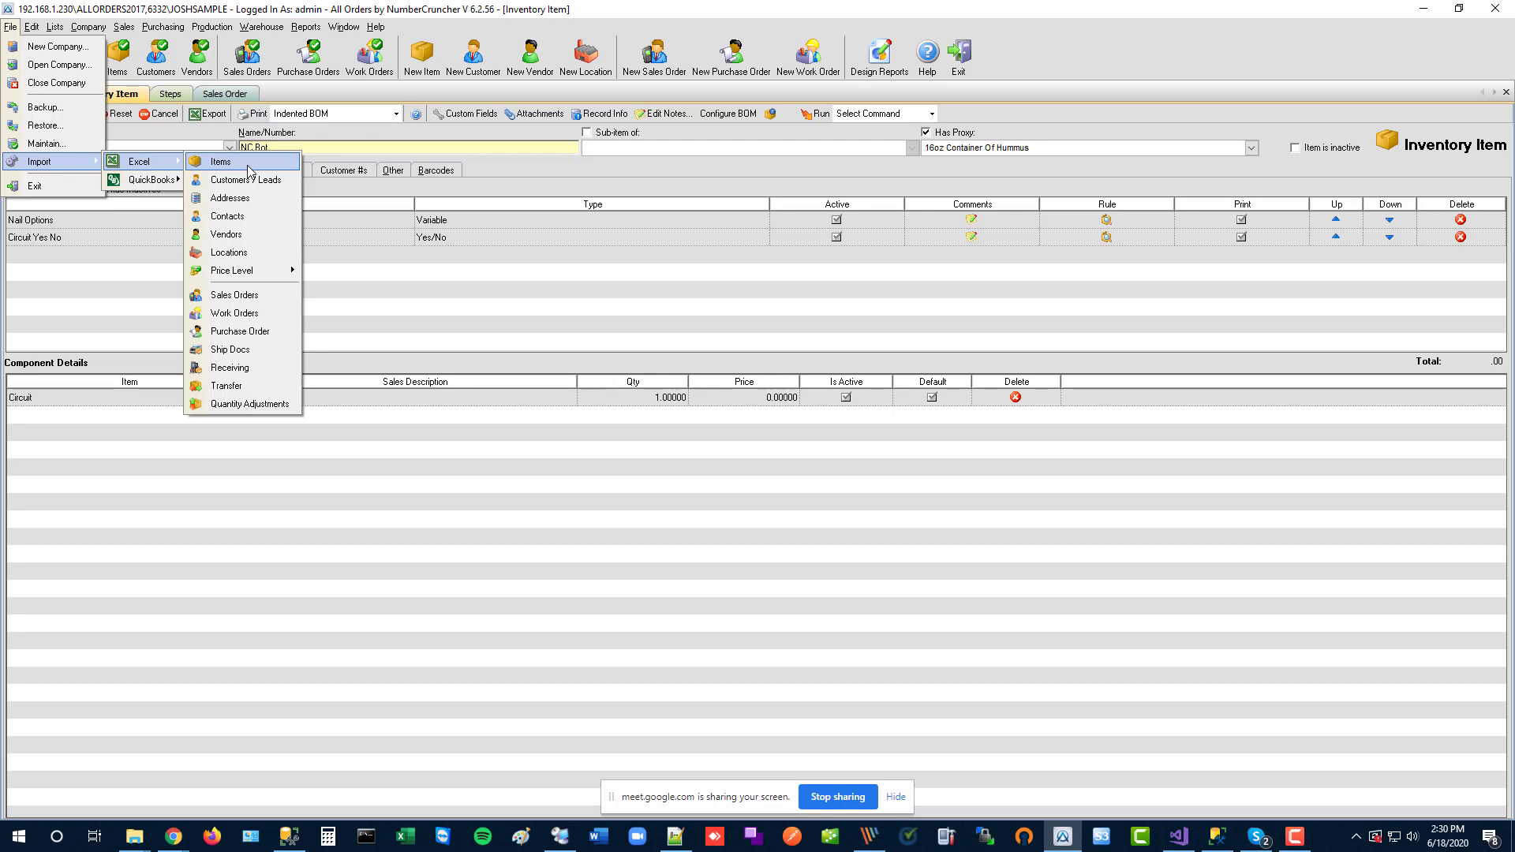
left_click(211, 129)
Step: Mark NC Assembly, NC Bot and New Assembly Item in the item list and export them to ItemInventory.xls on the Desktop
left_click(30, 94)
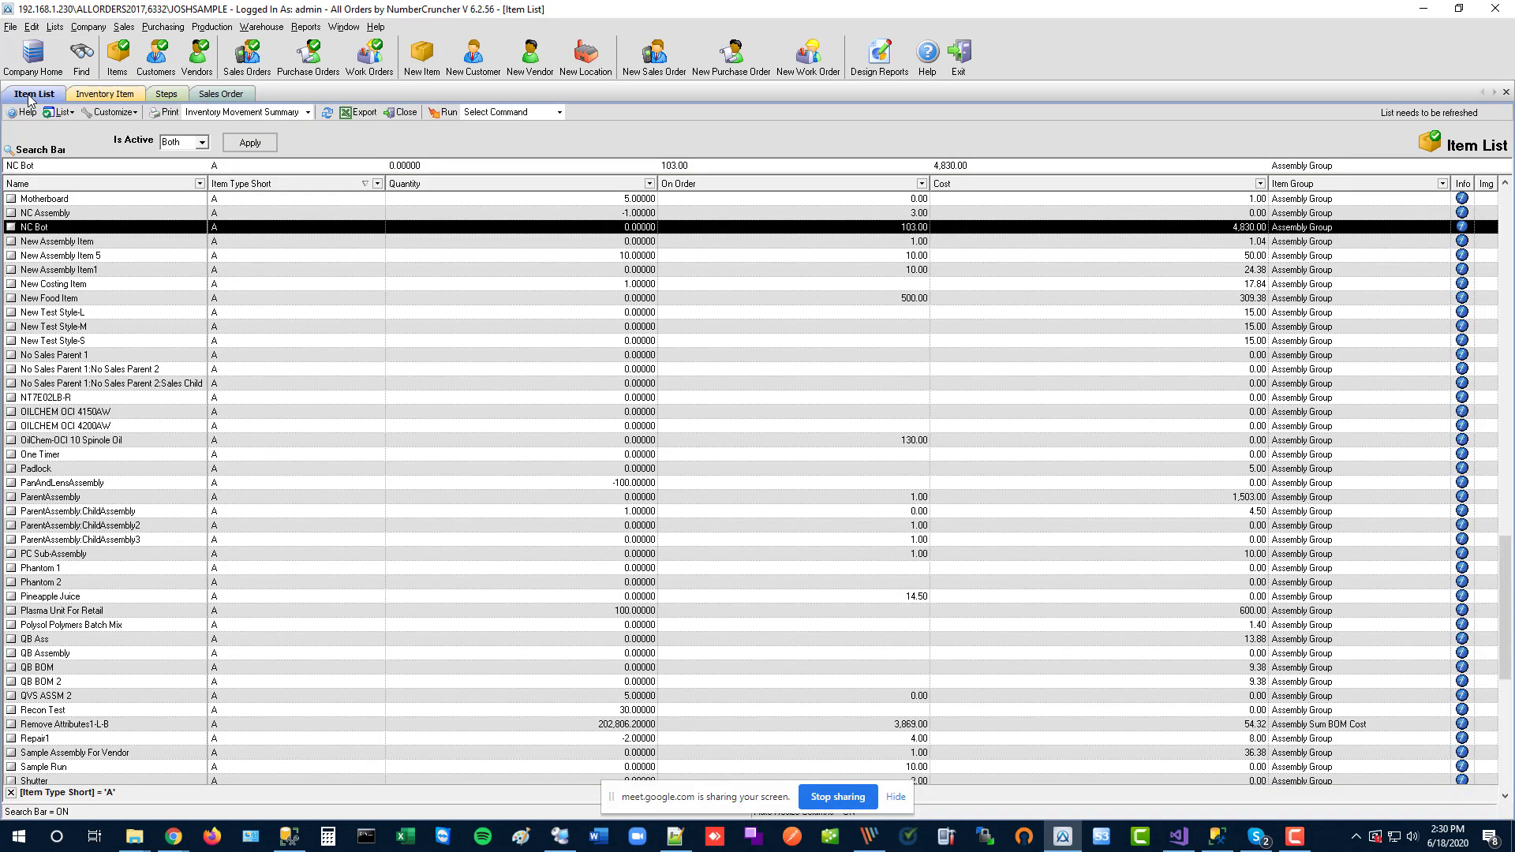
left_click(12, 225)
left_click(11, 241)
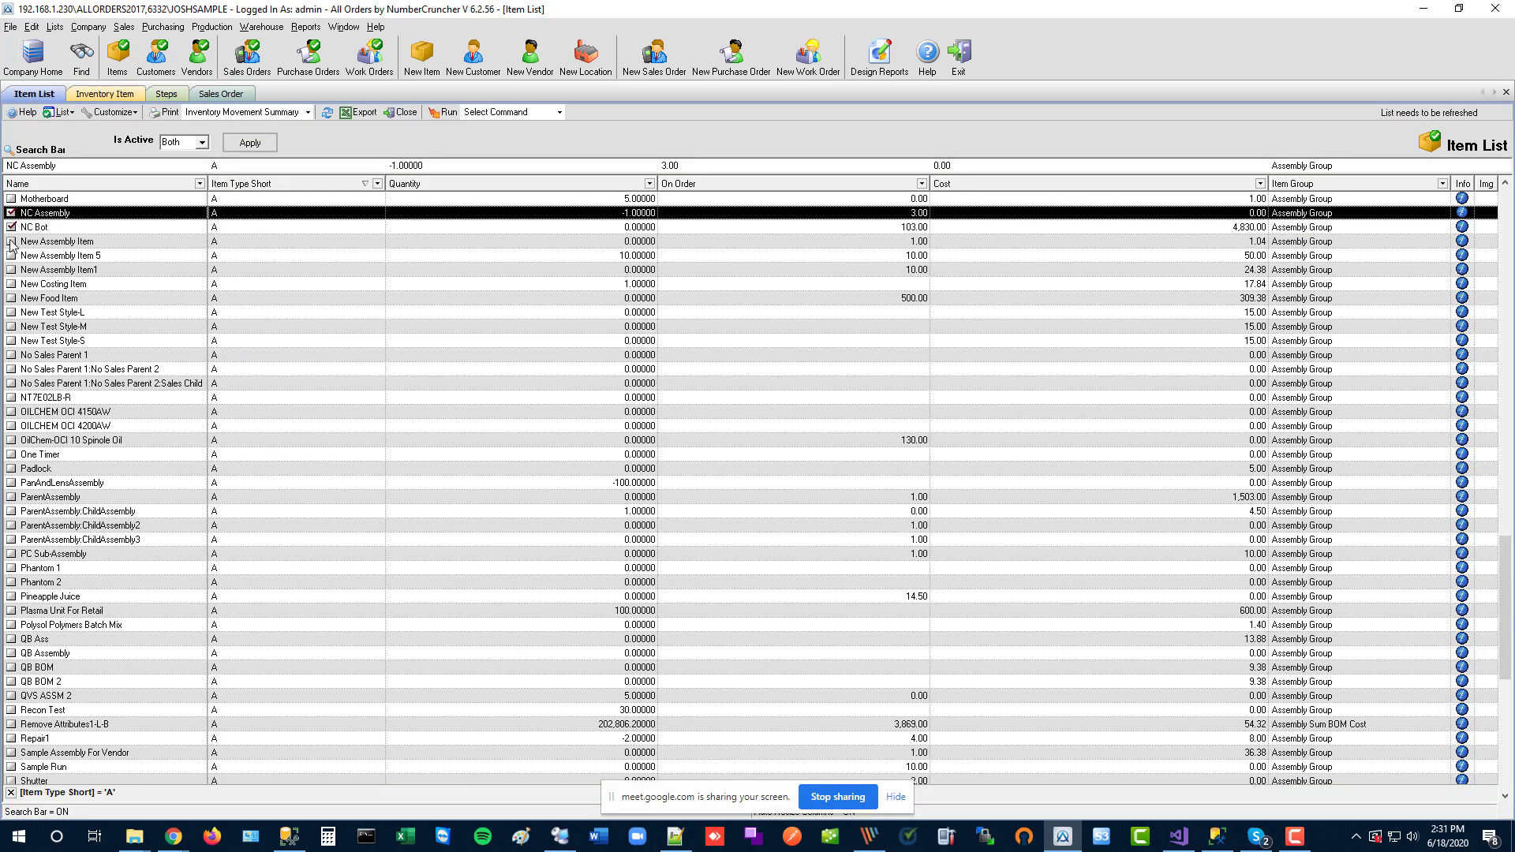
left_click(357, 113)
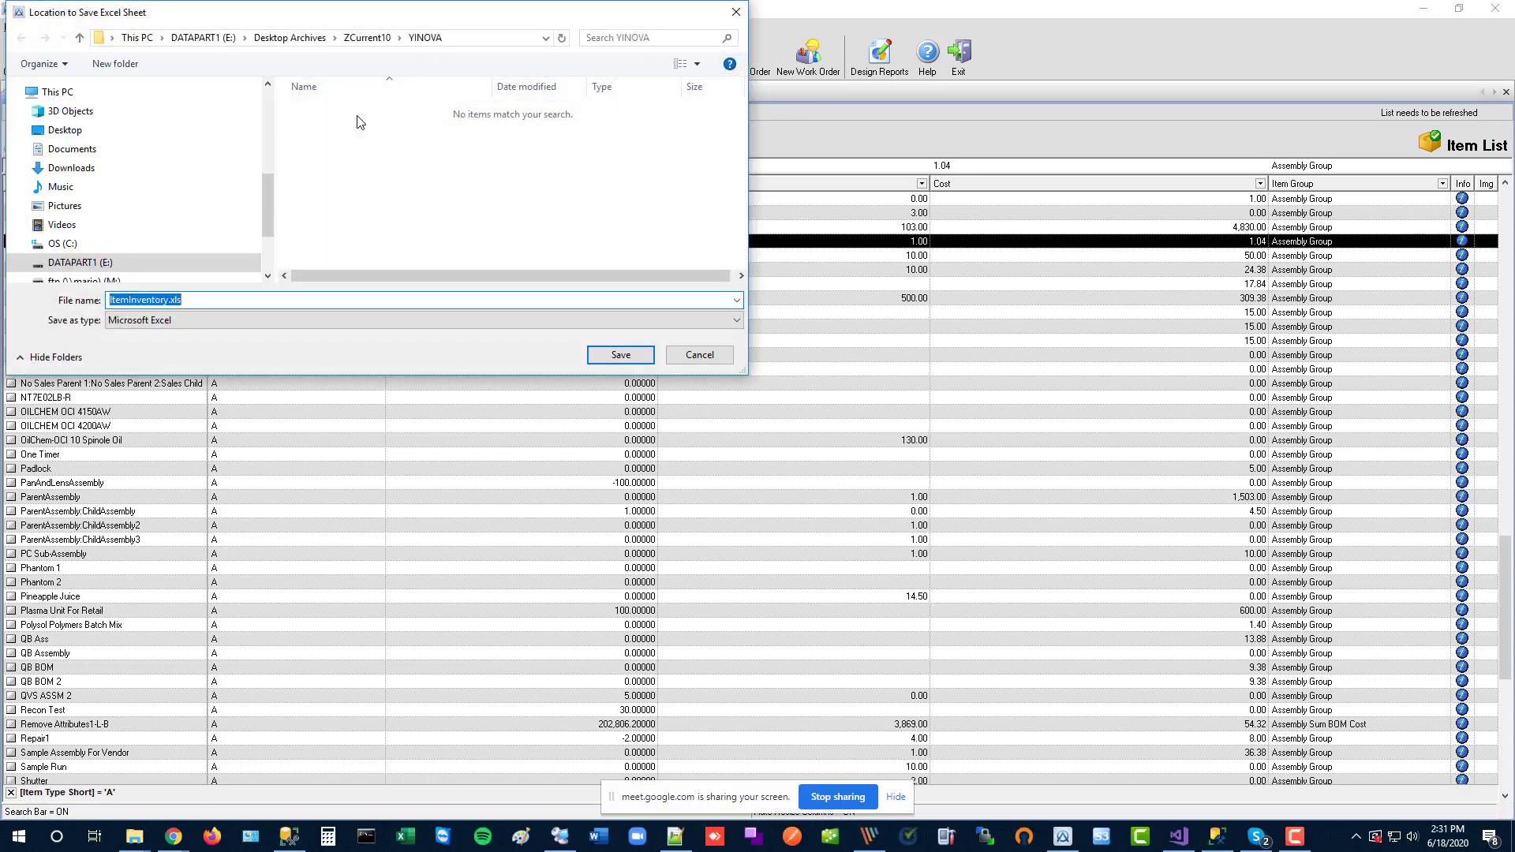
left_click(114, 128)
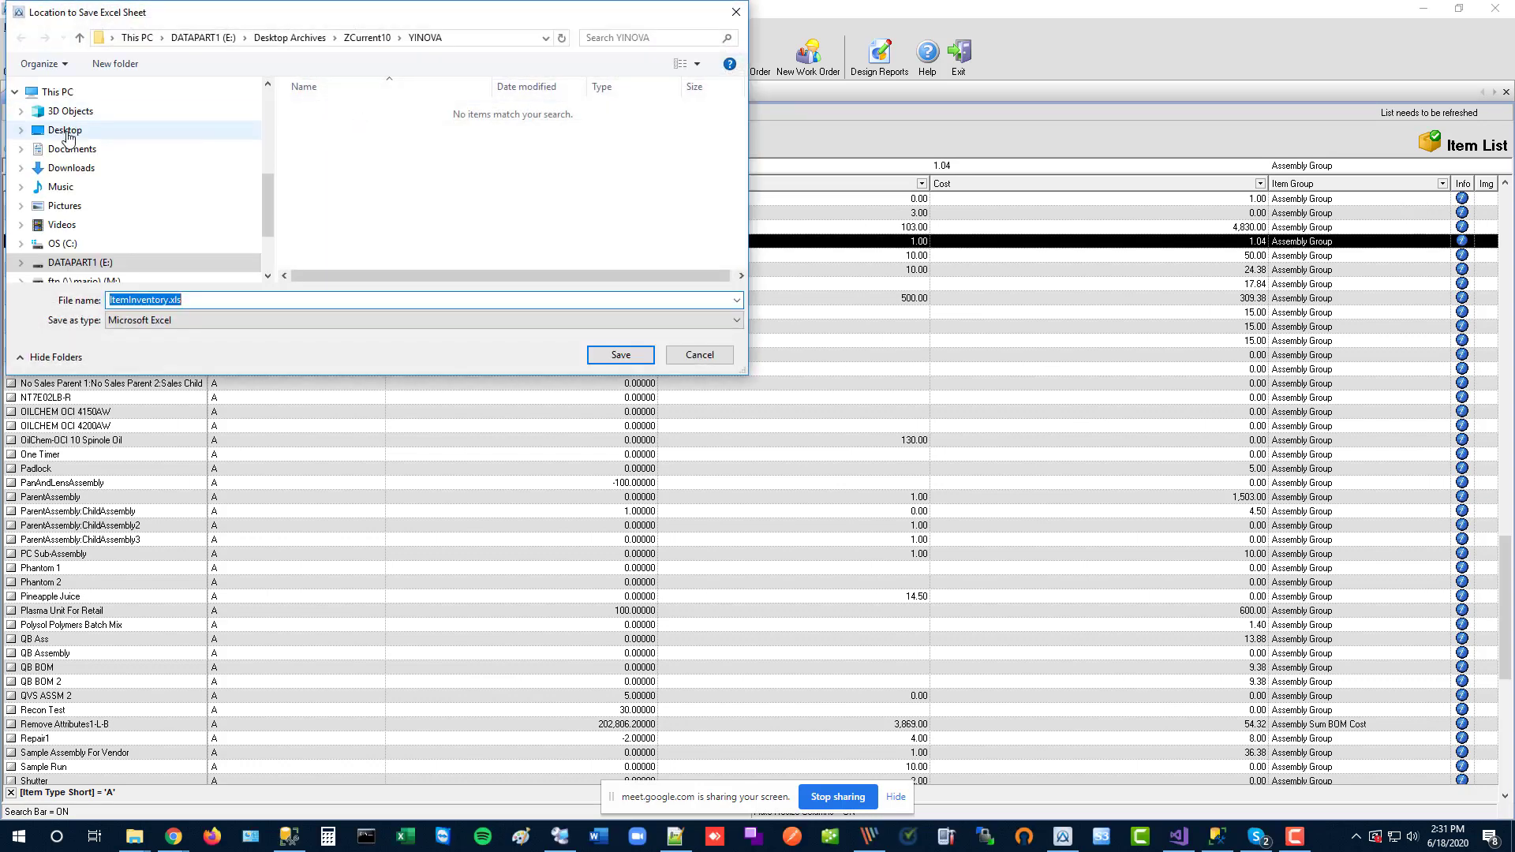
left_click(620, 355)
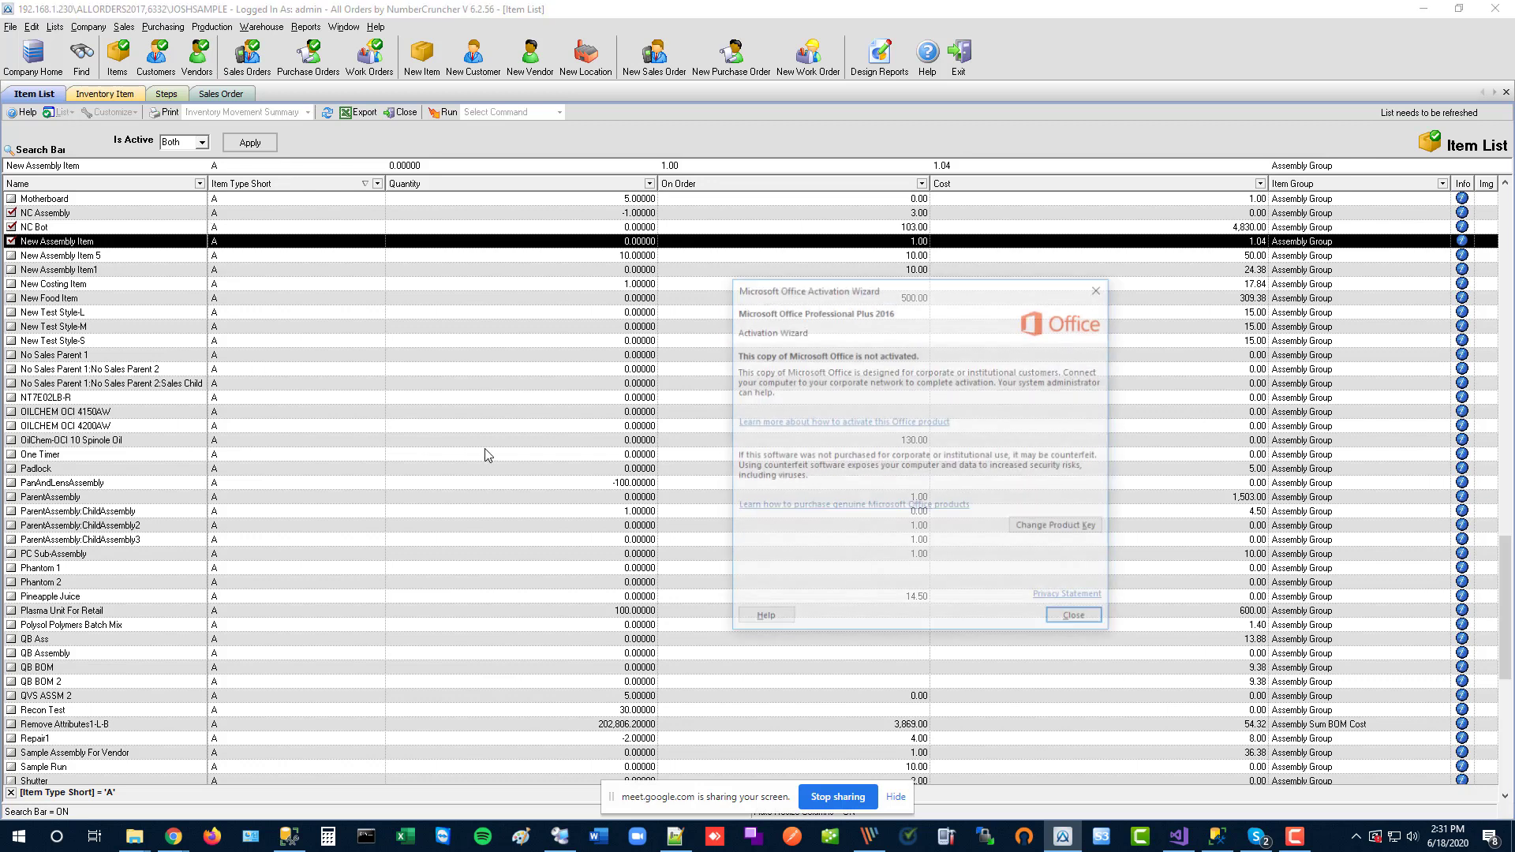
left_click(1078, 619)
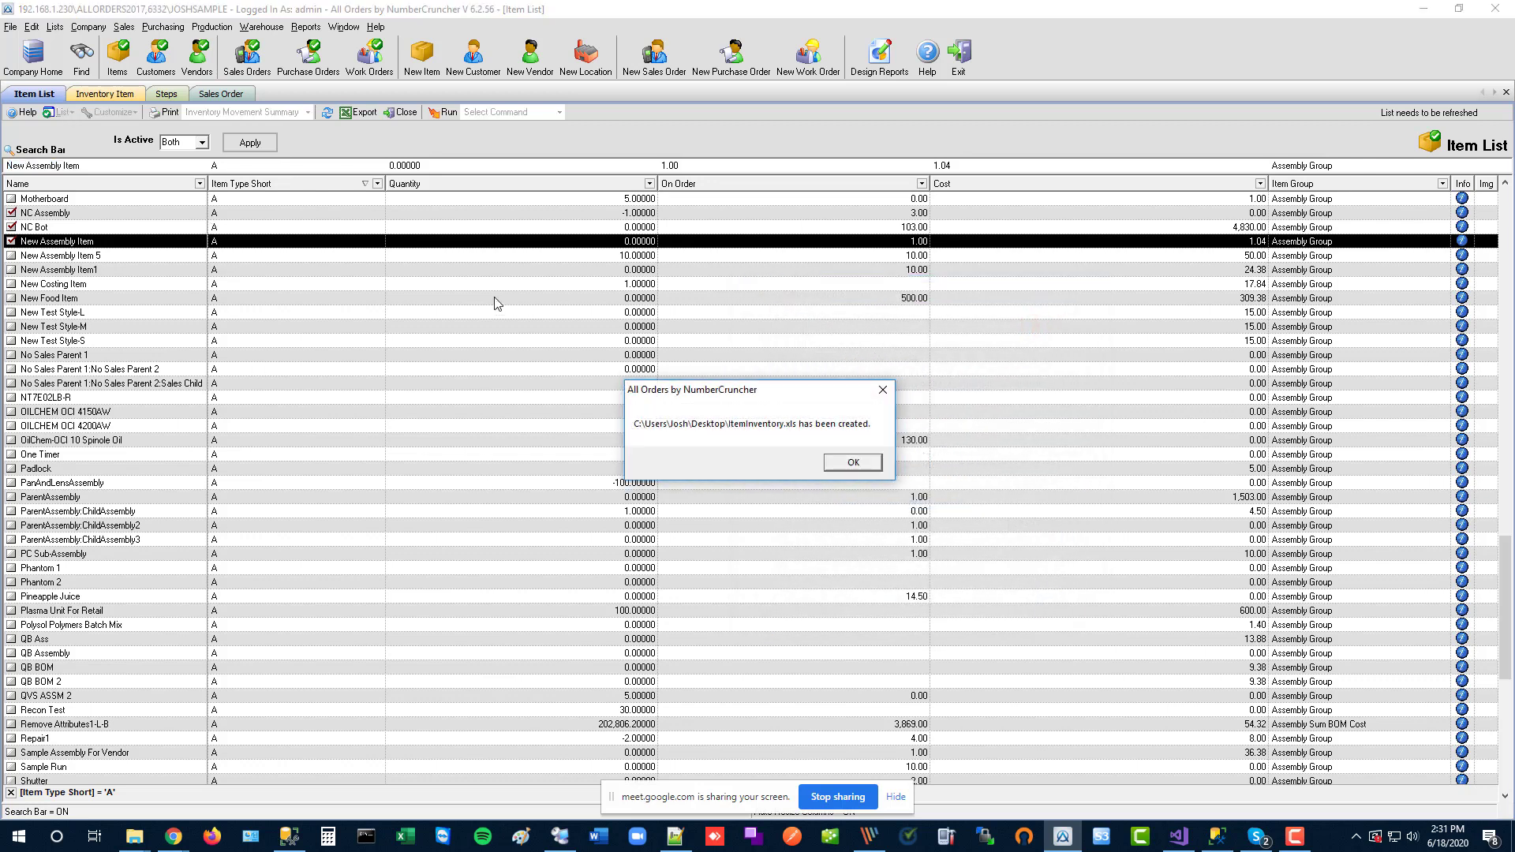
left_click(879, 475)
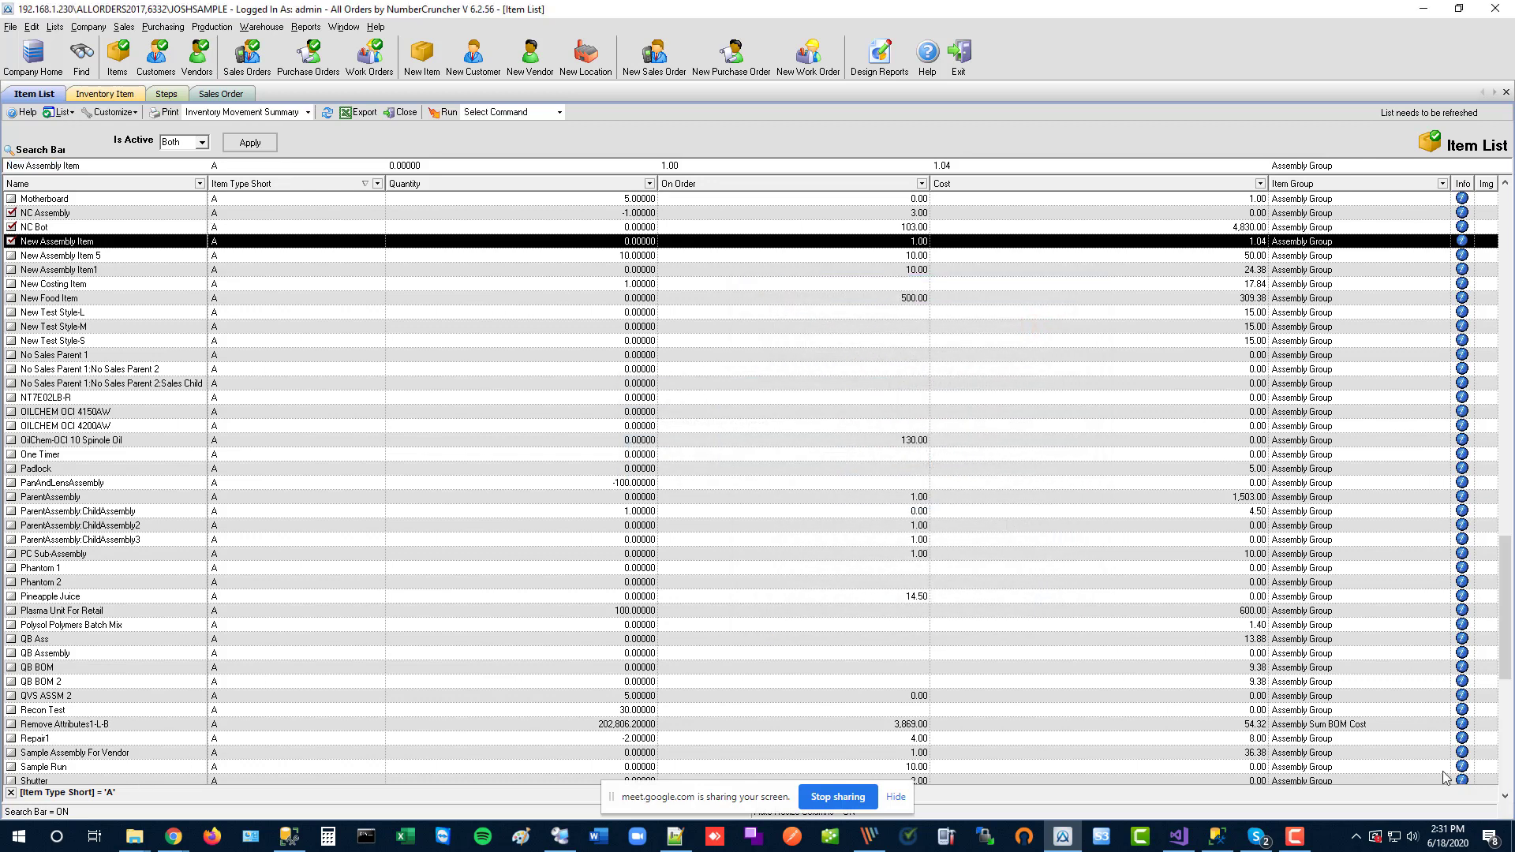
Step: Open the exported ItemInventory.xls from the desktop in Excel, accepting the file format mismatch
left_click(1511, 834)
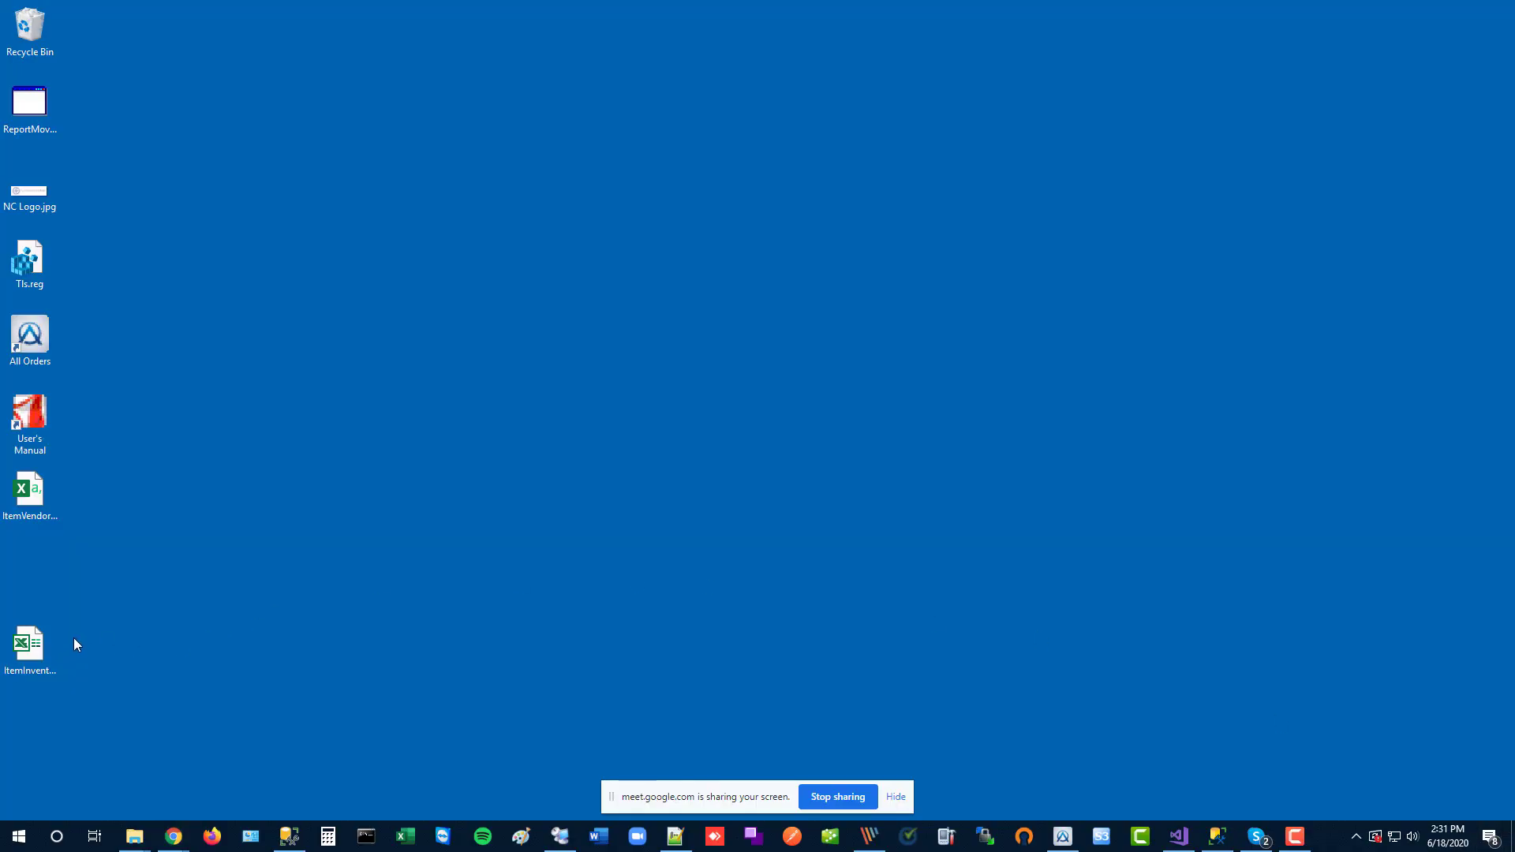
double_click(41, 644)
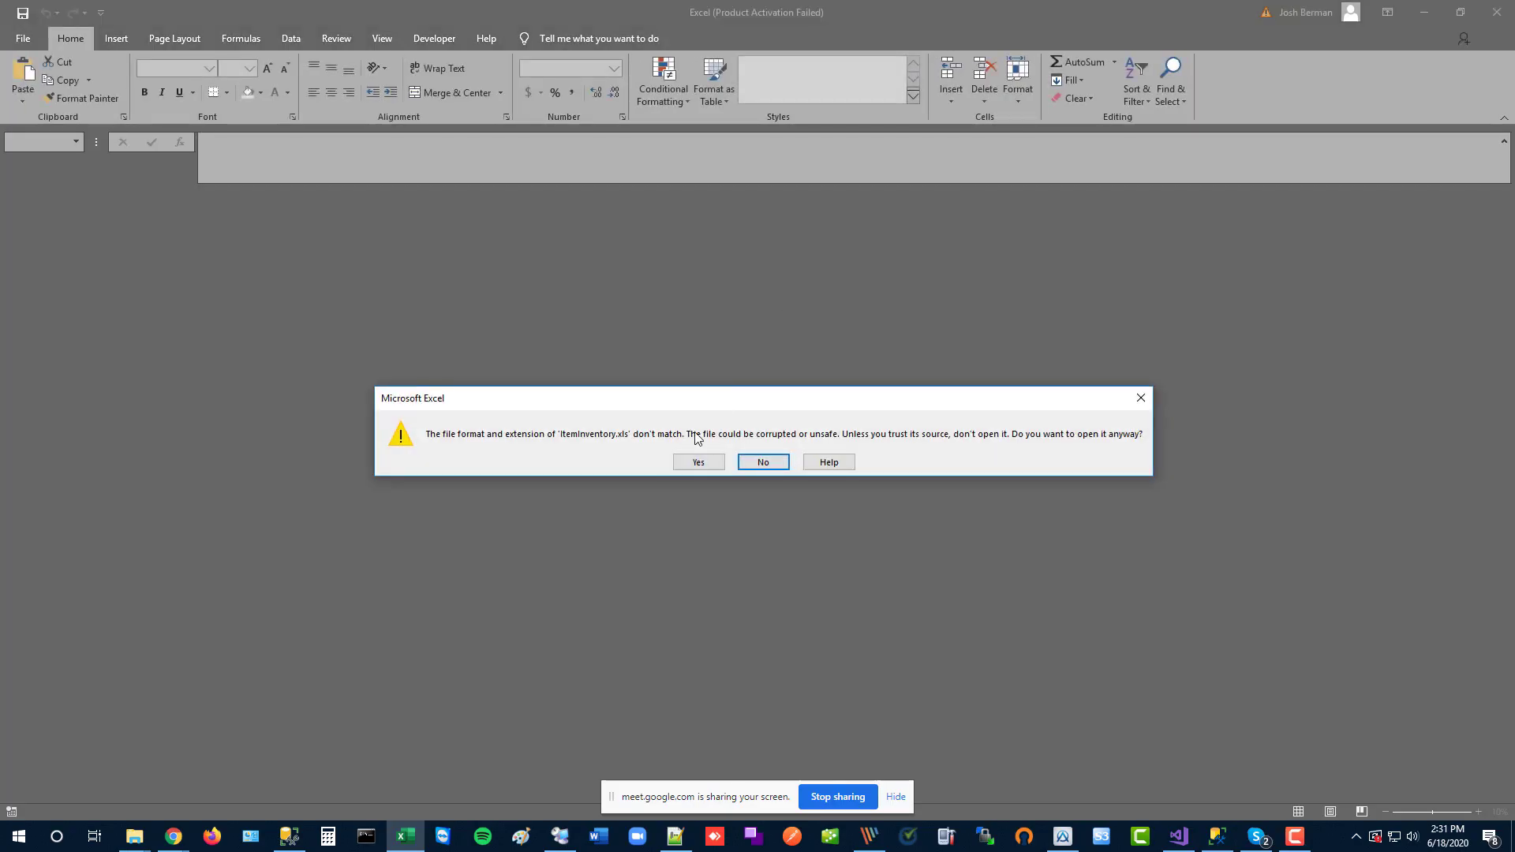
left_click(698, 461)
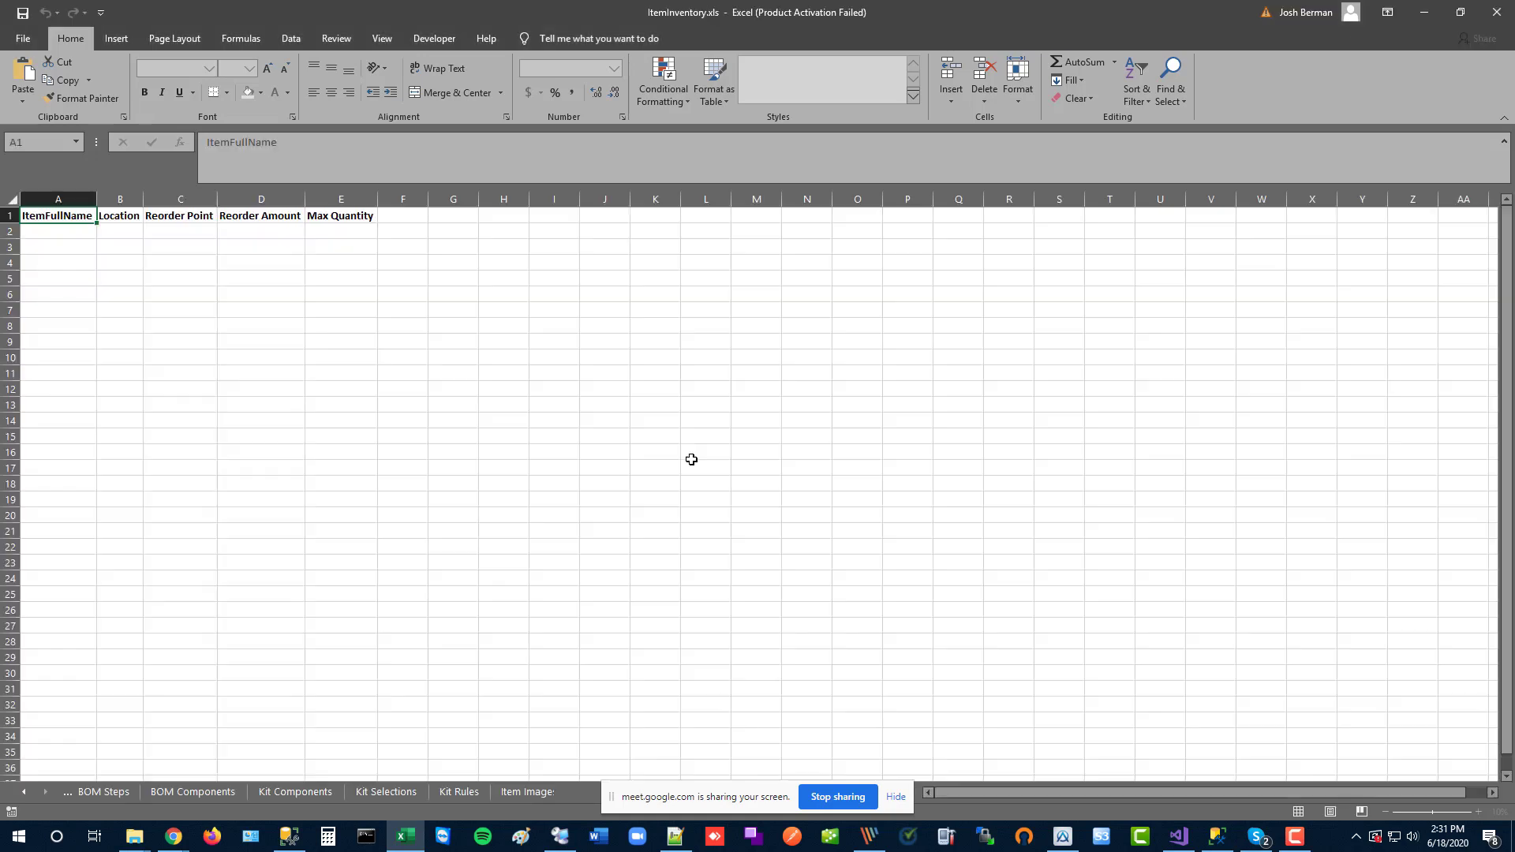
Step: Dismiss the Office activation wizard and look through the workbook's BOM Steps, BOM Components and Vendors sheets
left_click(927, 573)
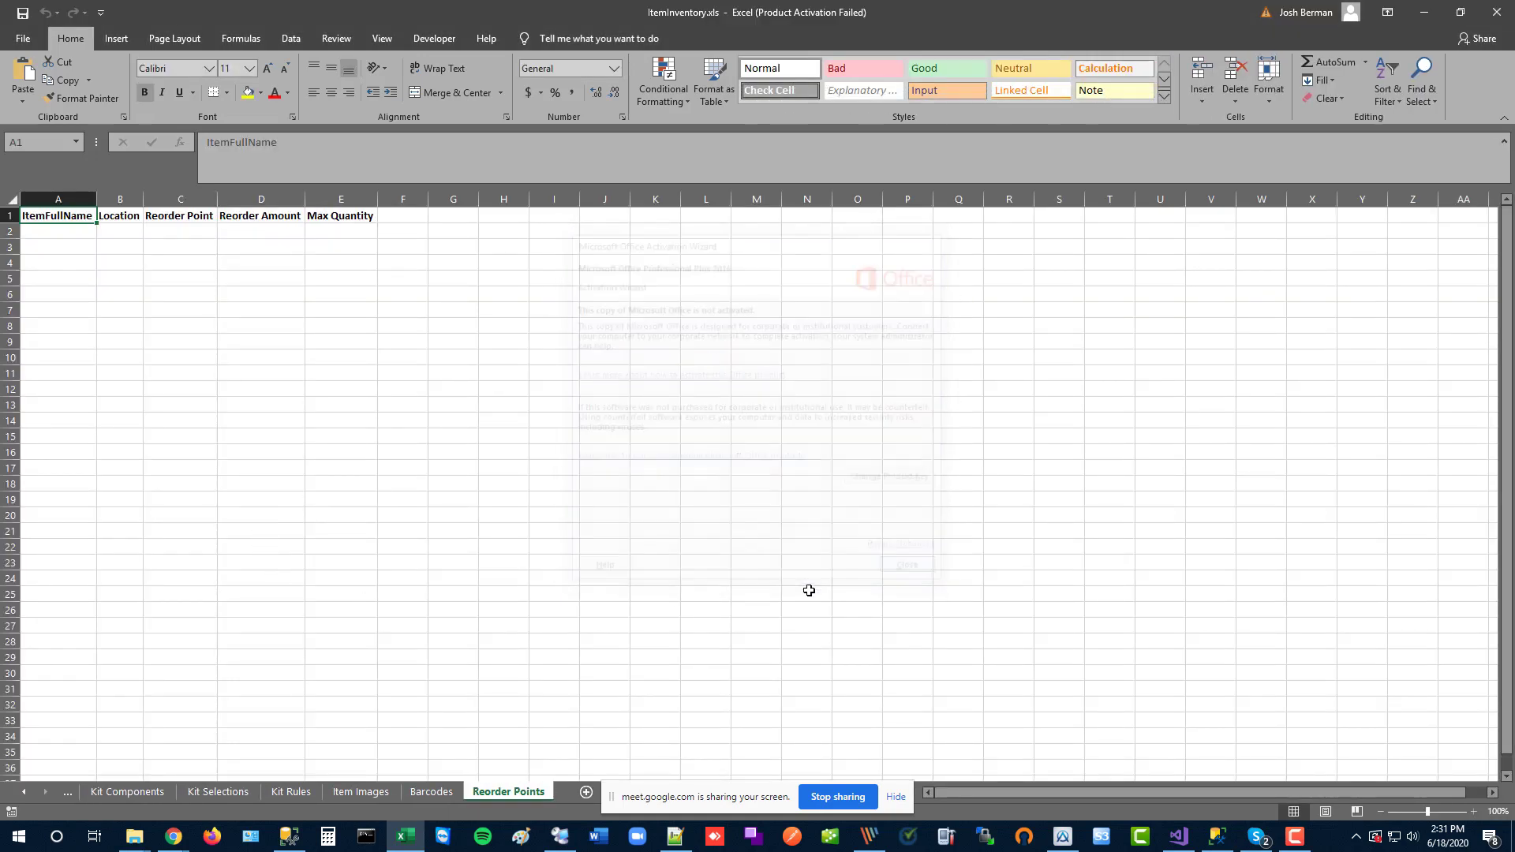
left_click(24, 791)
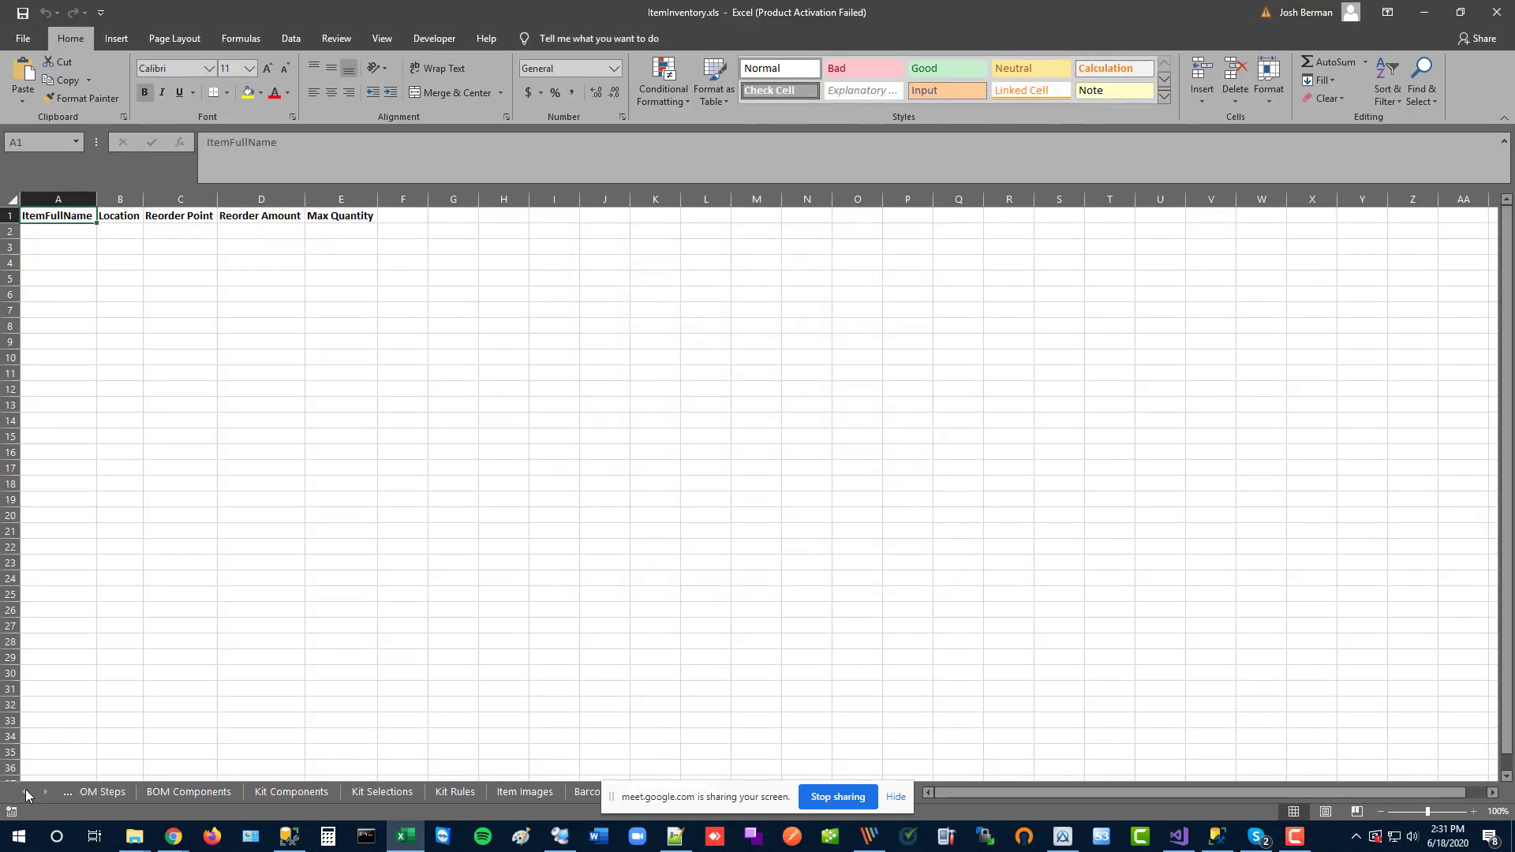
left_click(23, 792)
left_click(24, 791)
left_click(333, 792)
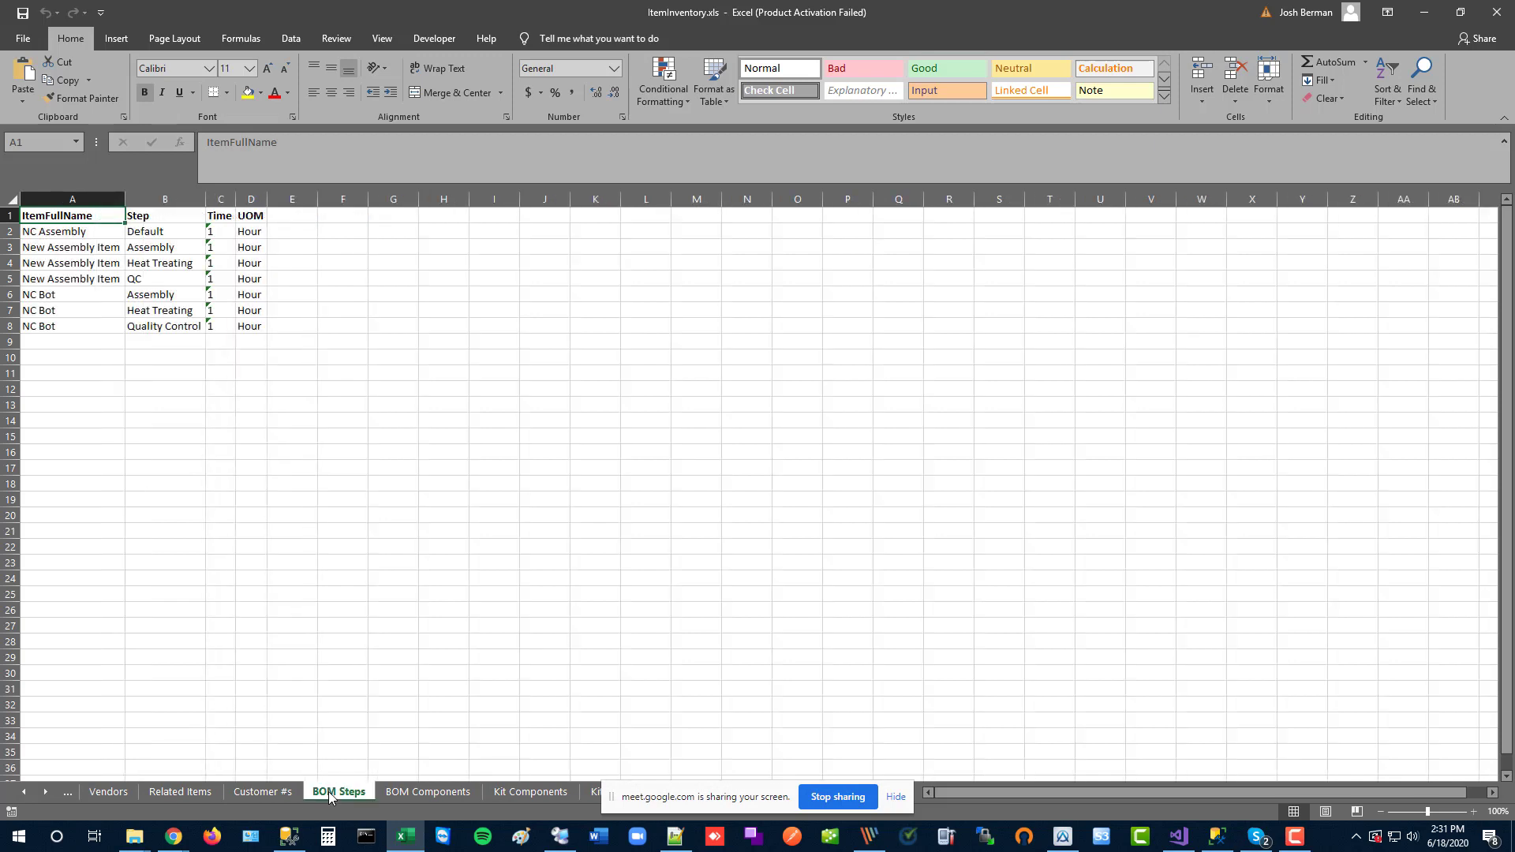
left_click(418, 792)
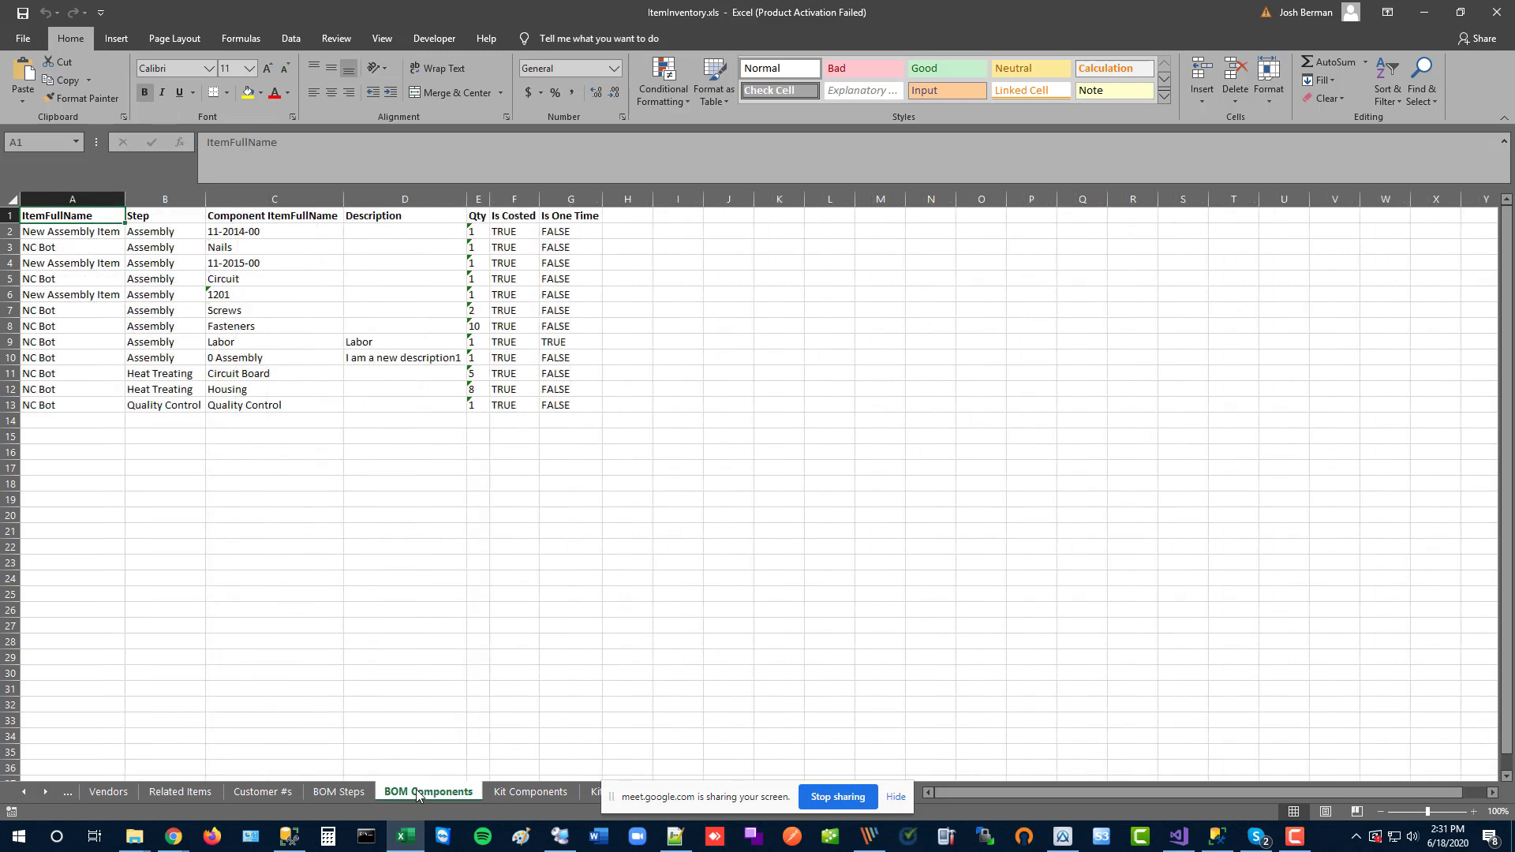
left_click(24, 792)
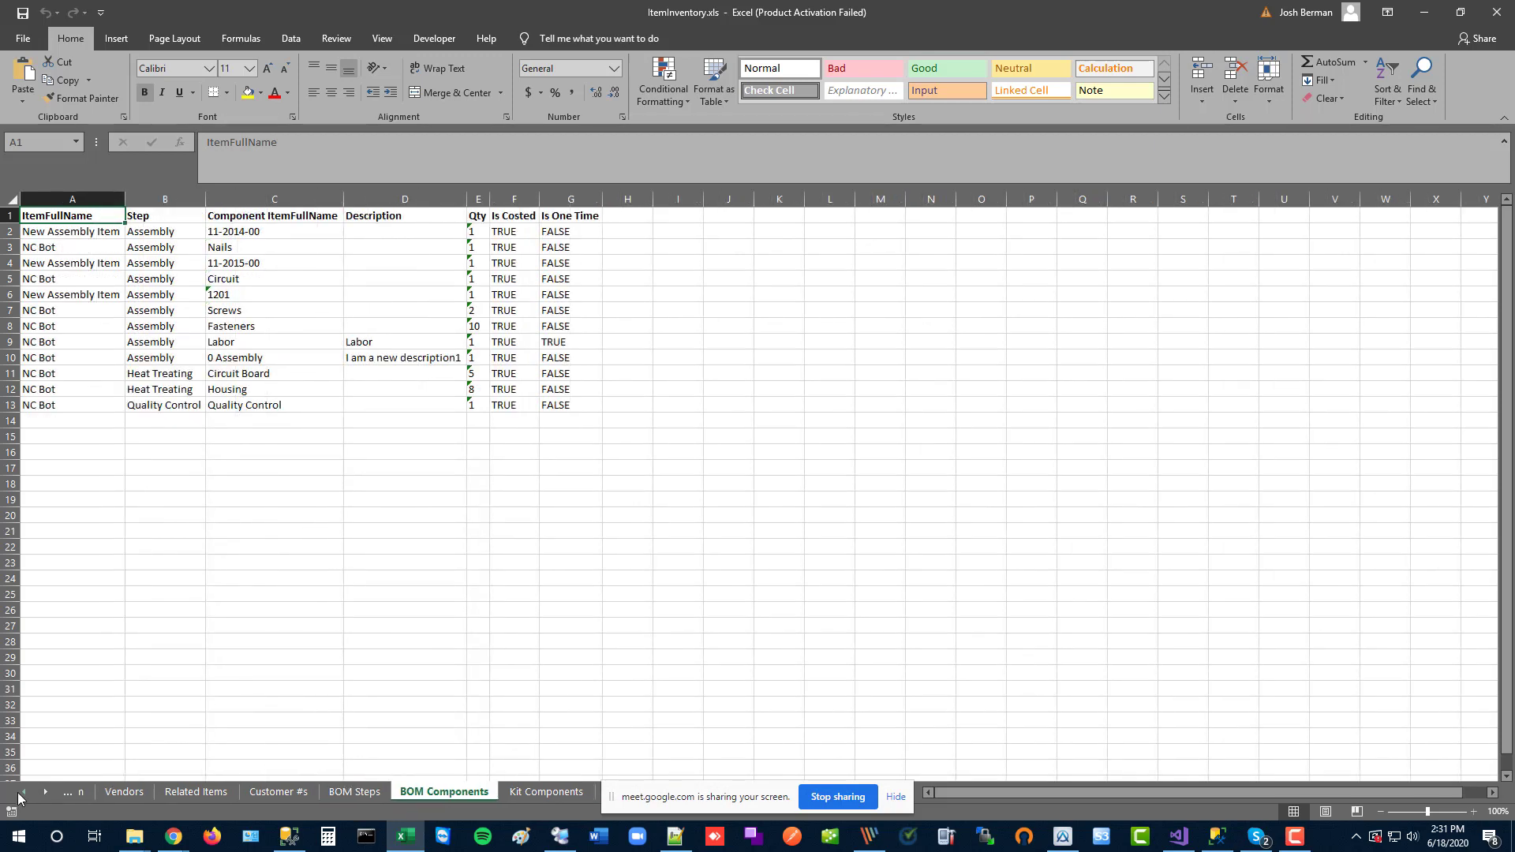
left_click(144, 792)
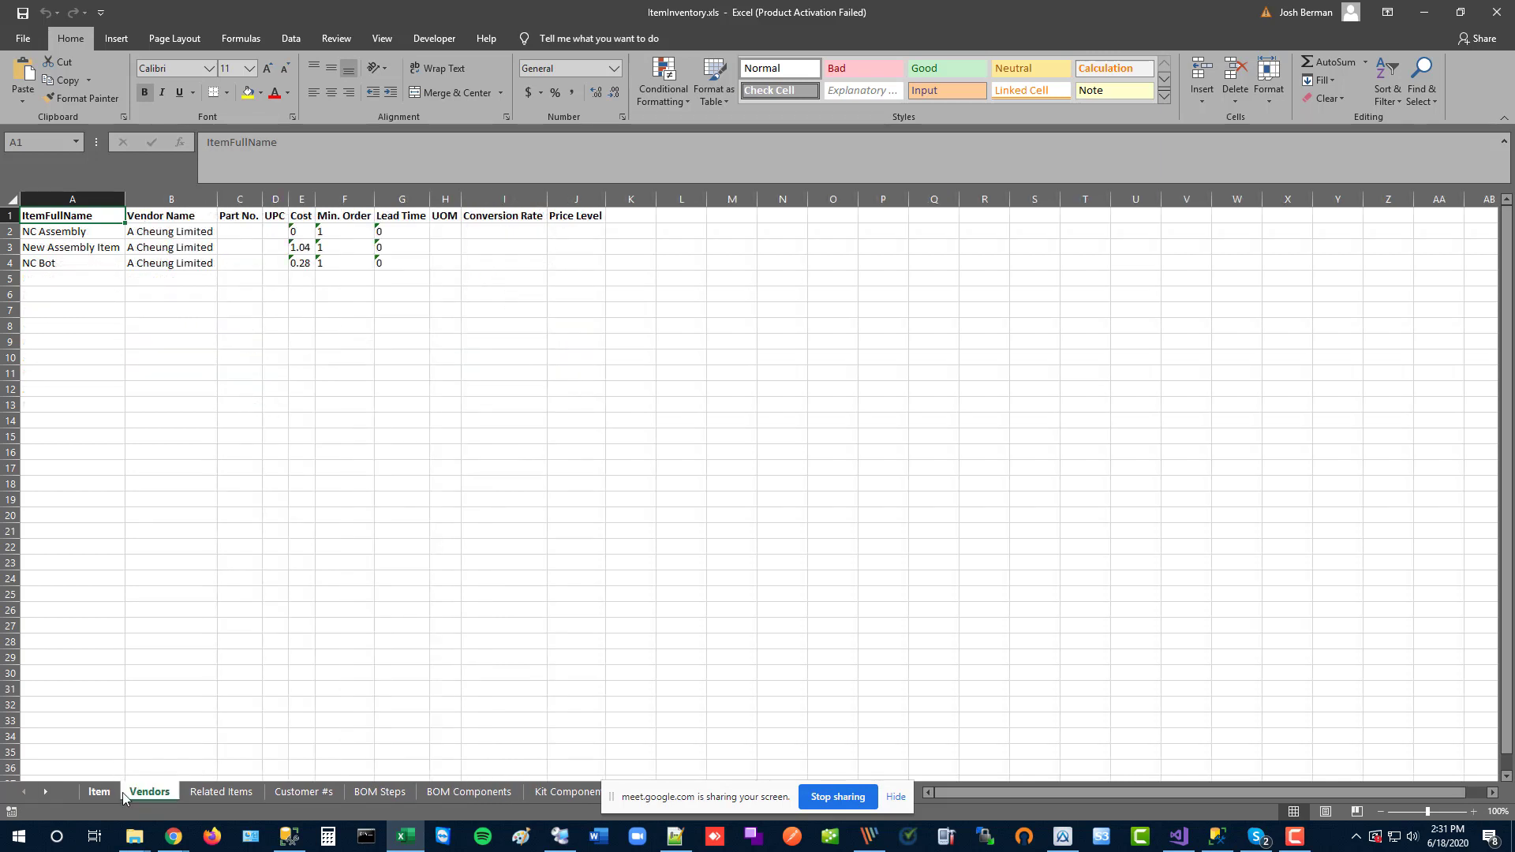
Step: Review the item names and their assembly steps on the BOM Steps sheet
left_click(371, 796)
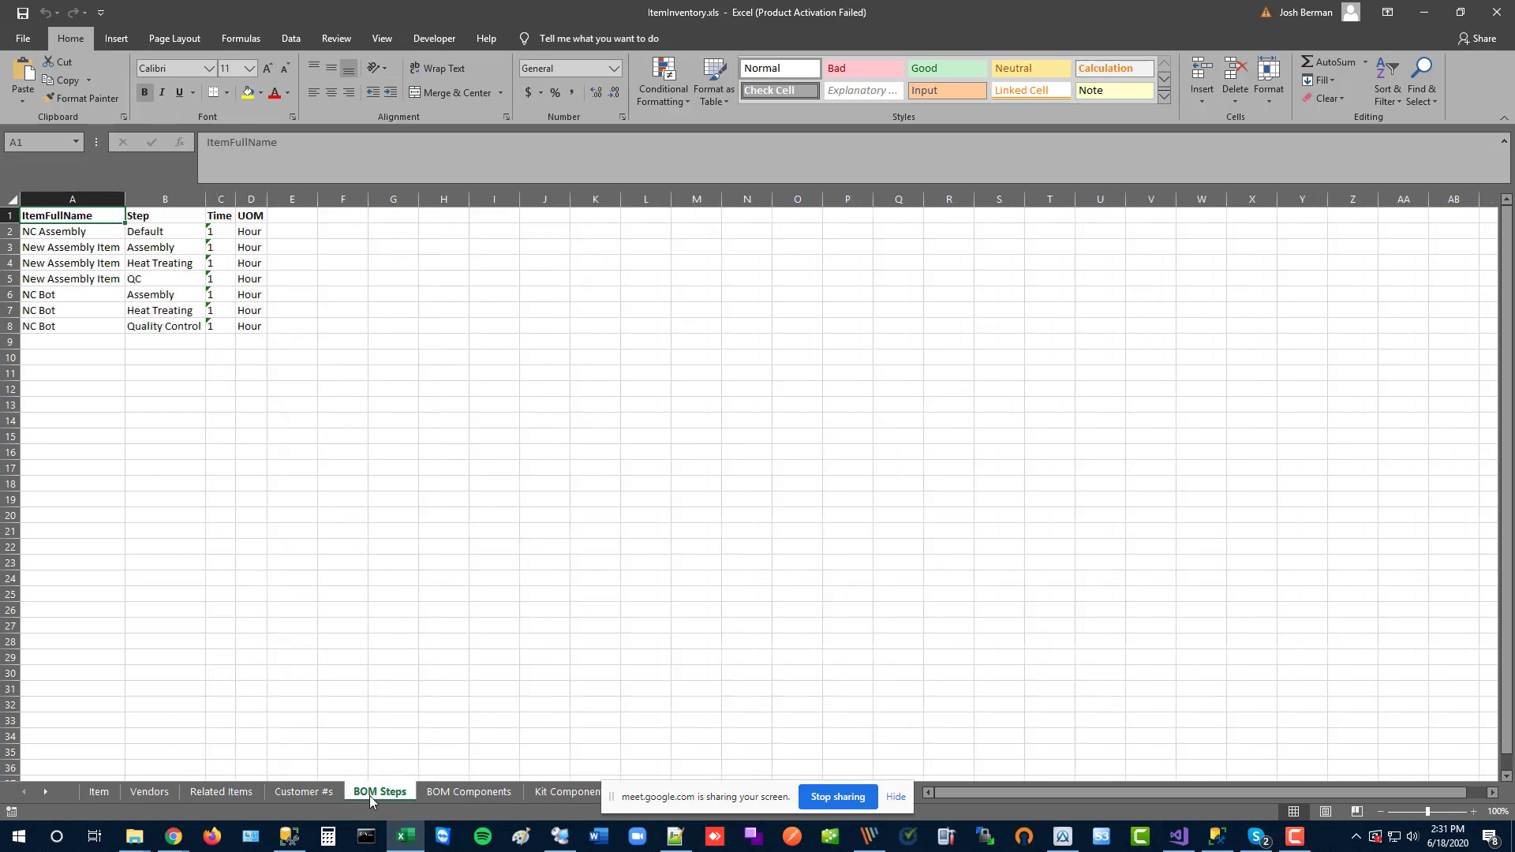
left_click(93, 232)
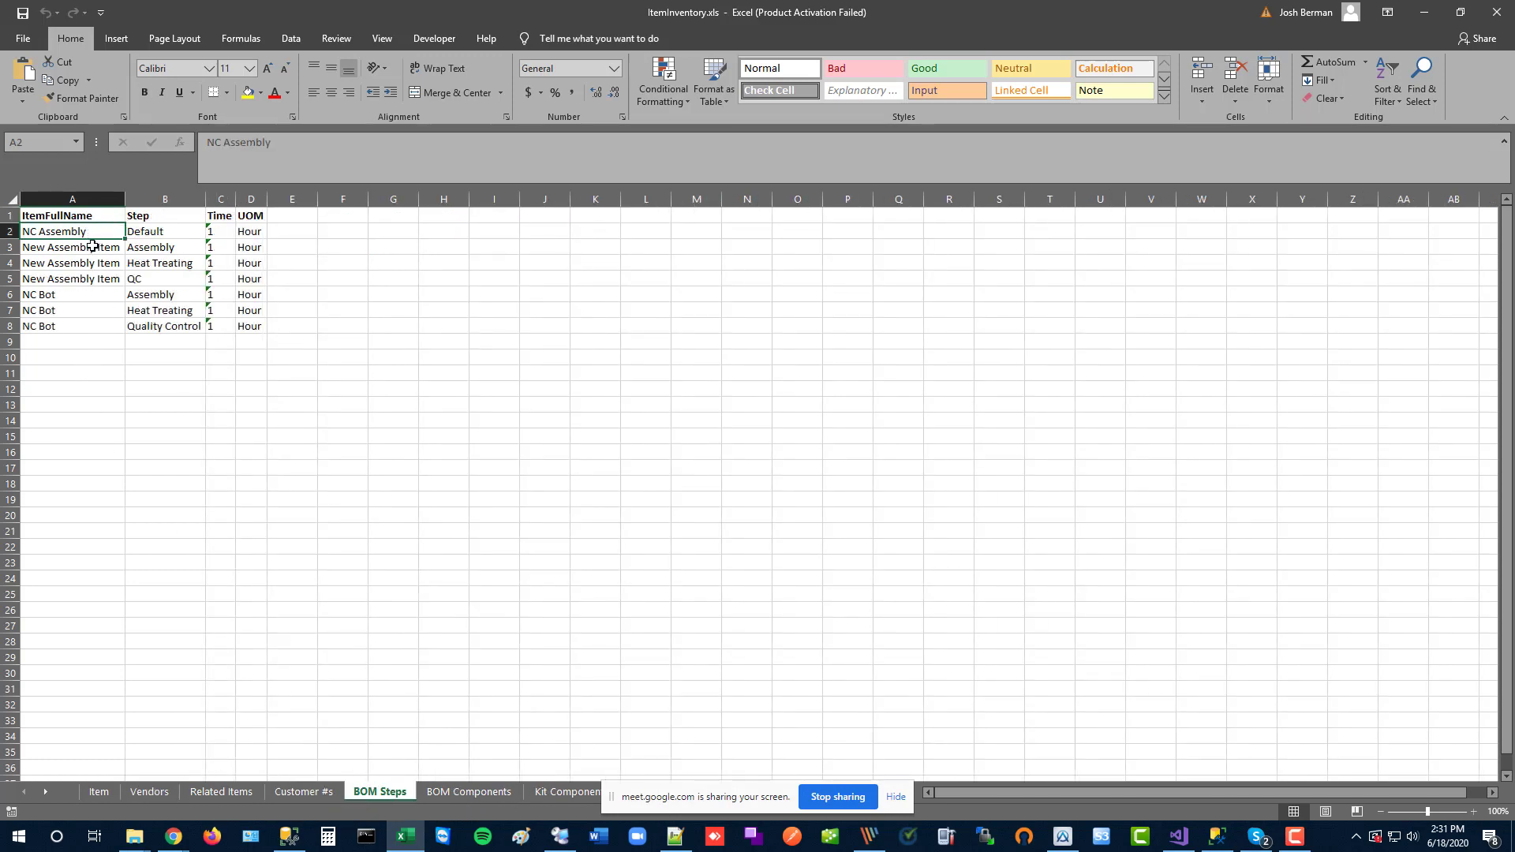
left_click(93, 247)
left_click(88, 263)
left_click(85, 280)
left_click(72, 296)
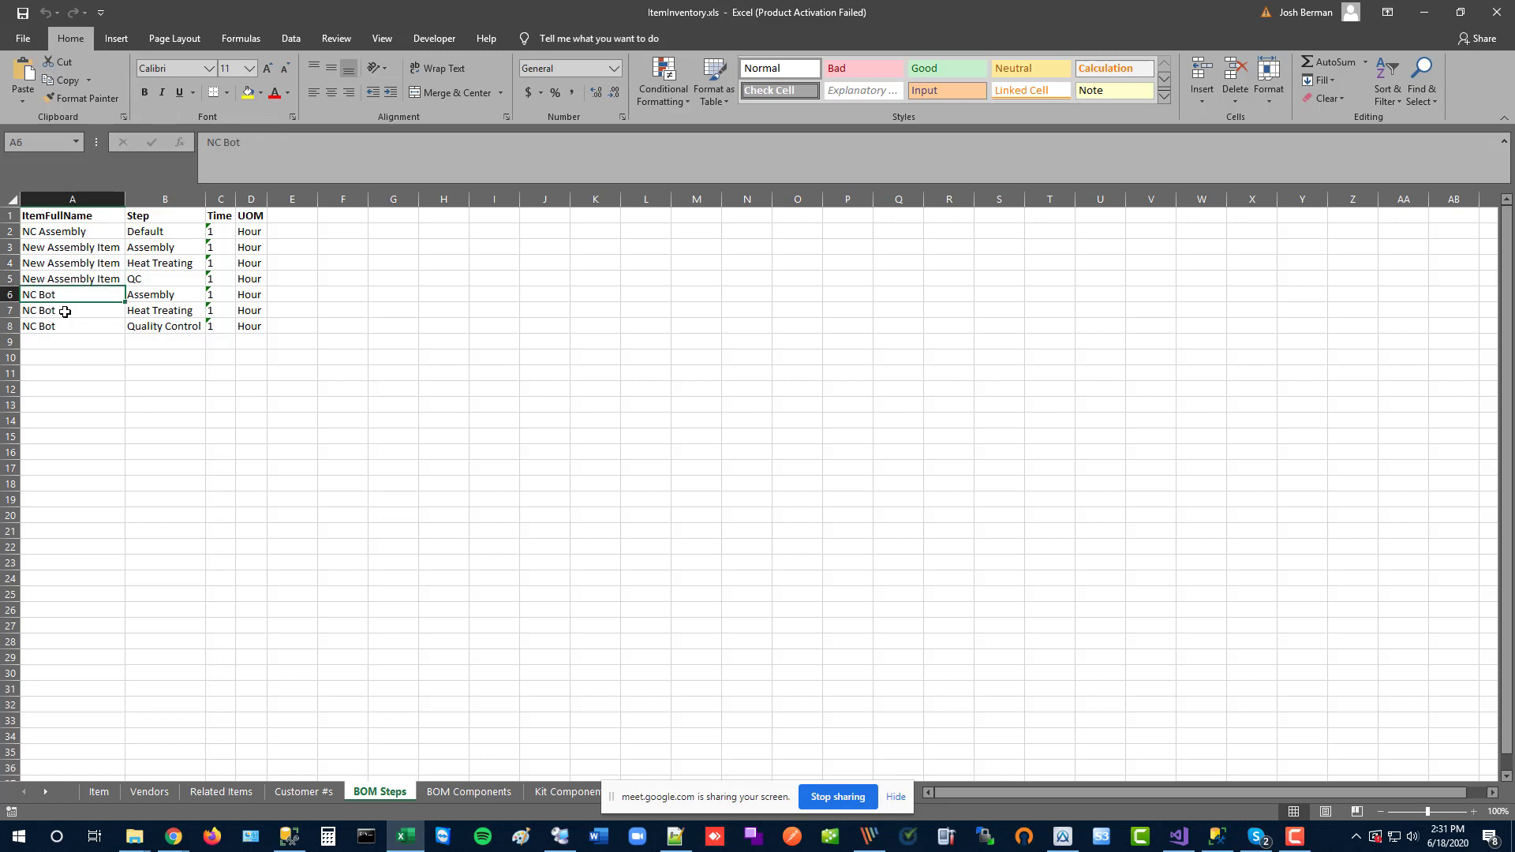
left_click_drag(160, 230, 158, 326)
Step: Review the quantity, Is Costed and component name columns on the BOM Components sheet
left_click(439, 789)
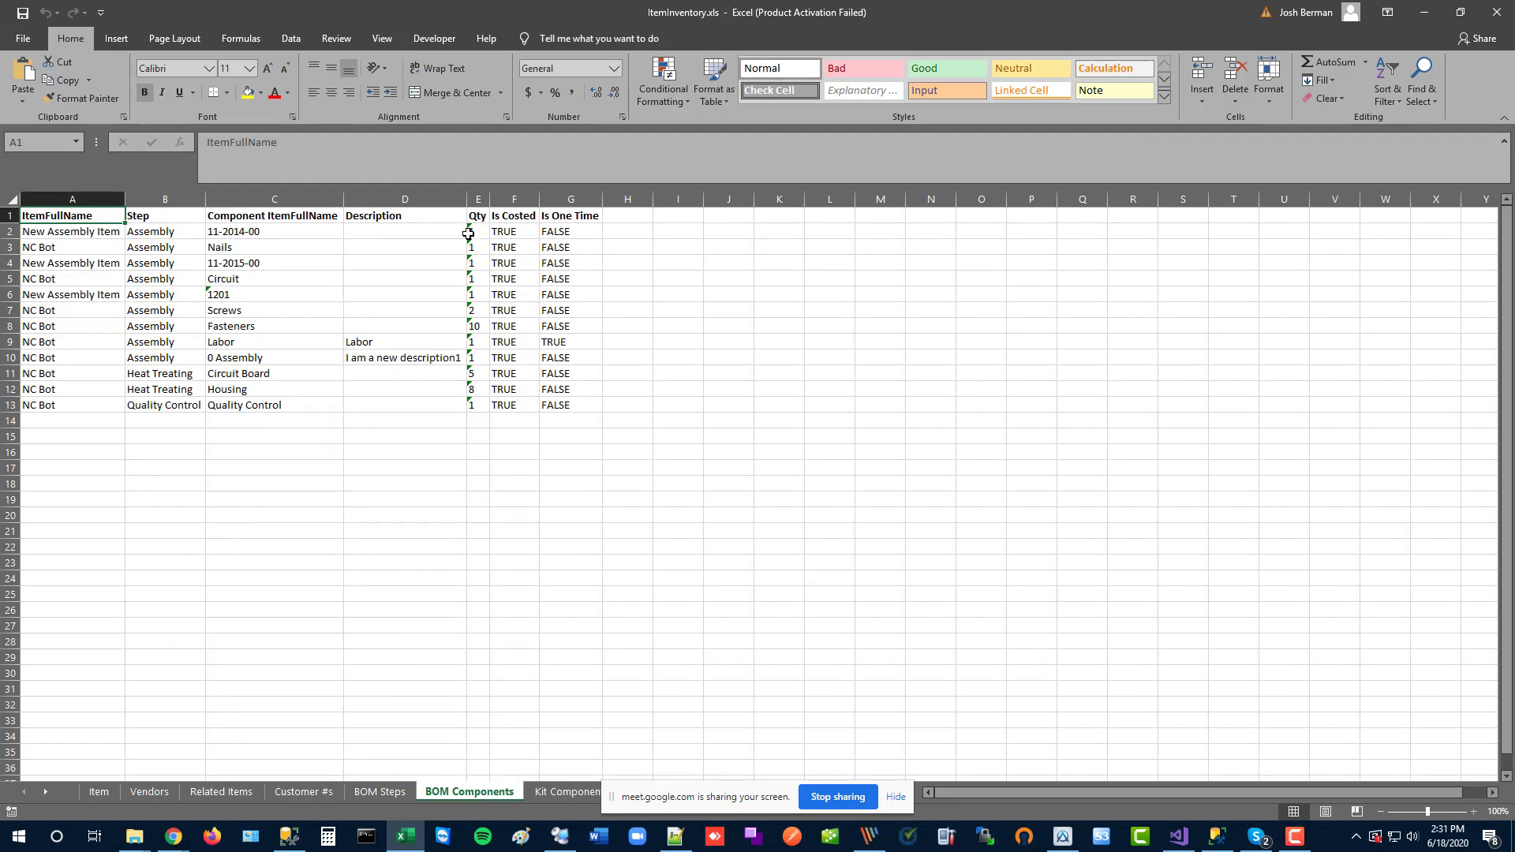
left_click_drag(468, 233, 474, 405)
left_click_drag(505, 231, 514, 413)
left_click(513, 413)
left_click_drag(270, 234, 278, 407)
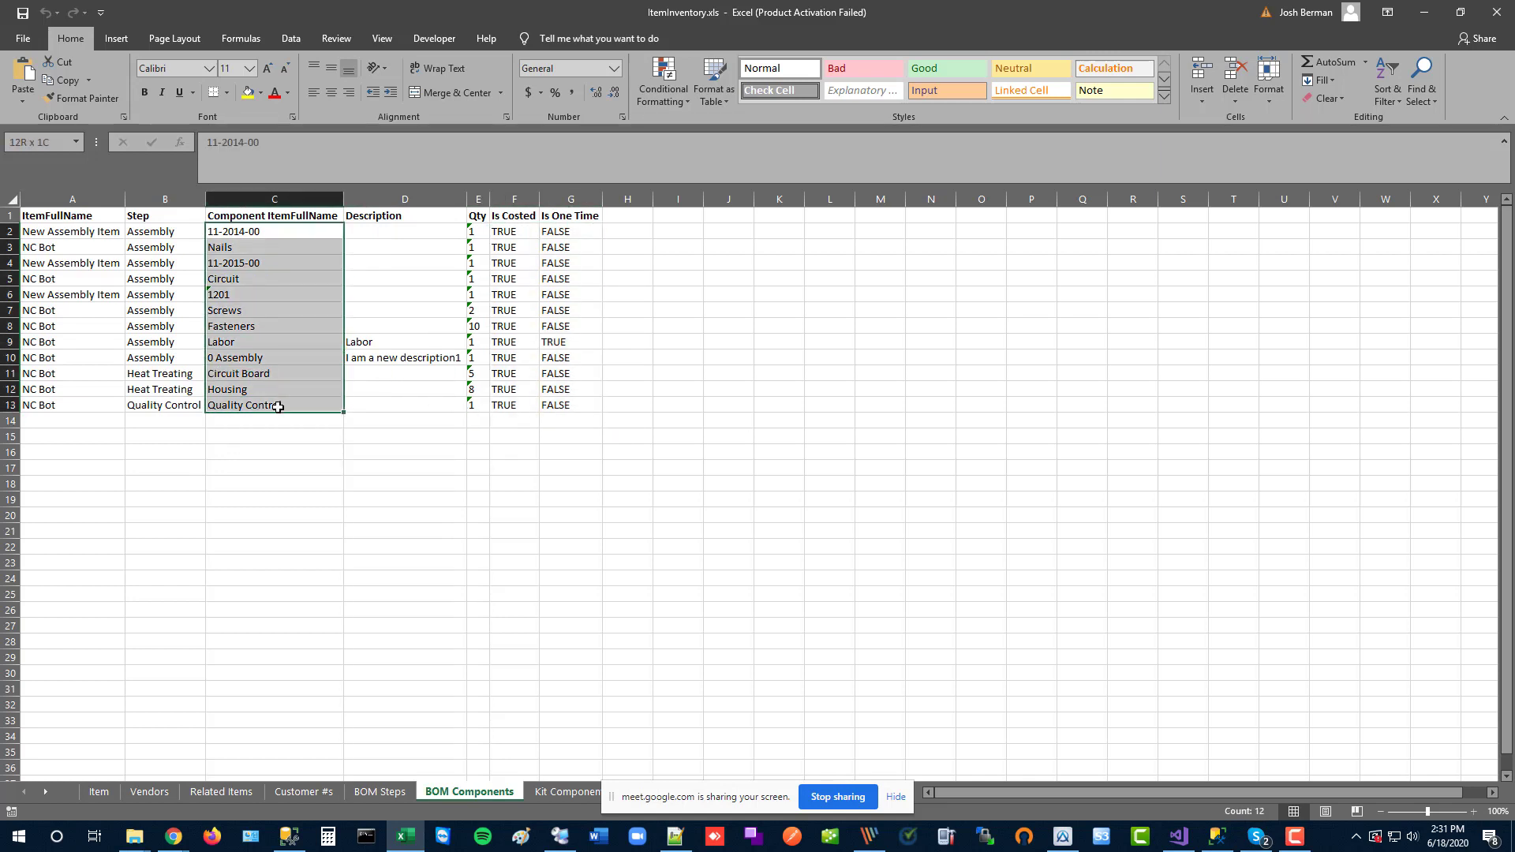
left_click(280, 375)
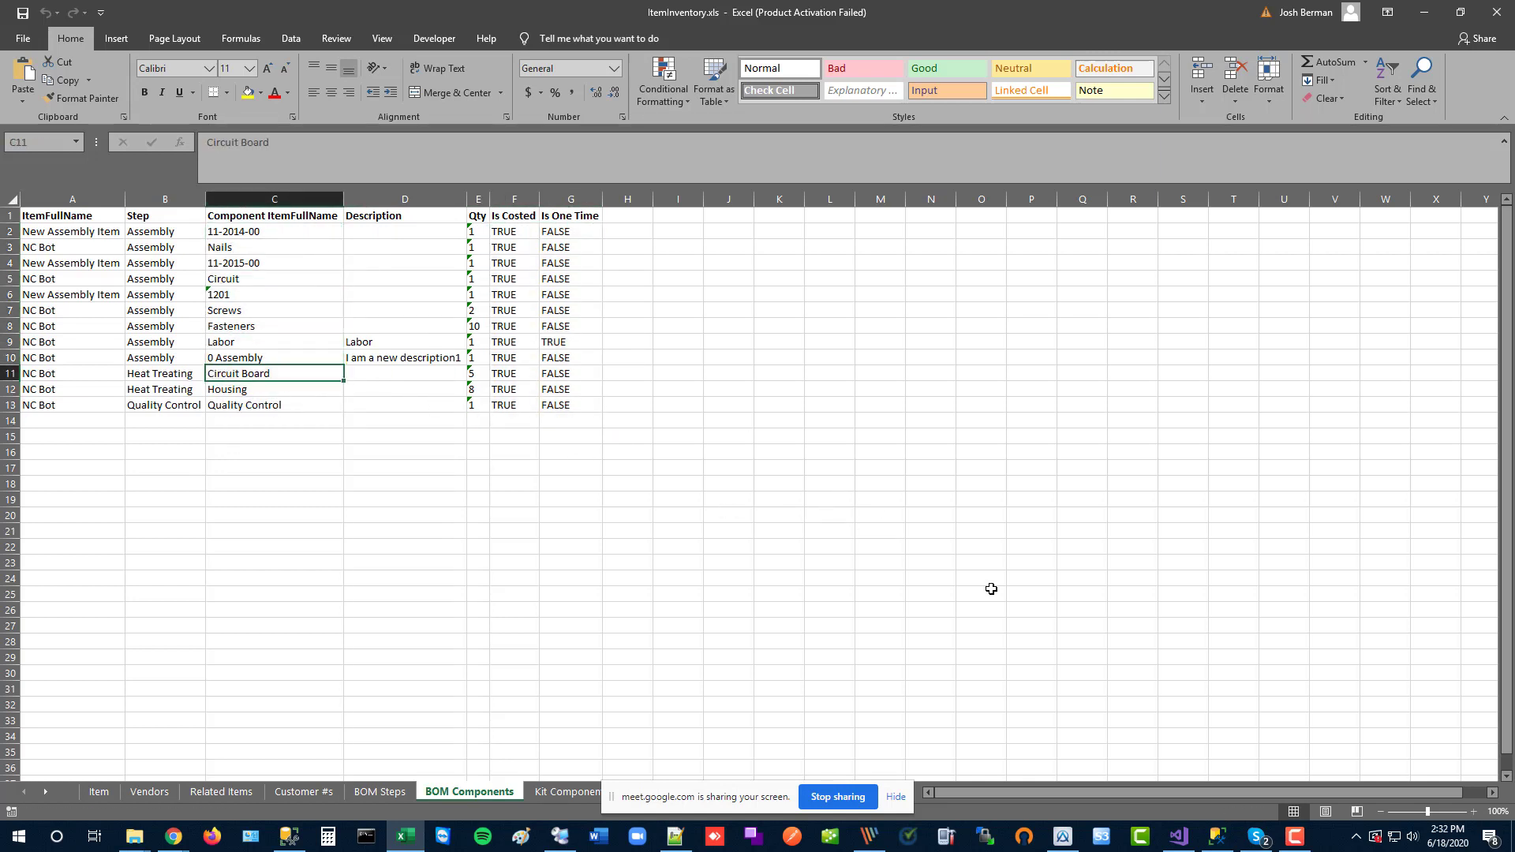
Step: Switch to All Orders and examine the option for importing items from Excel without starting the import
left_click(1063, 836)
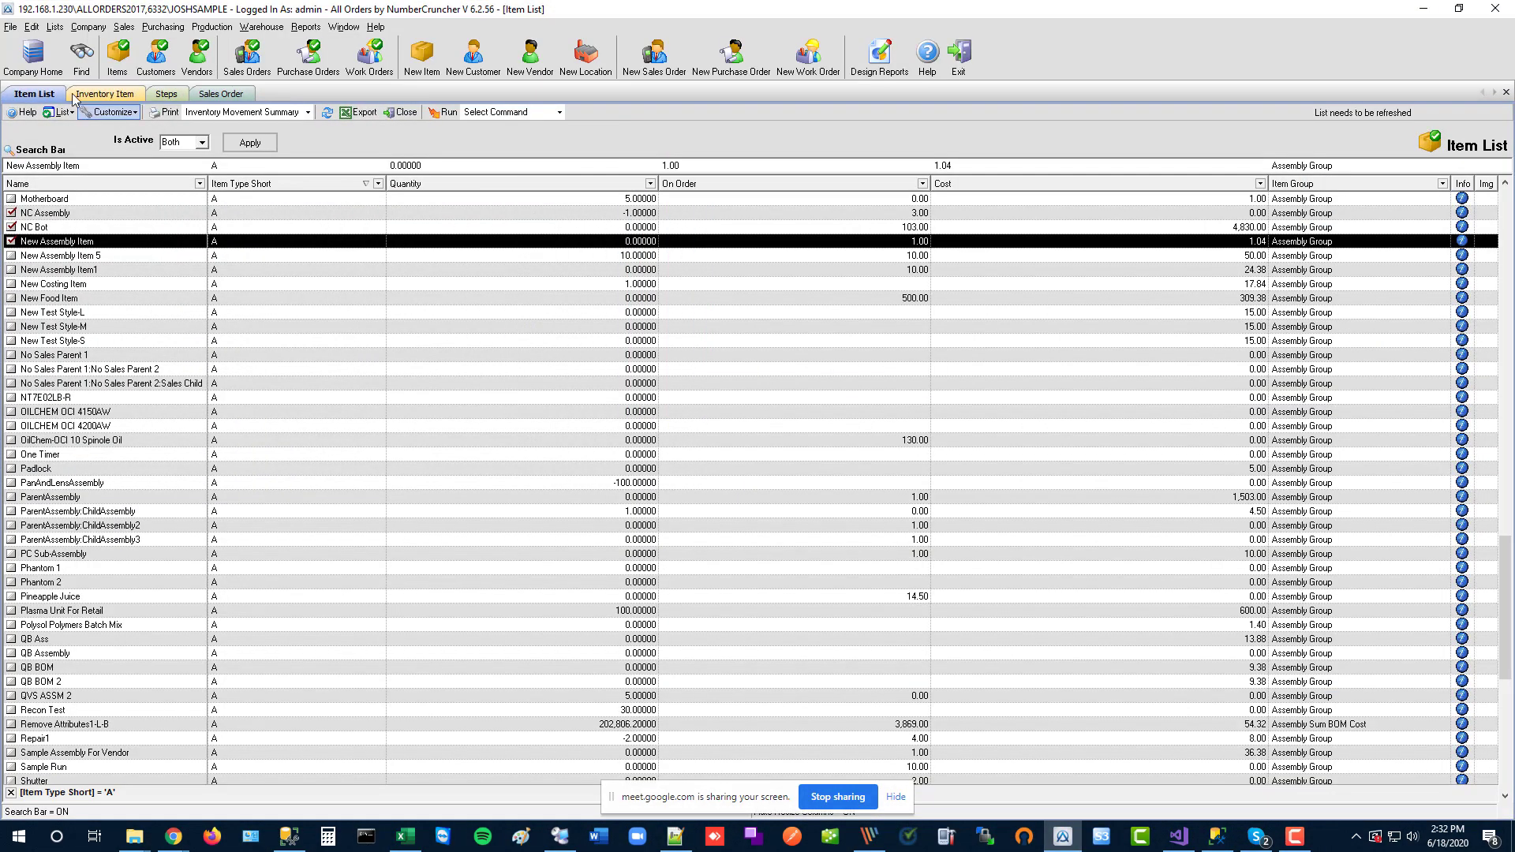
left_click(10, 27)
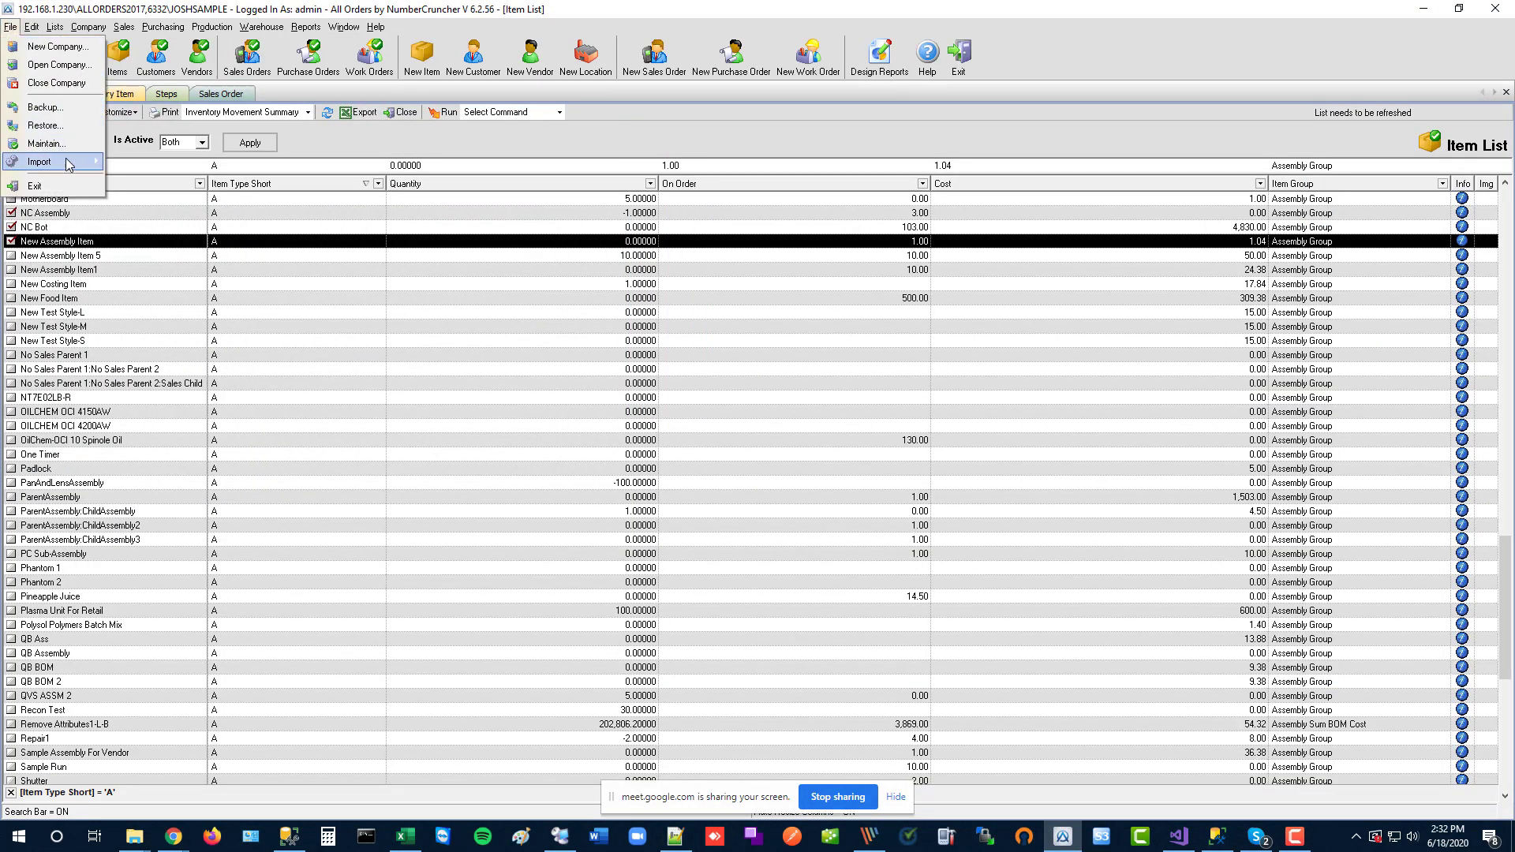
mouse_move(70, 165)
mouse_move(144, 165)
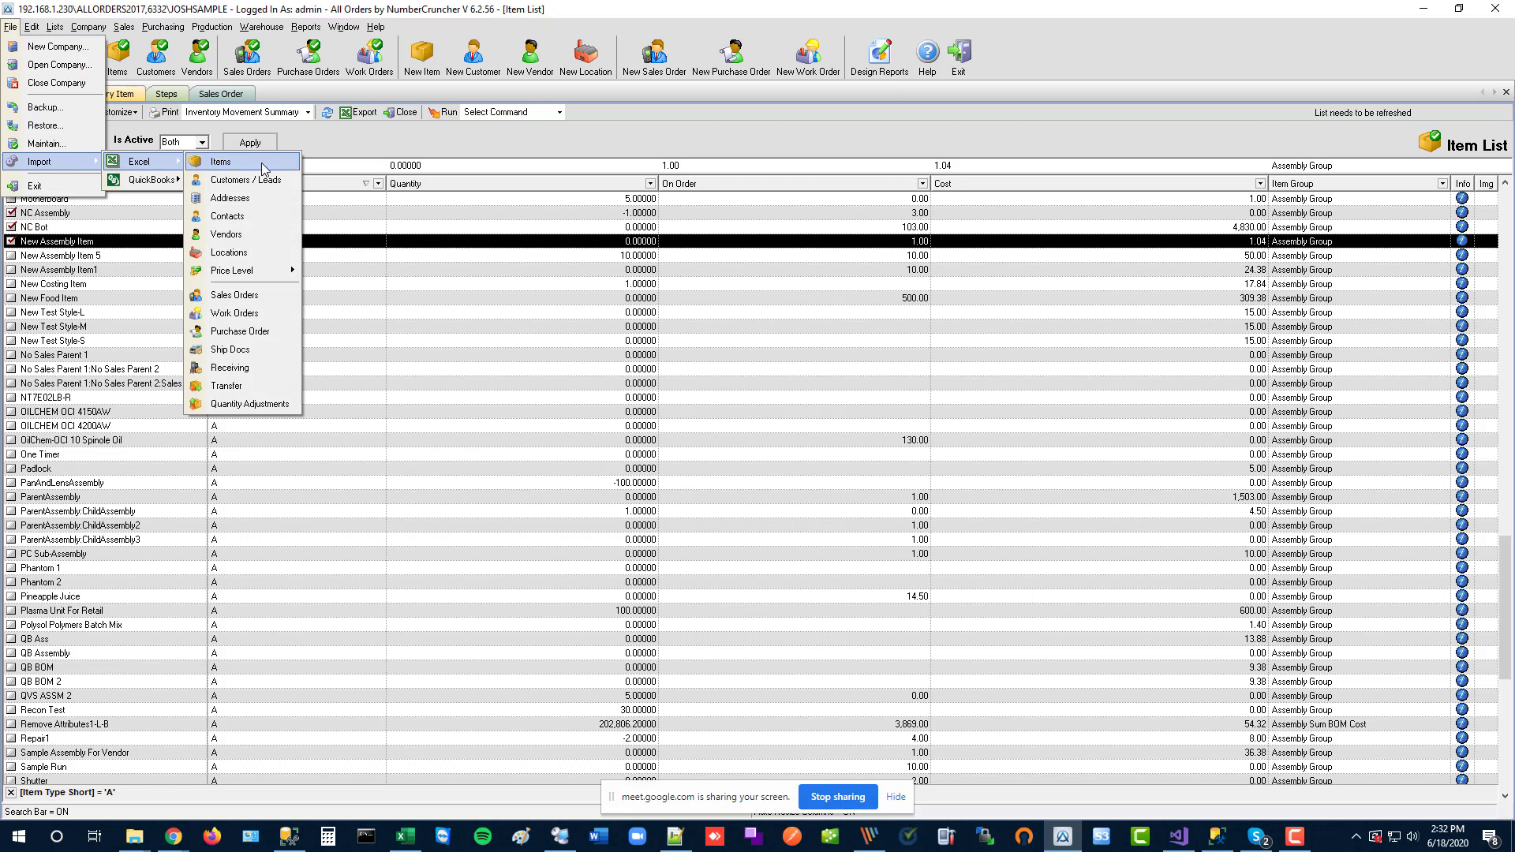
left_click(716, 126)
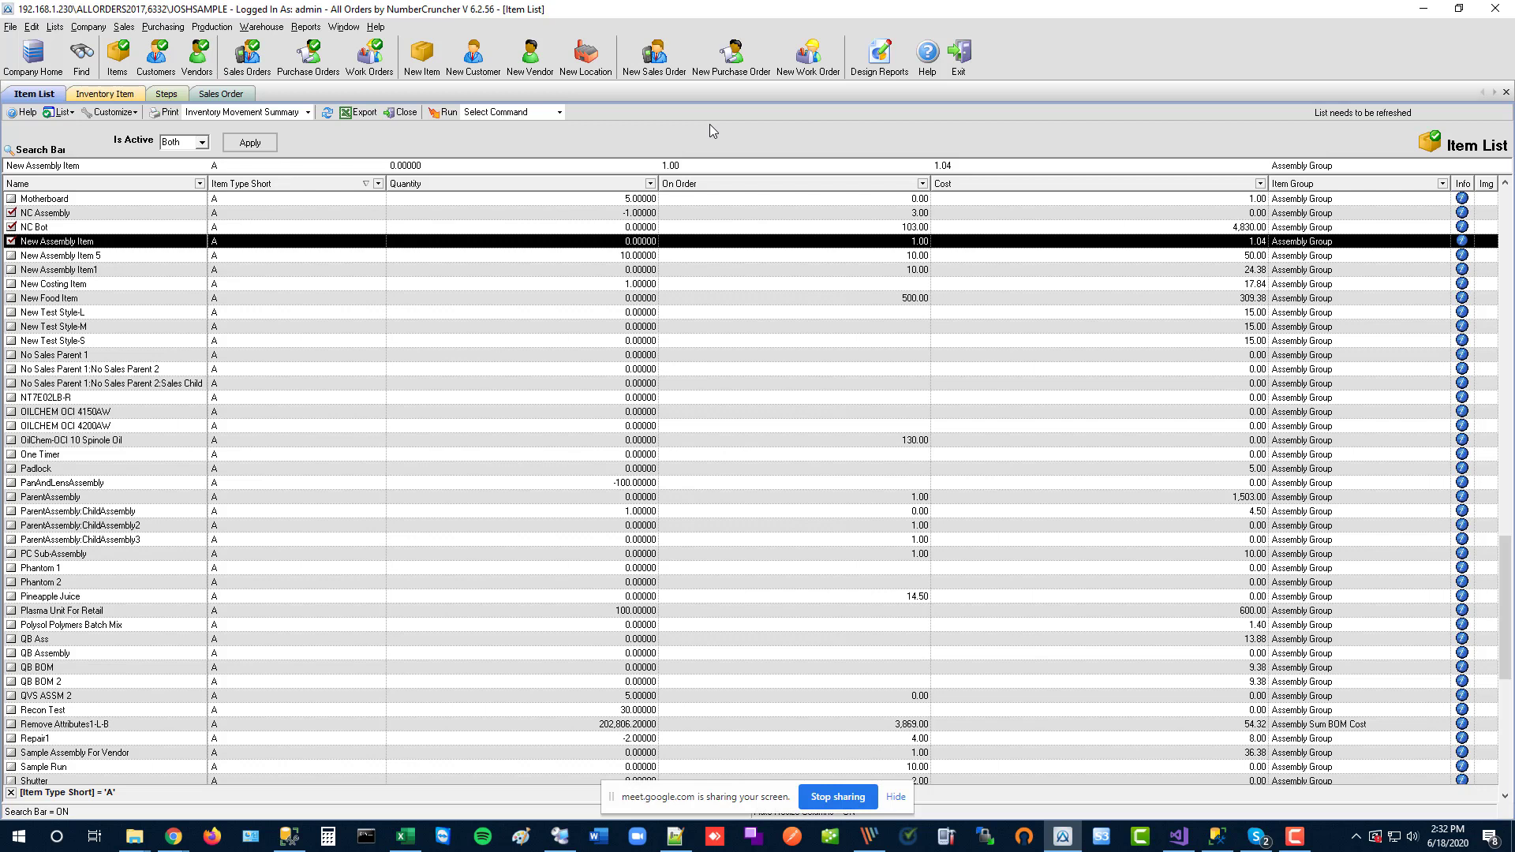
Step: Open the NumberCruncher.com website in Chrome from the help resources in All Orders
left_click(173, 837)
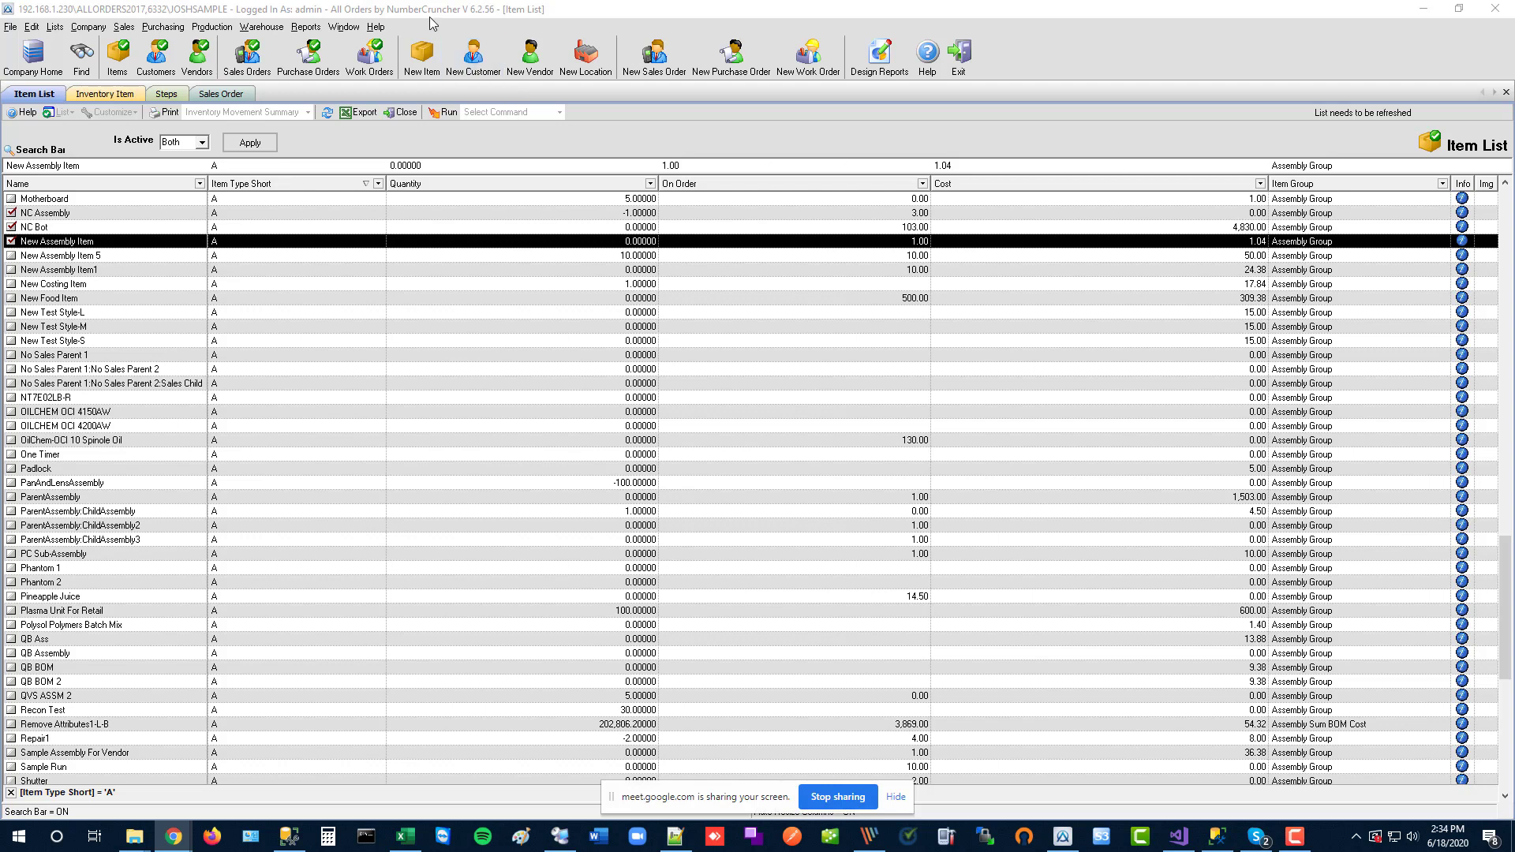
left_click(381, 29)
left_click(376, 28)
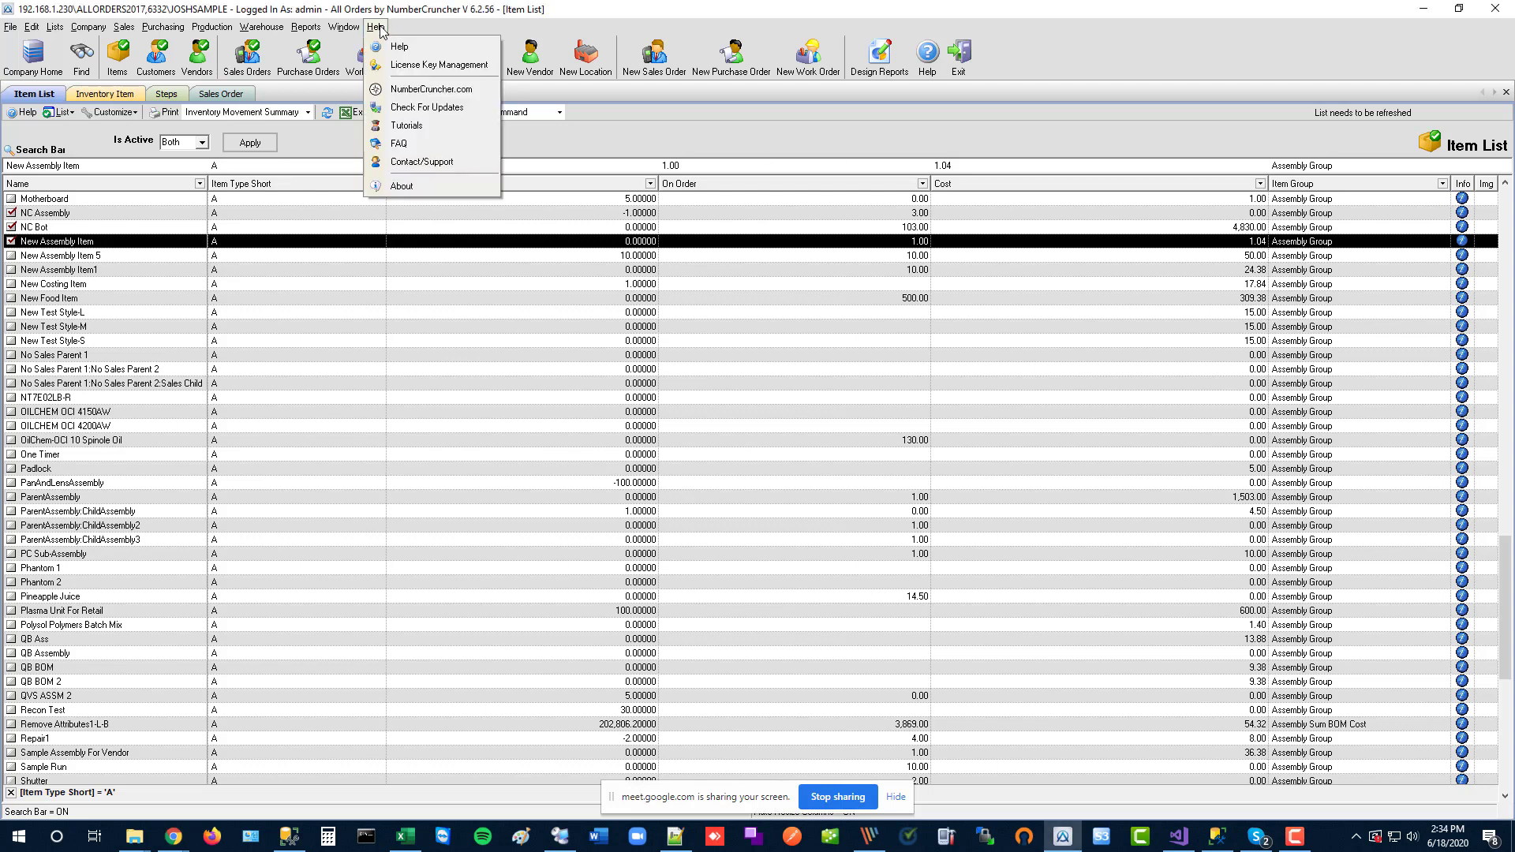
left_click(433, 89)
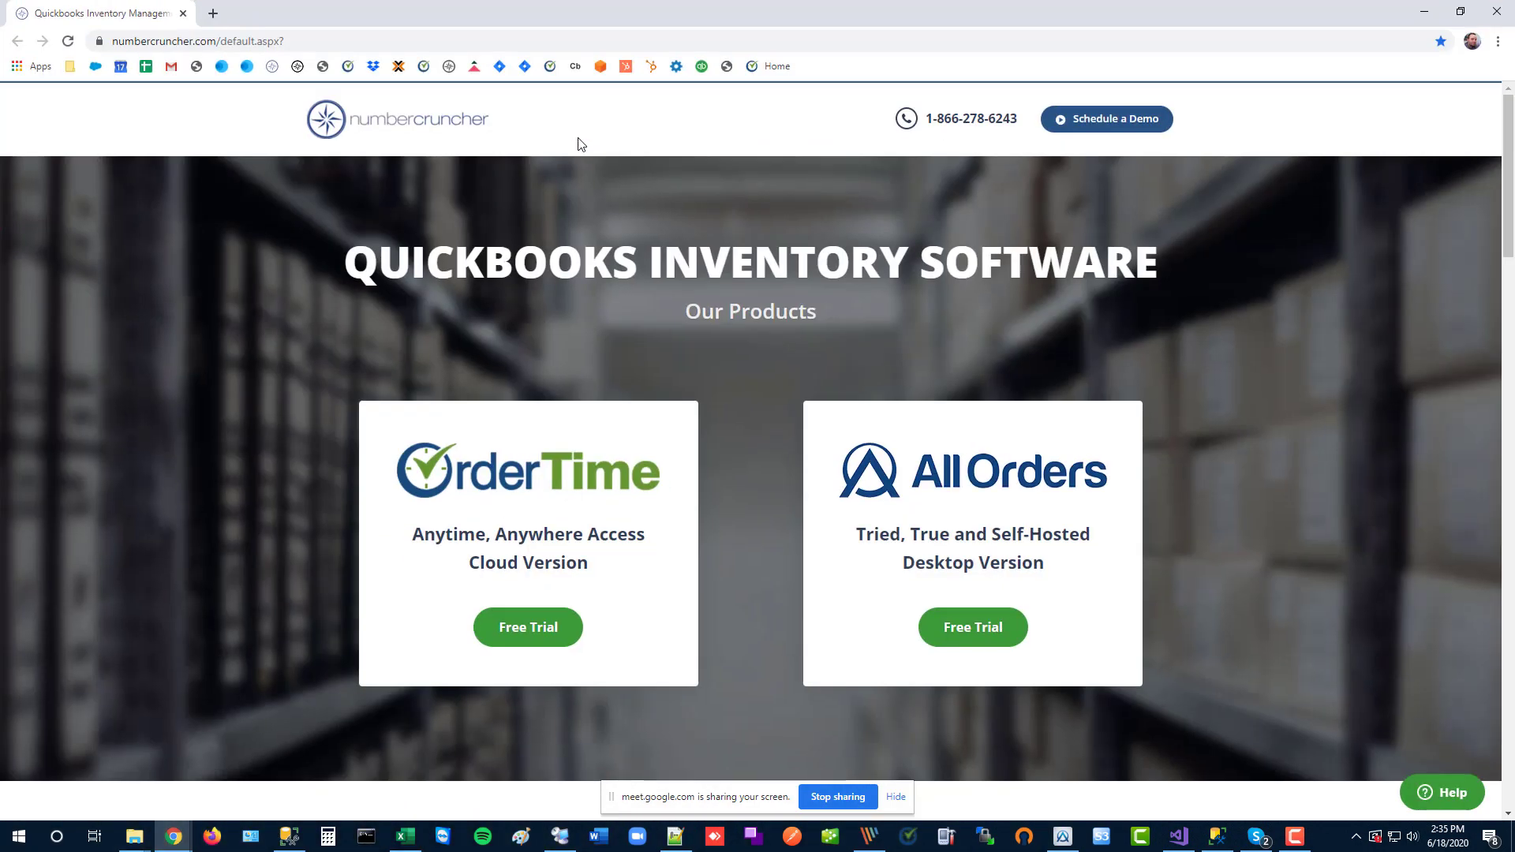
Step: Open the All Orders Version 6.2.55 update page among the software updates on the NumberCruncher support site
left_click(943, 485)
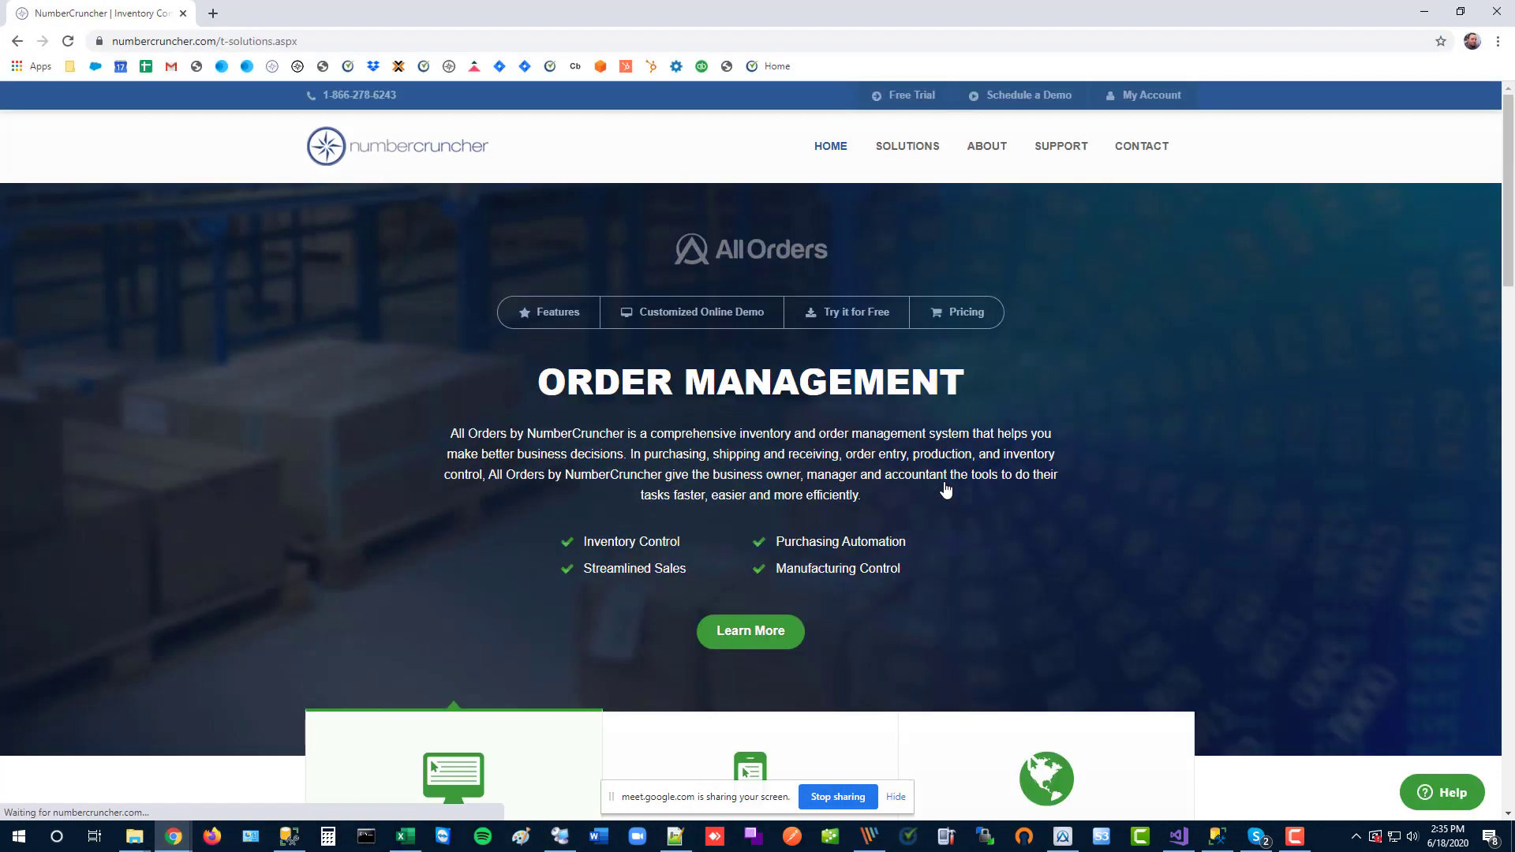
left_click(1062, 147)
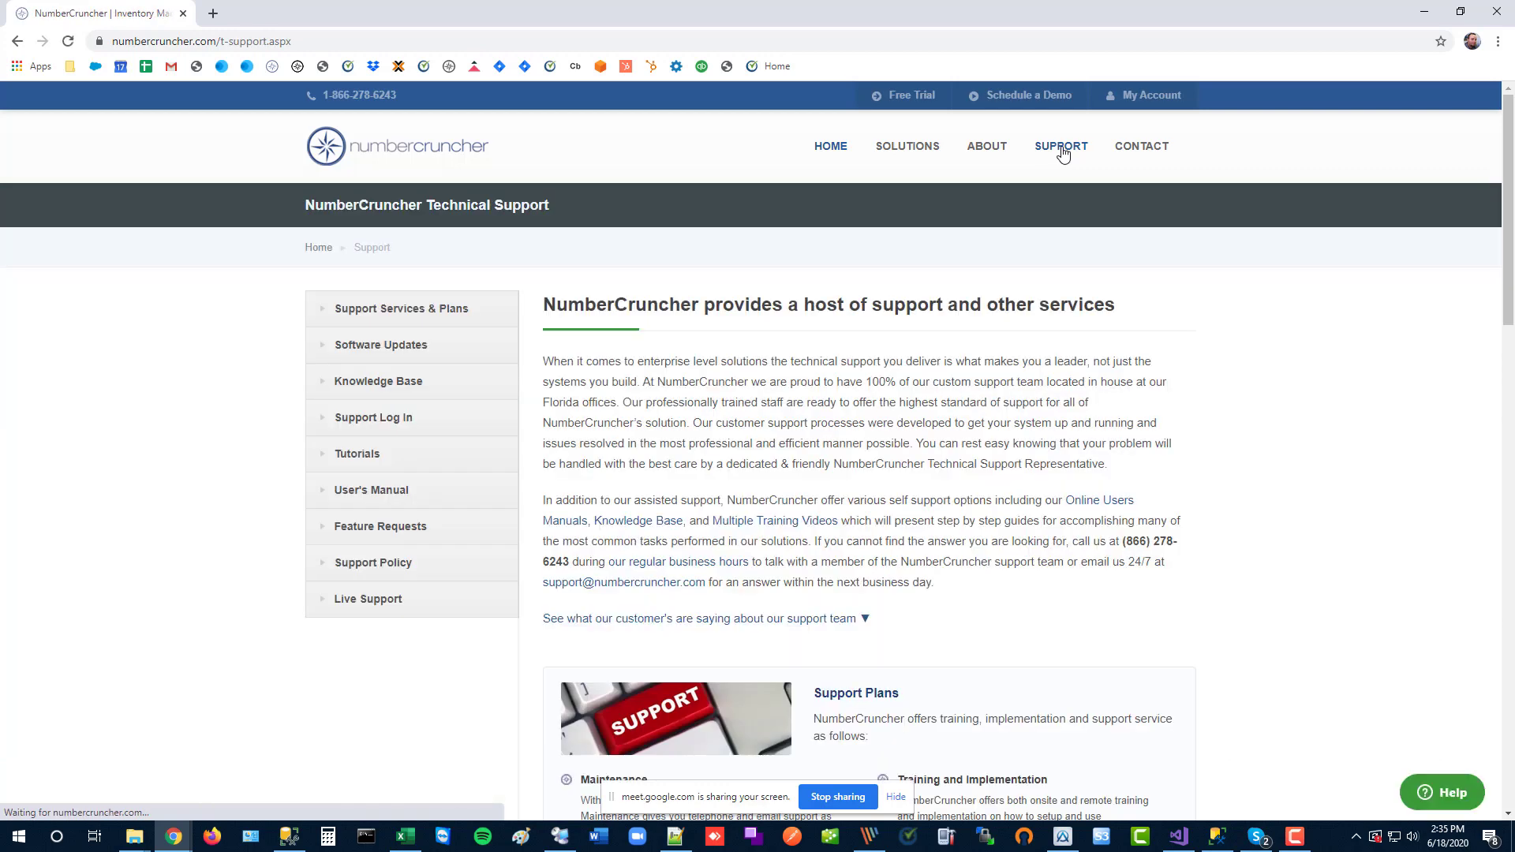
left_click(388, 353)
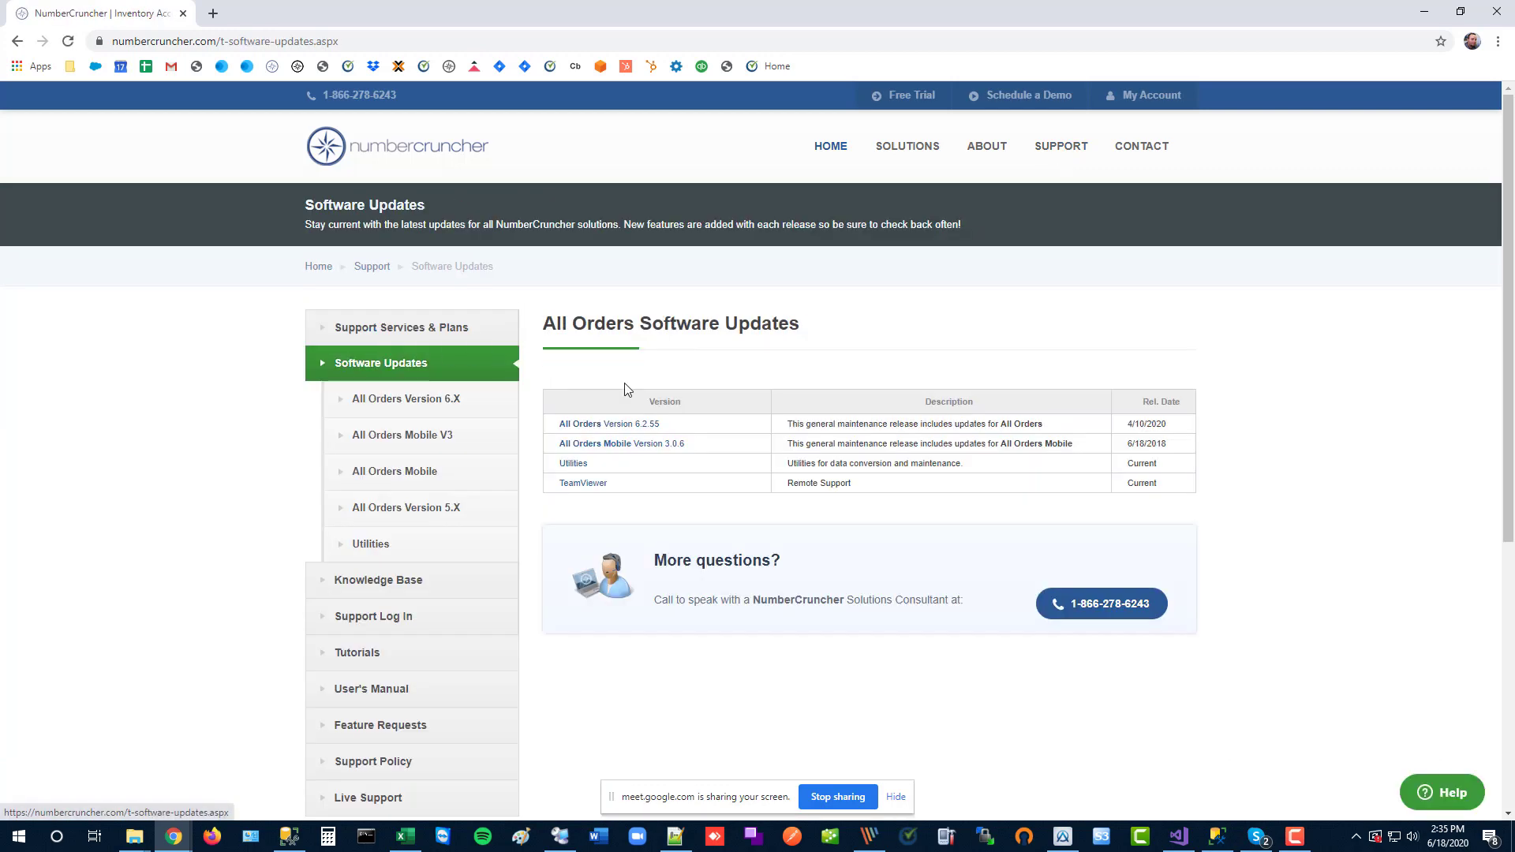
left_click(627, 425)
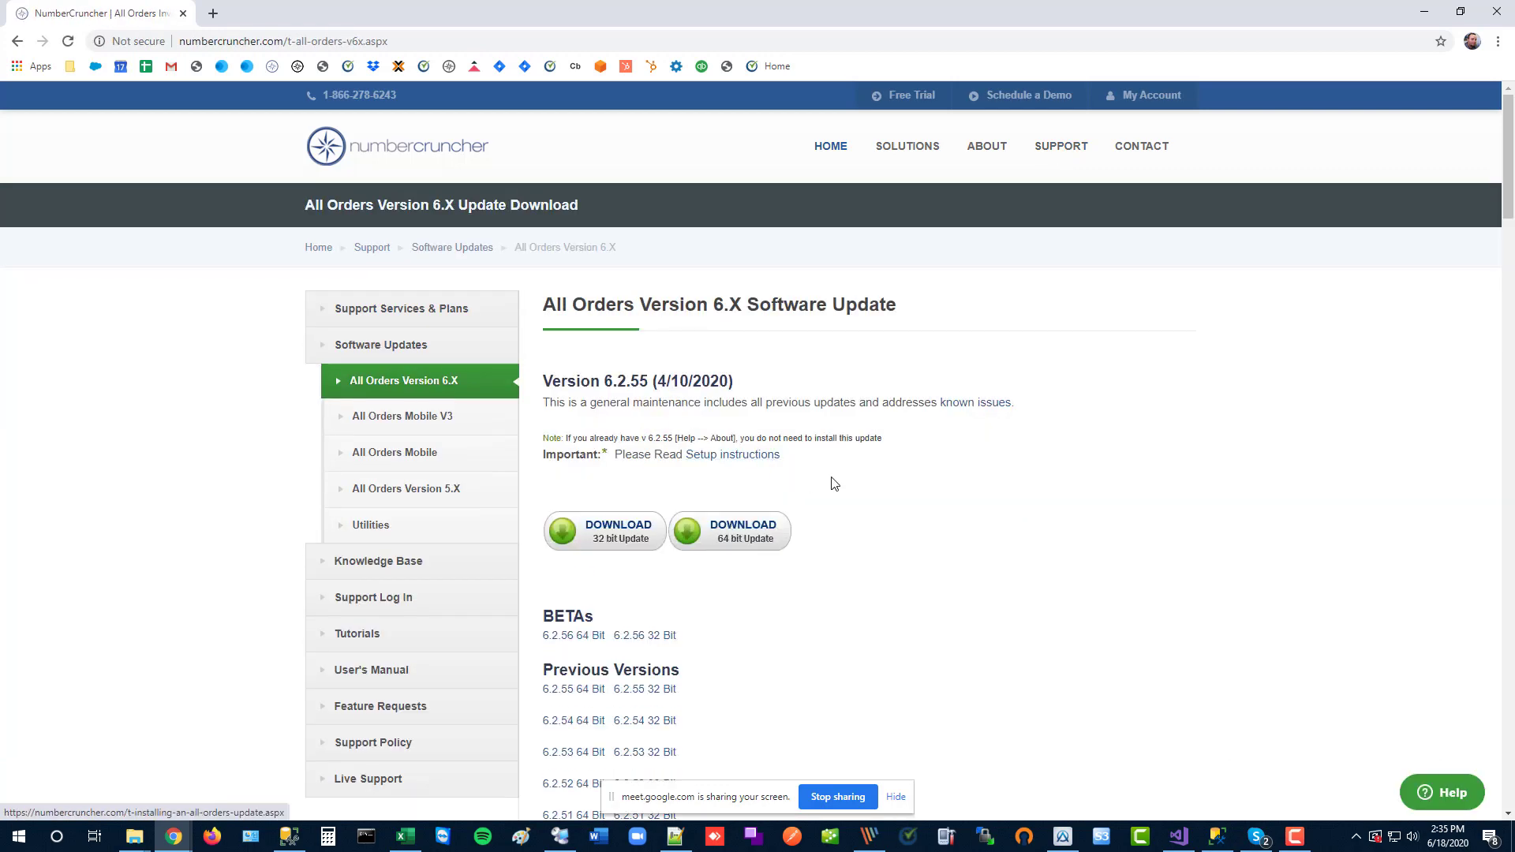
Step: Examine the current release, beta and previous version downloads on the update page, and return to the All Orders item list
scroll(860, 482, "down", 2)
left_click_drag(544, 229, 1016, 271)
left_click(998, 301)
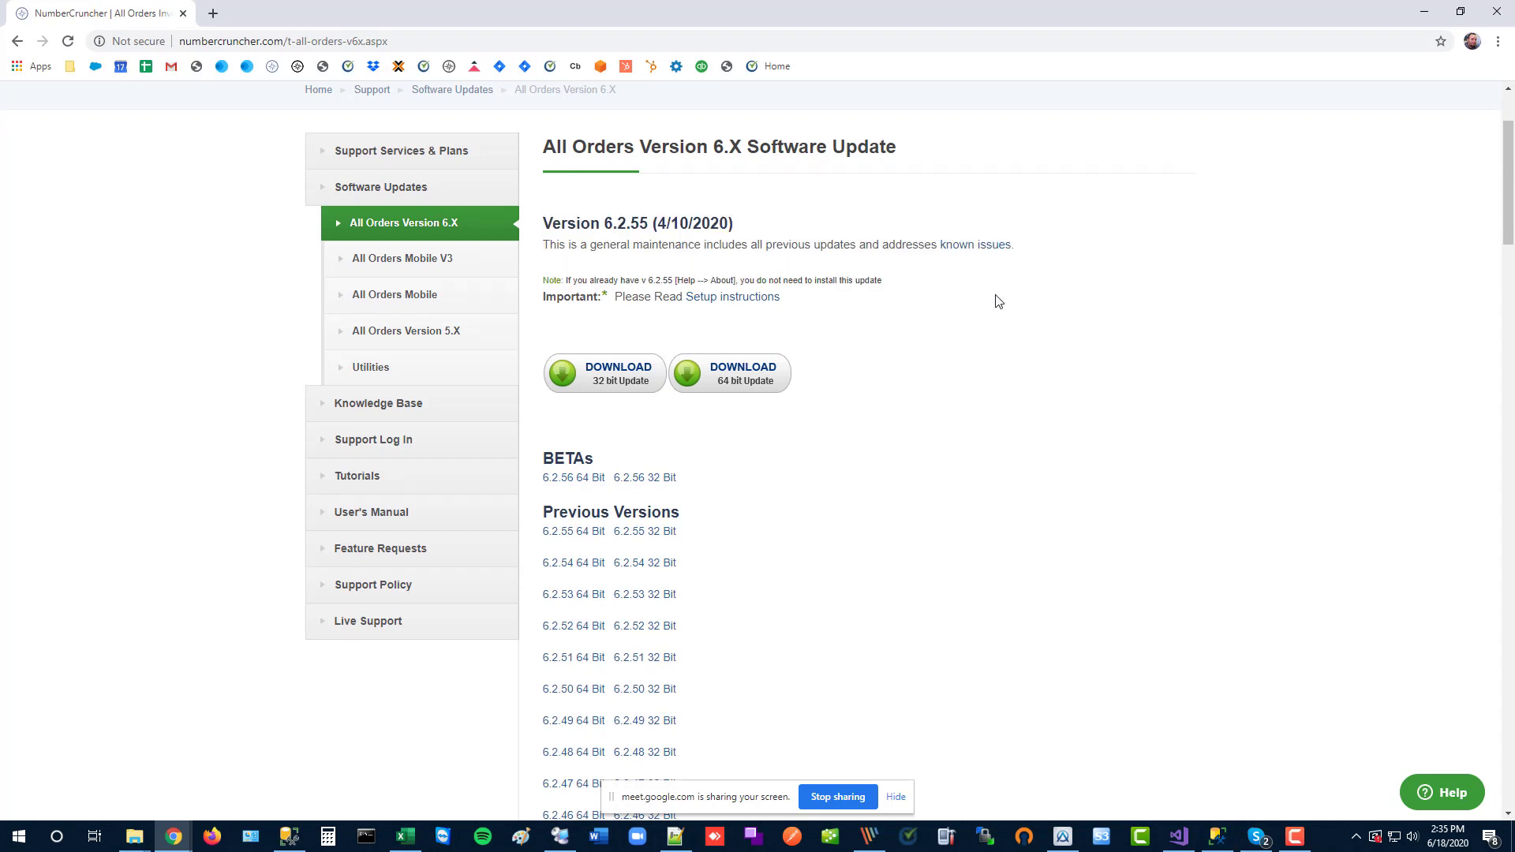
scroll(777, 410, "down", 1)
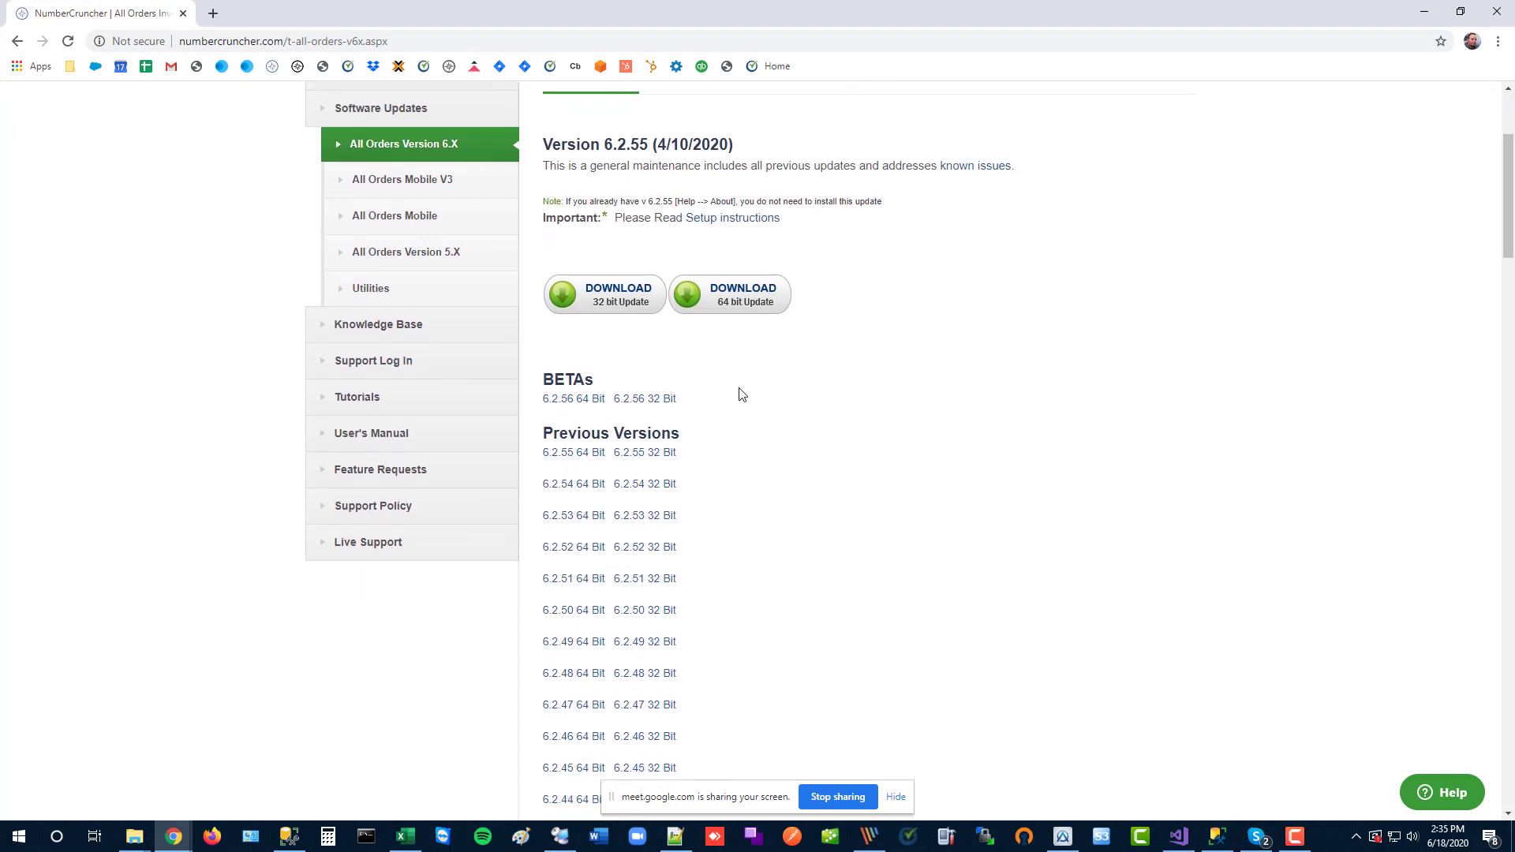
double_click(544, 384)
left_click(545, 384)
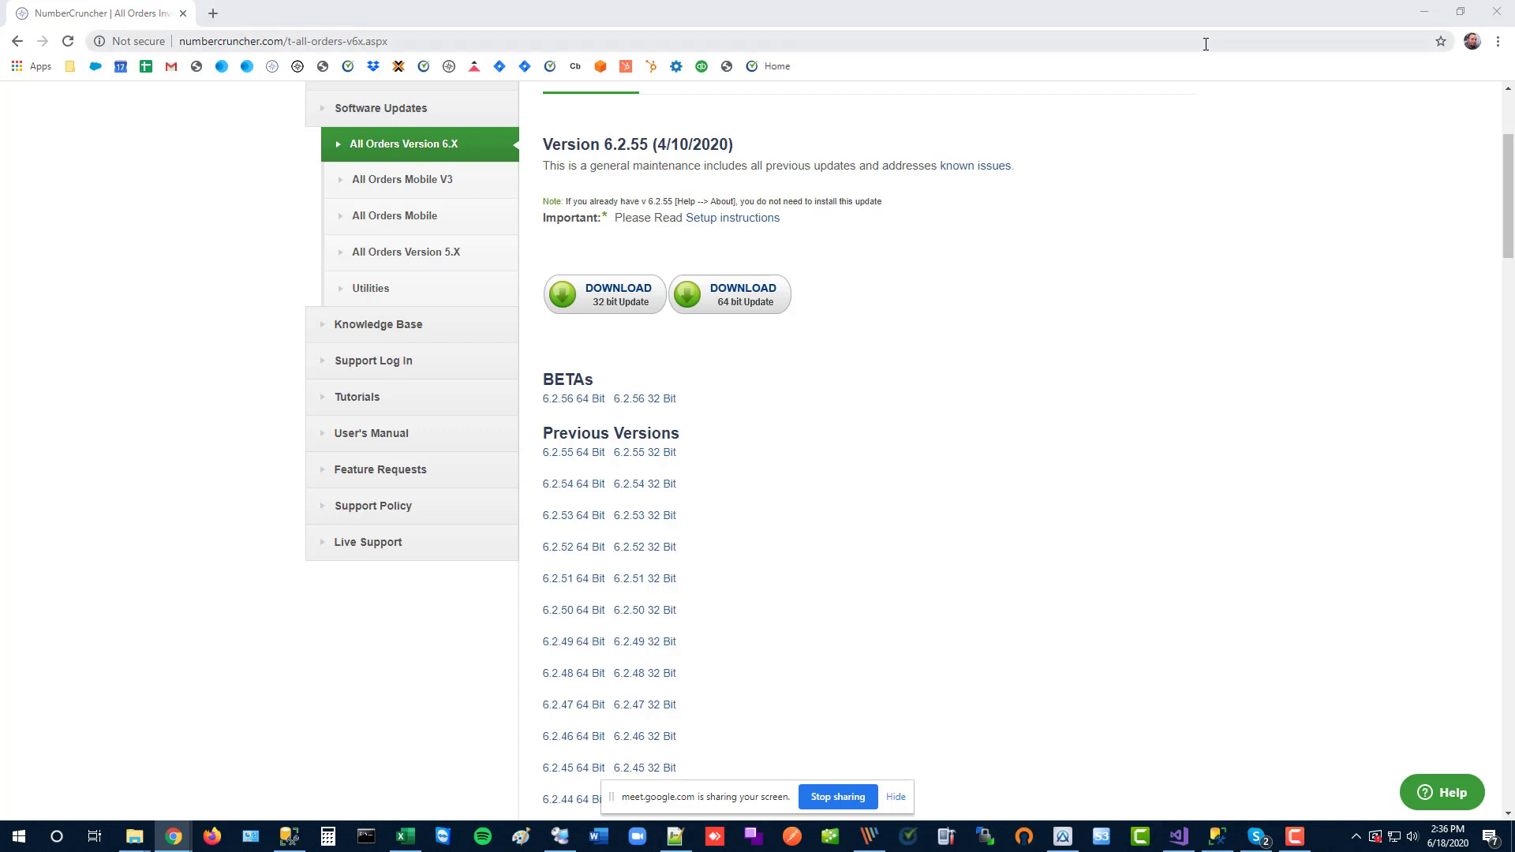
left_click(1416, 12)
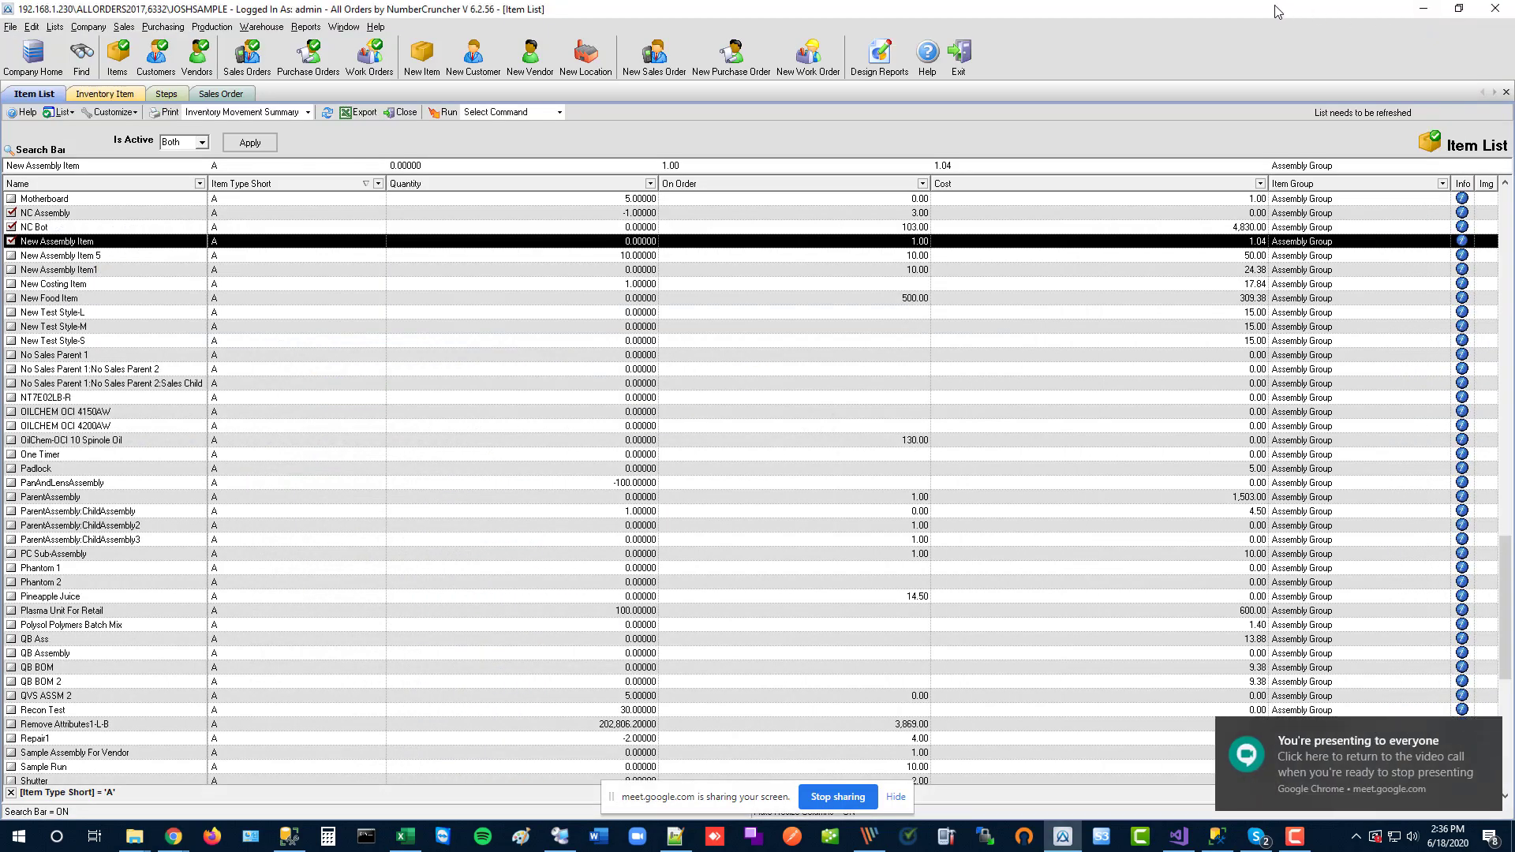